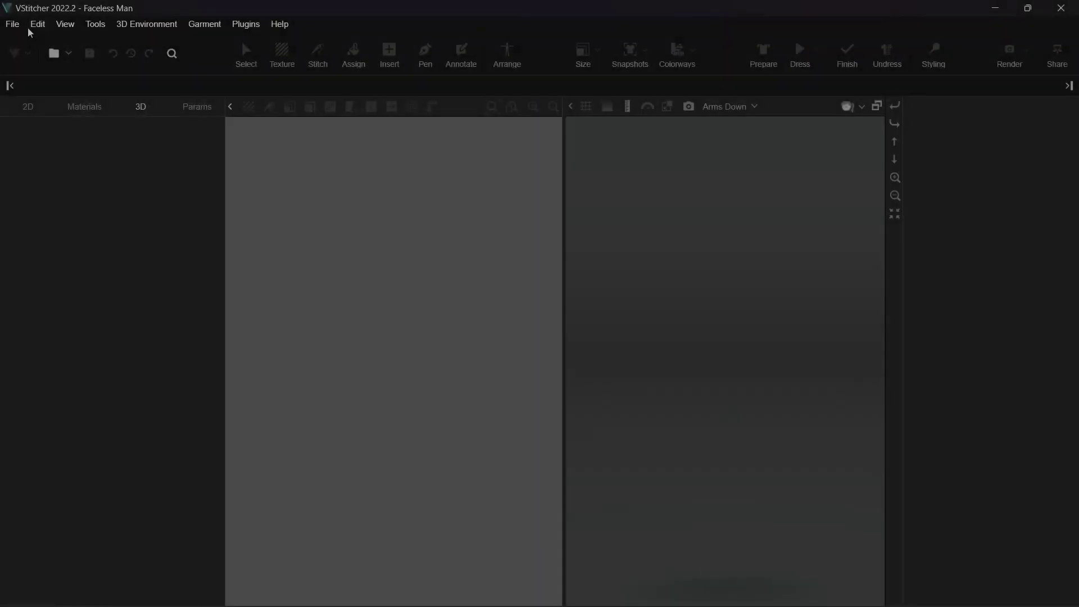
# Step: Browse the men's garments in the Browzwear cloud asset library
pyautogui.click(14, 24)
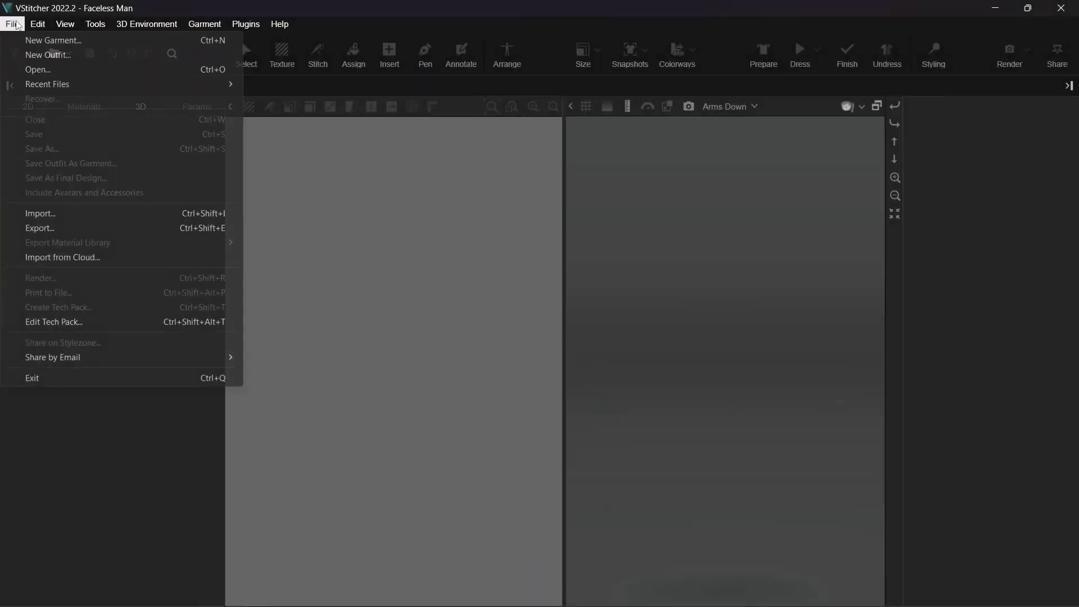
pyautogui.click(106, 258)
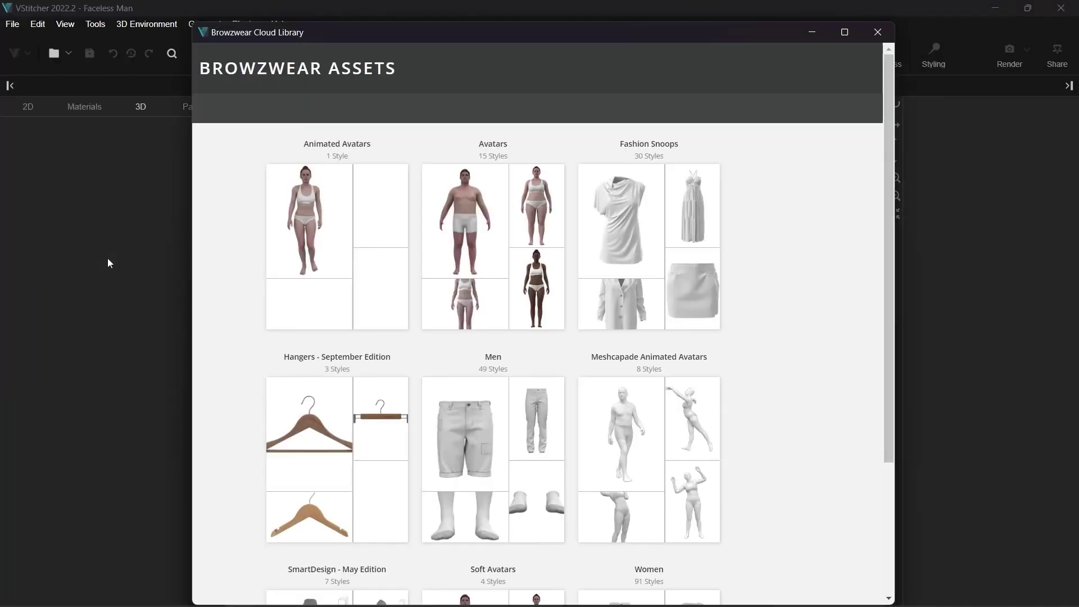
pyautogui.click(501, 427)
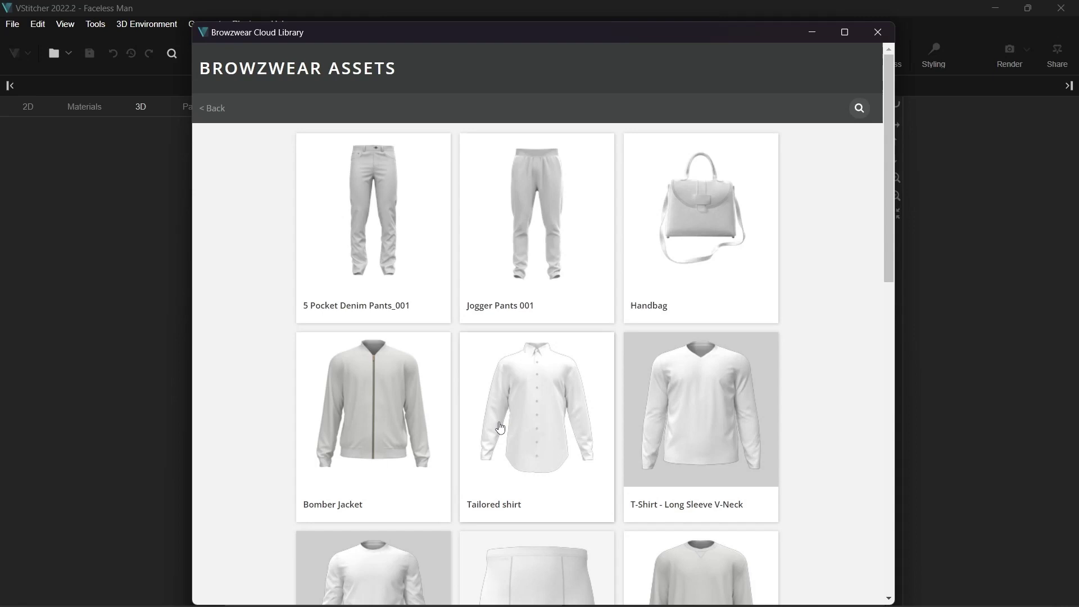
pyautogui.click(500, 427)
pyautogui.moveTo(544, 483); pyautogui.dragTo(962, 483)
pyautogui.click(848, 141)
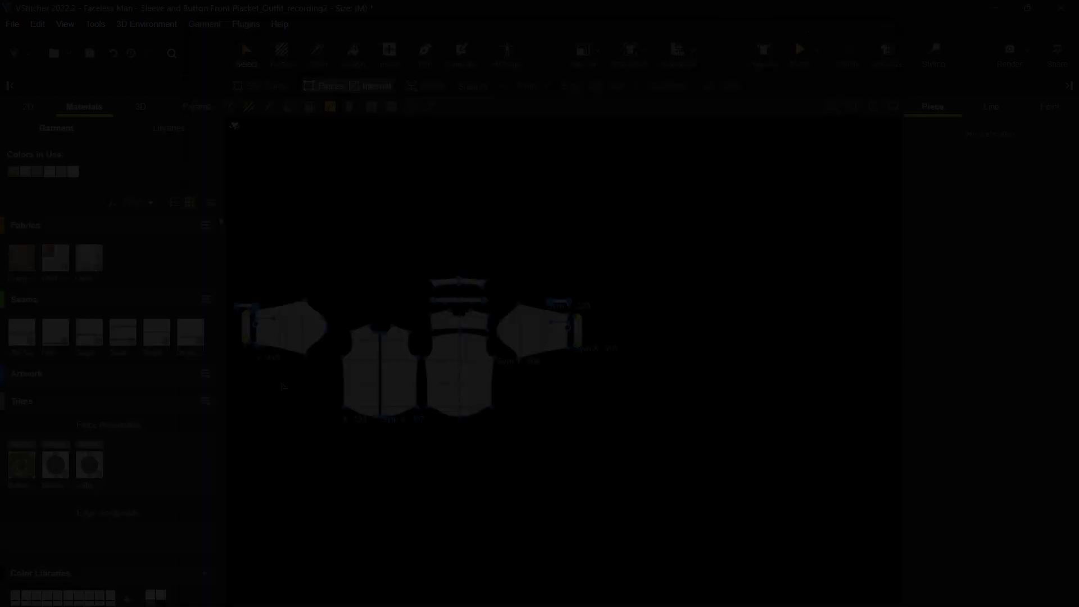
# Step: Move one shirt front piece away from its symmetric counterpart to open a gap between the centre-front edges
pyautogui.scroll(4, 293, 377)
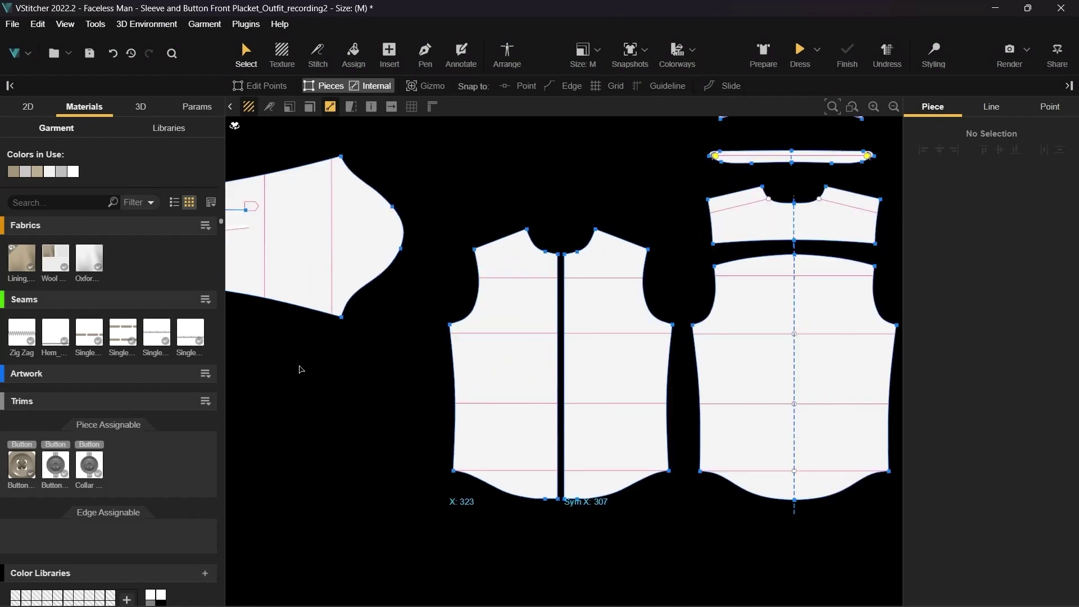
pyautogui.scroll(2, 300, 369)
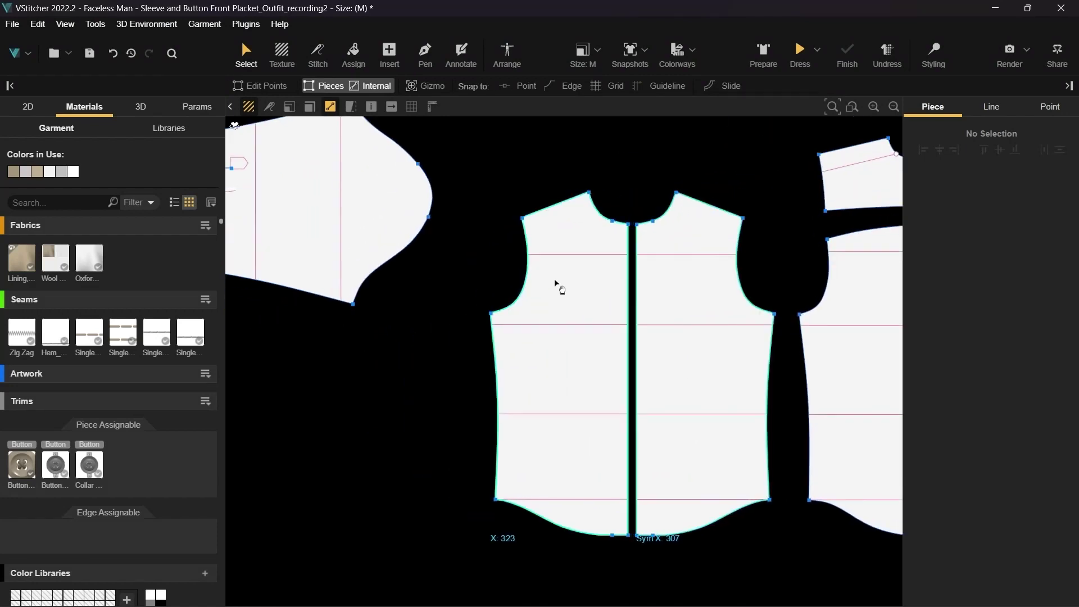
pyautogui.moveTo(560, 281); pyautogui.dragTo(477, 275)
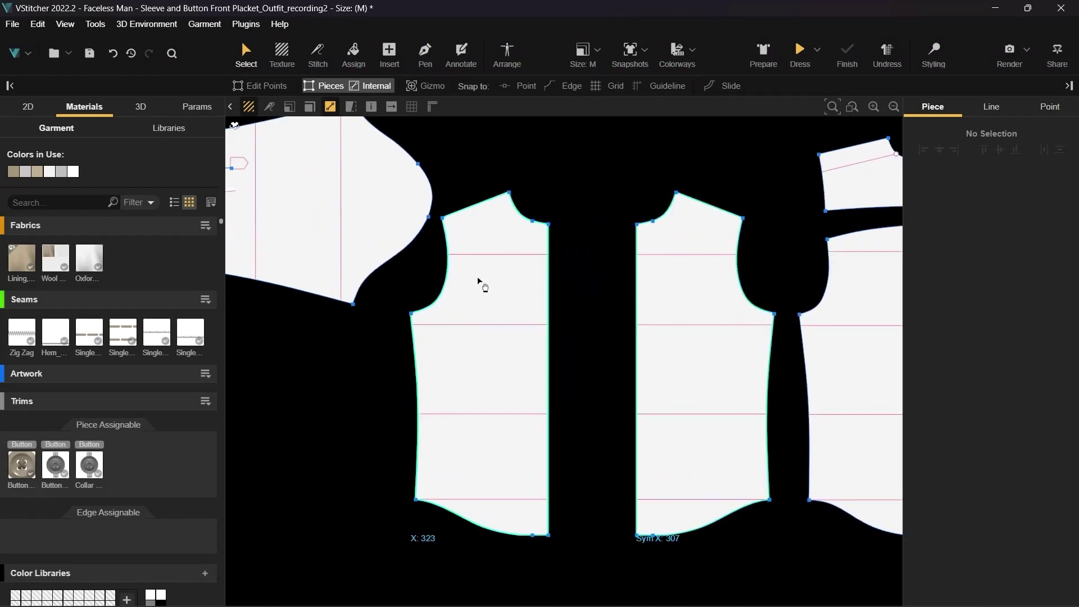
# Step: Hide the fabric fill on the pattern pieces and turn on snapping to points and edges
pyautogui.click(248, 106)
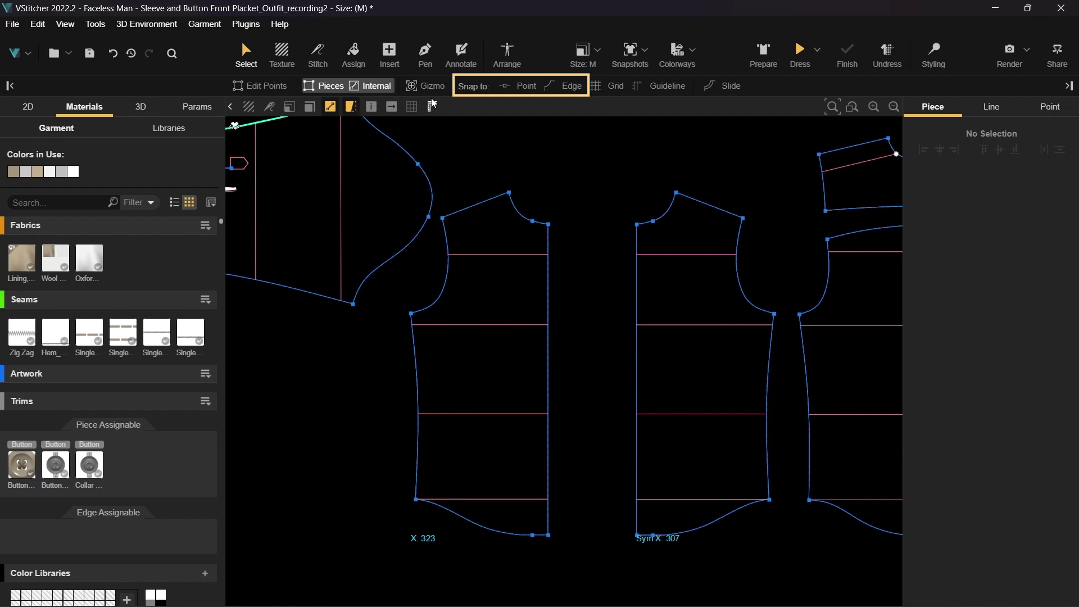
pyautogui.click(565, 88)
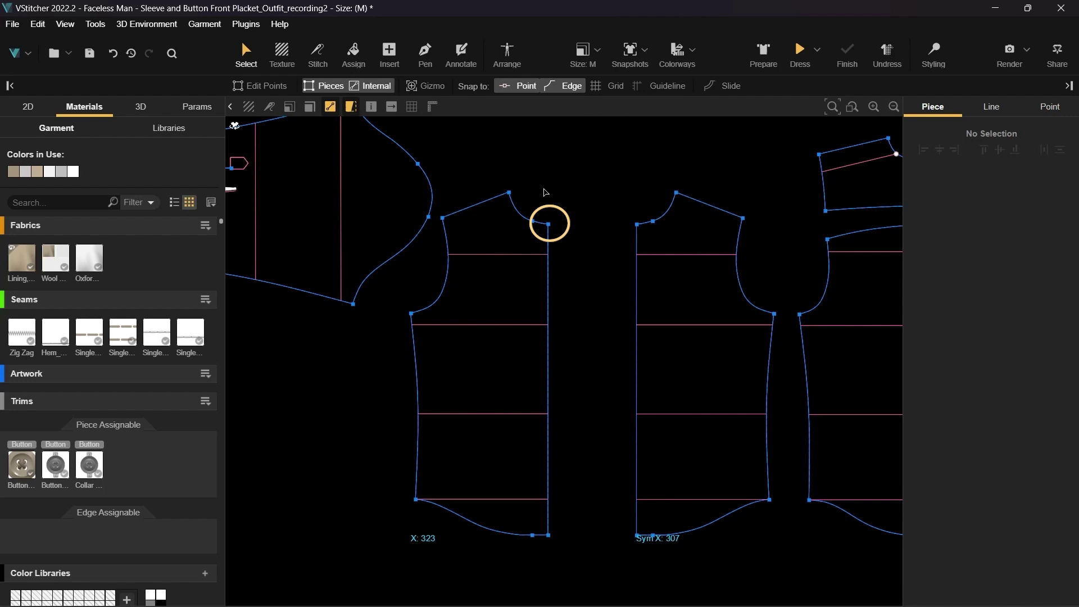
# Step: Clone the short neckline edge at the centre front by offset, with -1 cm spacing and 1 copy
pyautogui.click(544, 222)
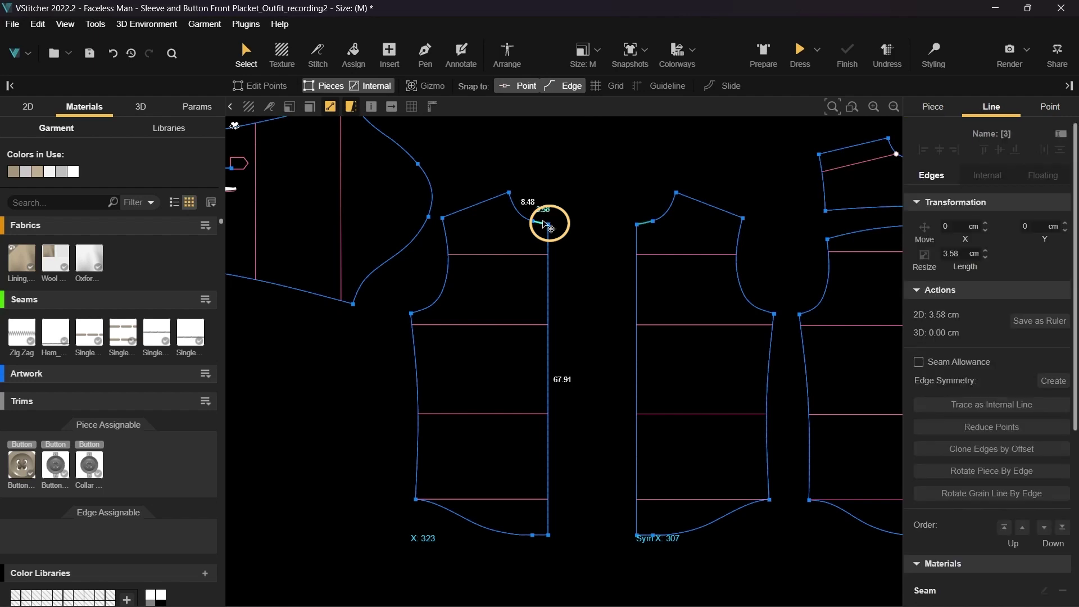
pyautogui.click(996, 452)
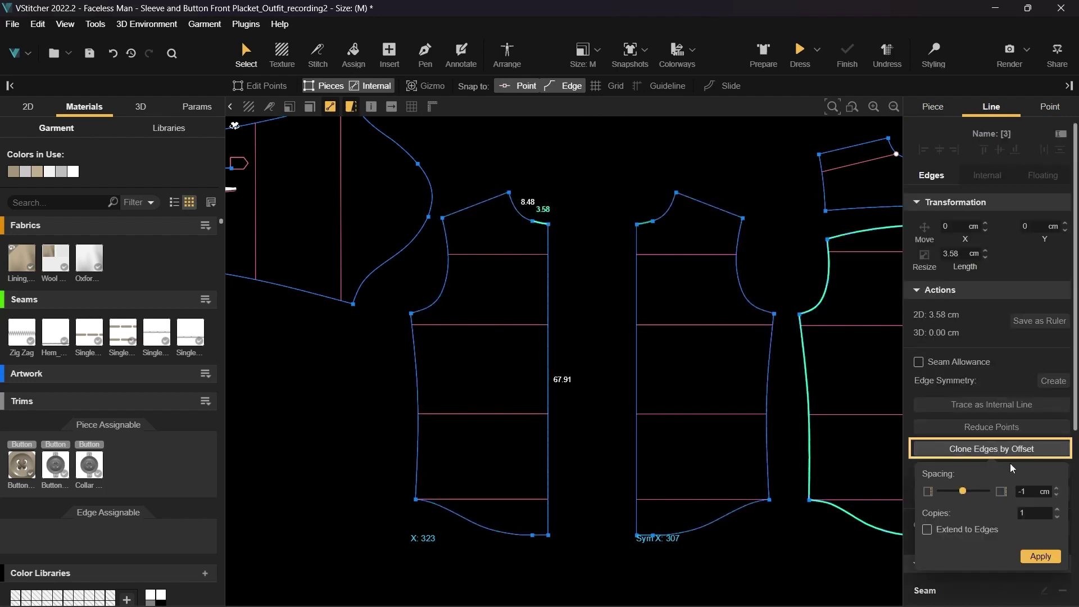
pyautogui.click(1042, 559)
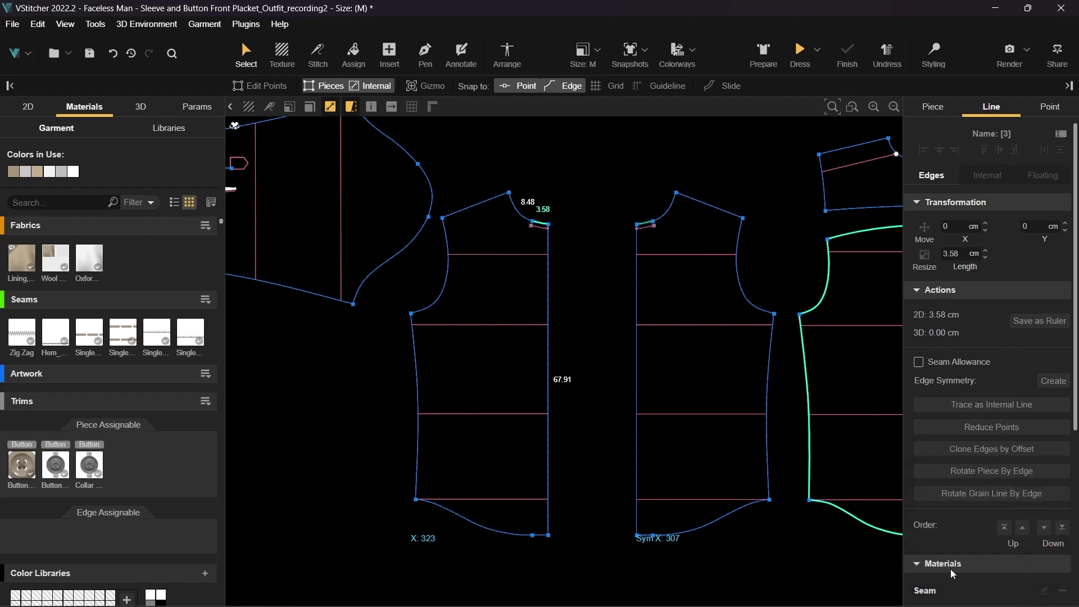
# Step: Move the front piece's vertical centre-front edge outward by 3.5 cm in X
pyautogui.click(538, 535)
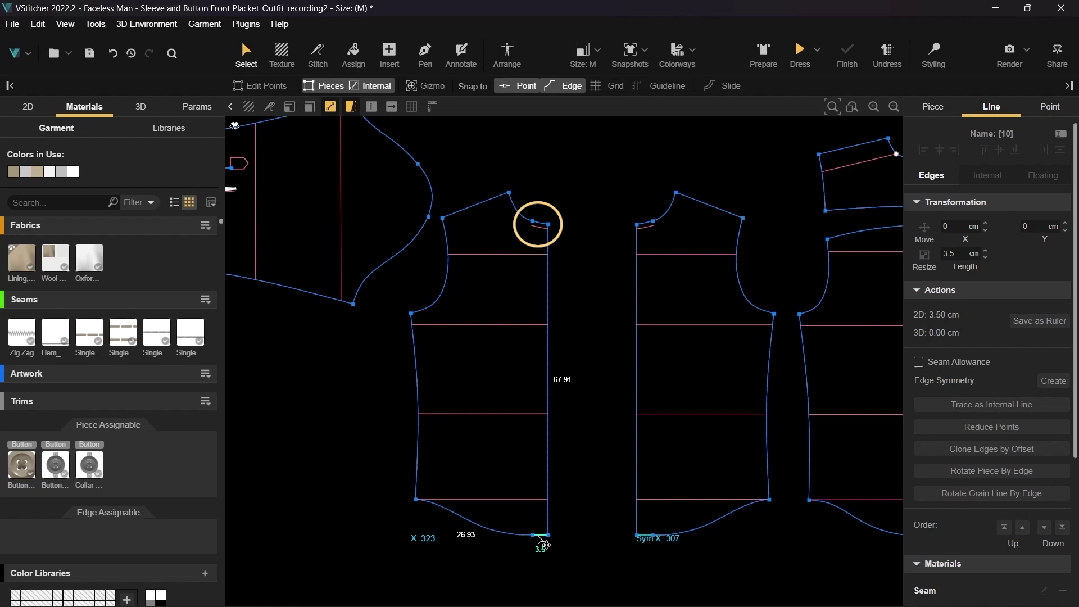
pyautogui.click(553, 362)
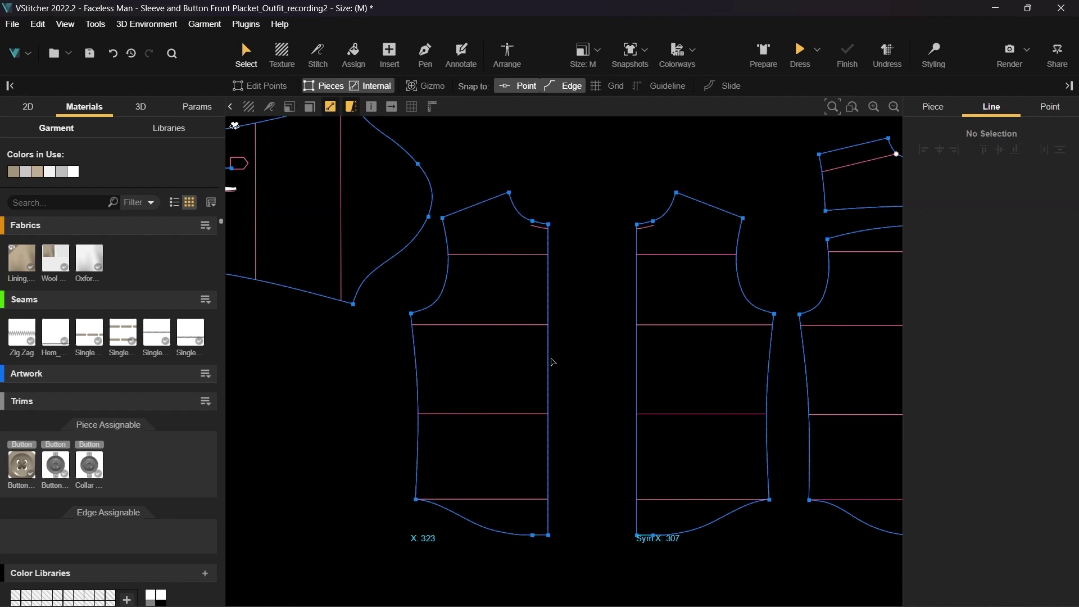
pyautogui.click(553, 360)
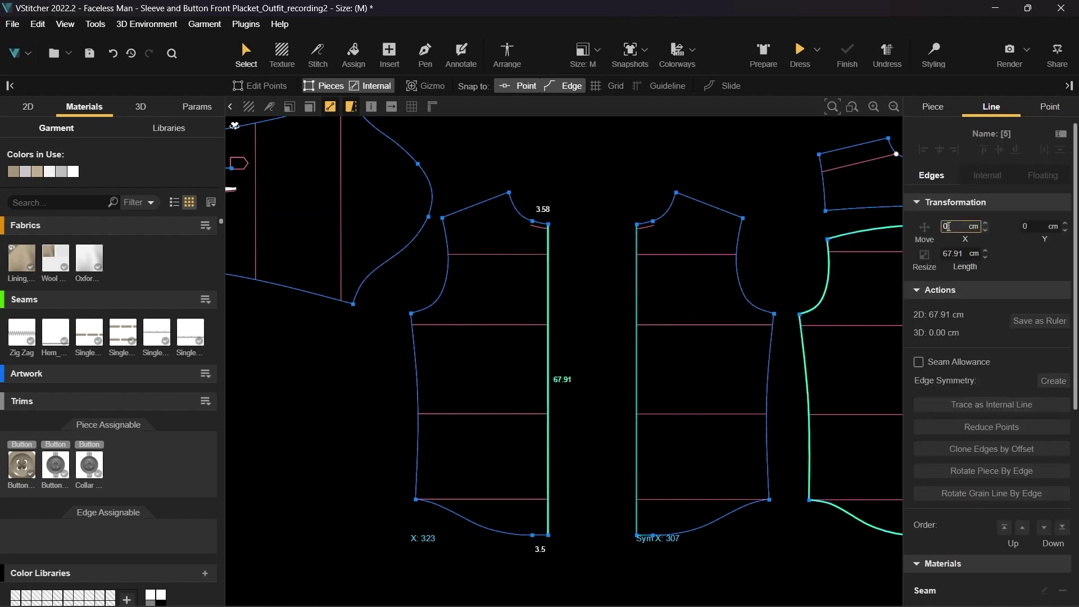
pyautogui.write('3.5')
pyautogui.press('Return')
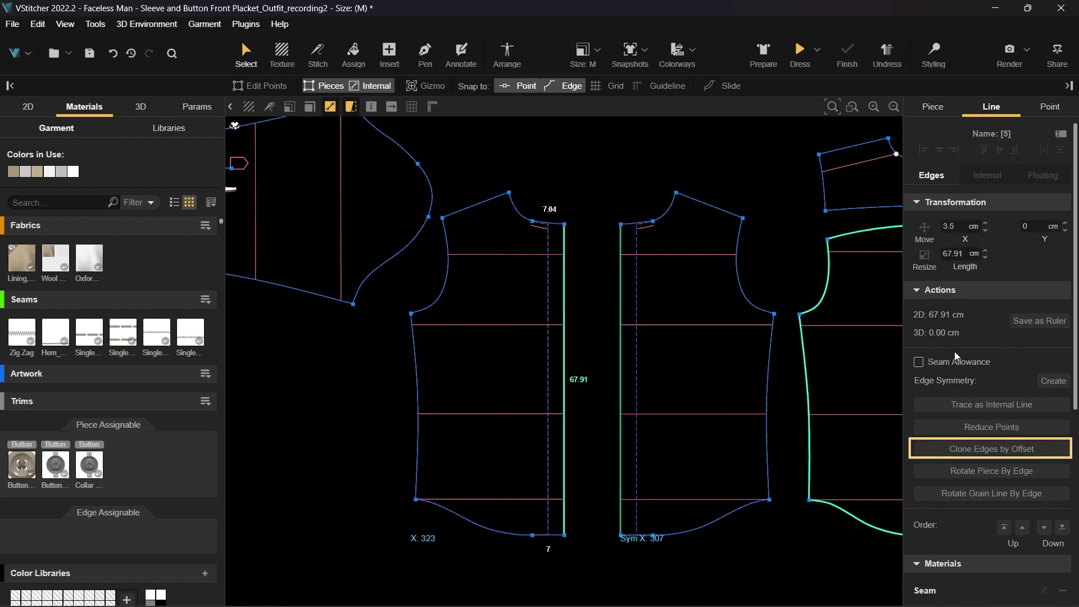
# Step: Clone the centre-front edge by offset with -3.5 cm spacing and 2 copies, extended to the piece edges
pyautogui.click(991, 448)
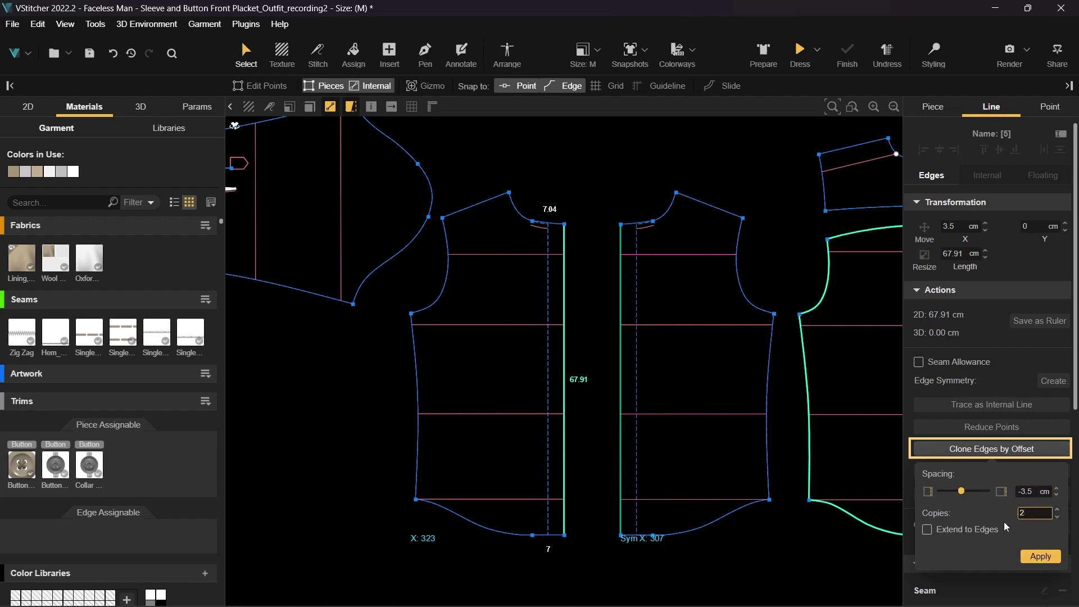
pyautogui.click(978, 530)
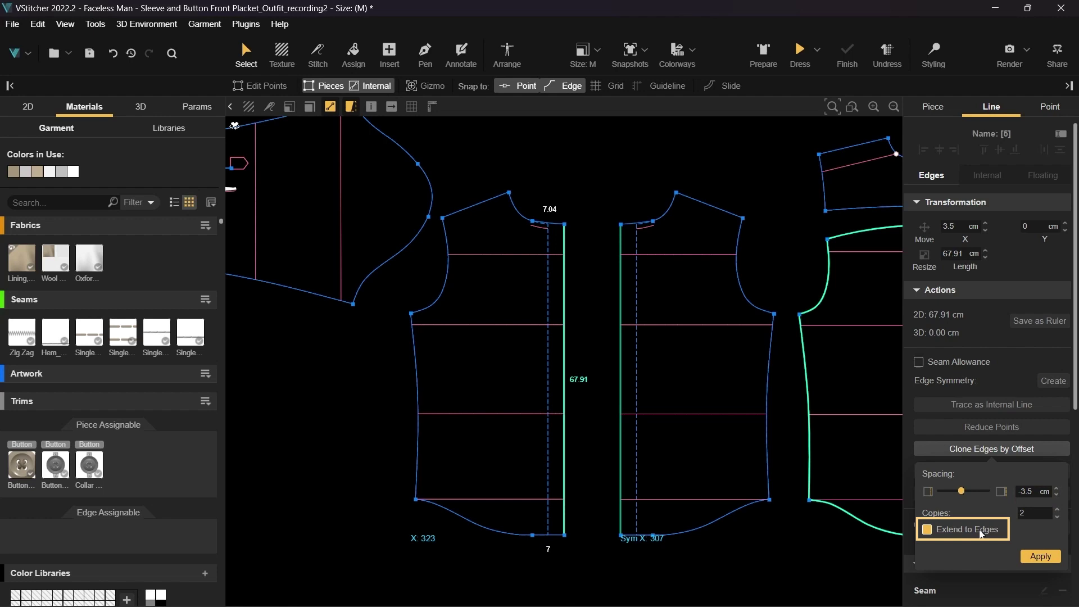
pyautogui.click(1039, 556)
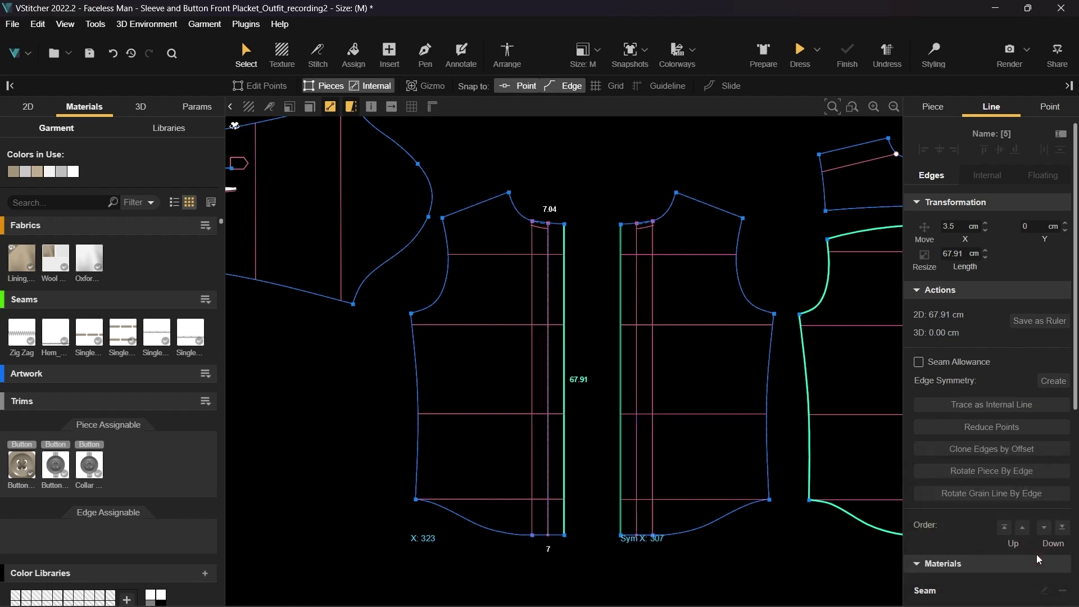
# Step: Add a curved corner point to the extended neckline edge and snap it onto the placket line nearest the centre-front edge
pyautogui.scroll(2, 551, 205)
pyautogui.scroll(5, 551, 207)
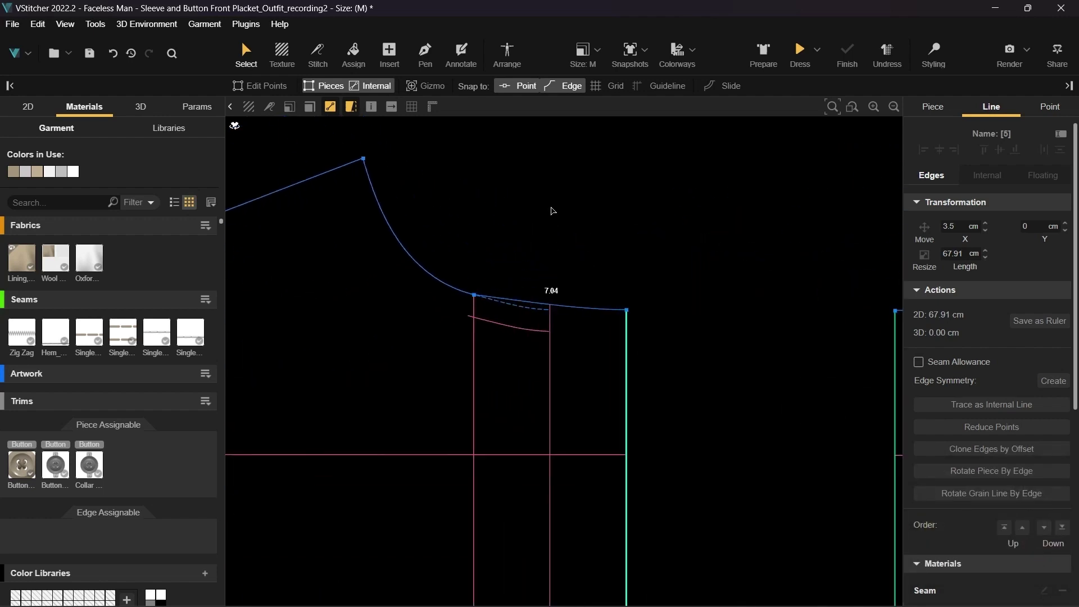
pyautogui.moveTo(557, 349); pyautogui.dragTo(562, 276, button='middle')
pyautogui.press('p')
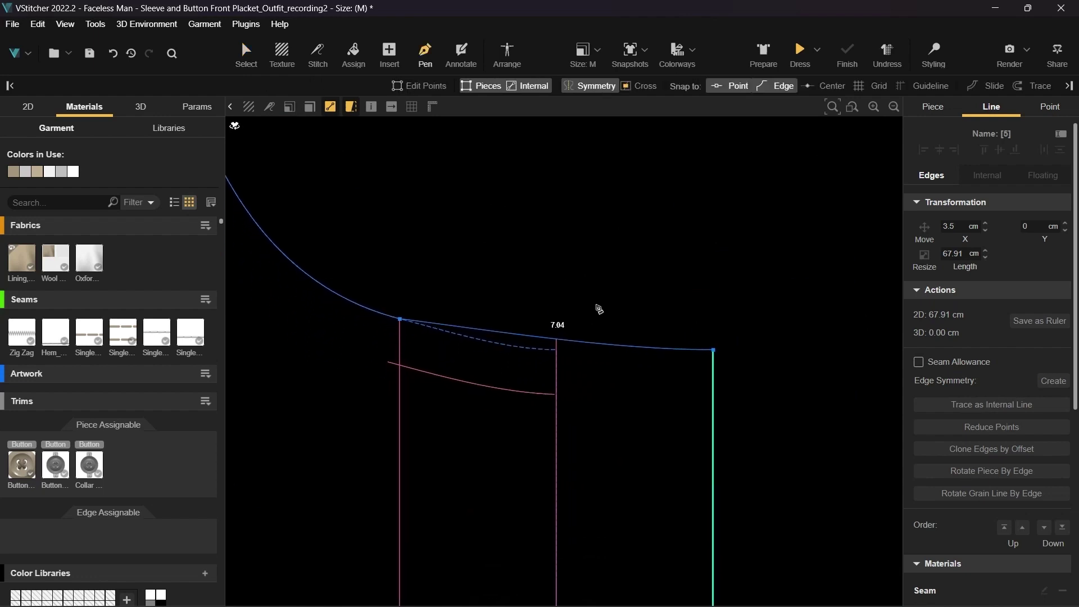
pyautogui.click(595, 342)
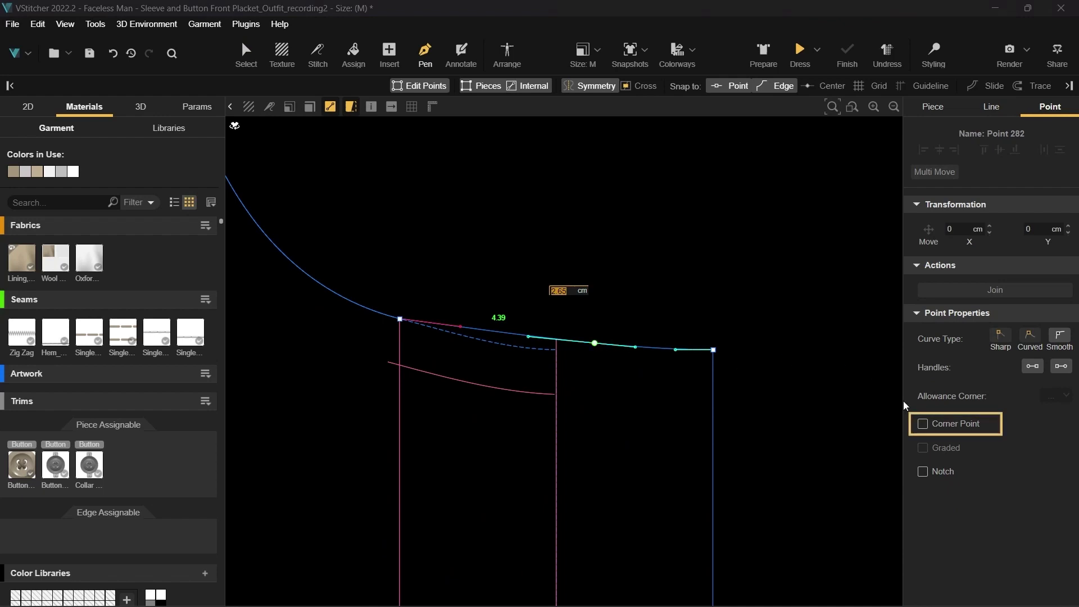
pyautogui.click(923, 424)
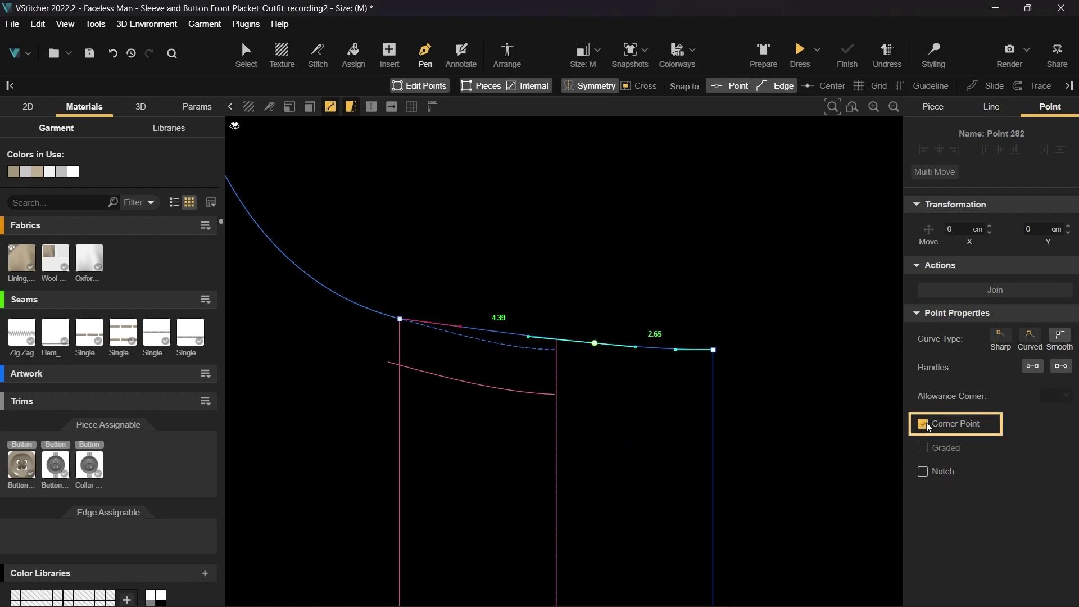
pyautogui.click(1021, 463)
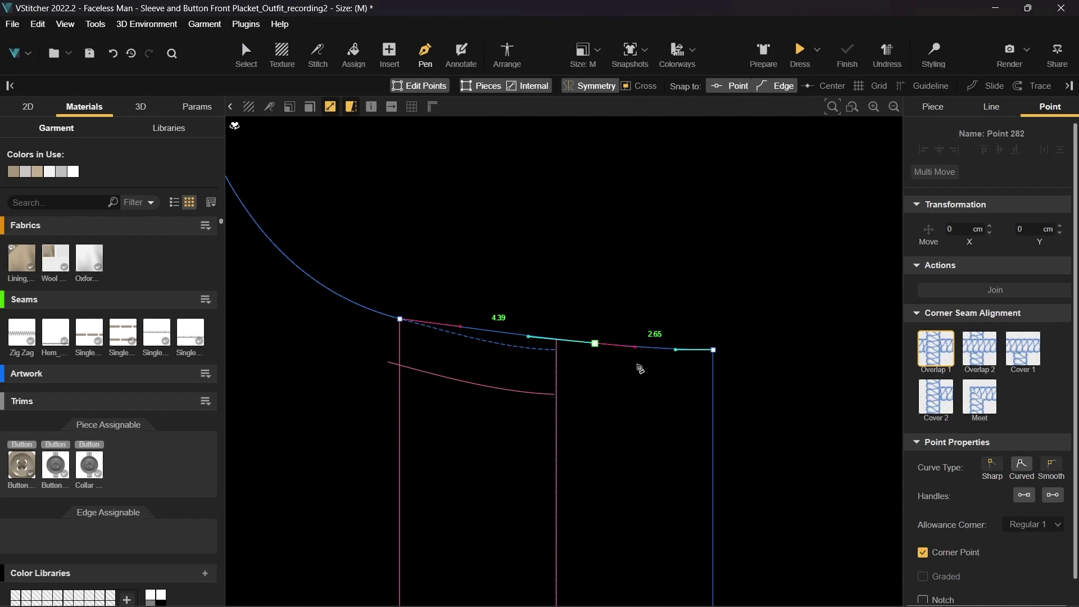
pyautogui.press('Escape')
pyautogui.moveTo(597, 345); pyautogui.dragTo(559, 341)
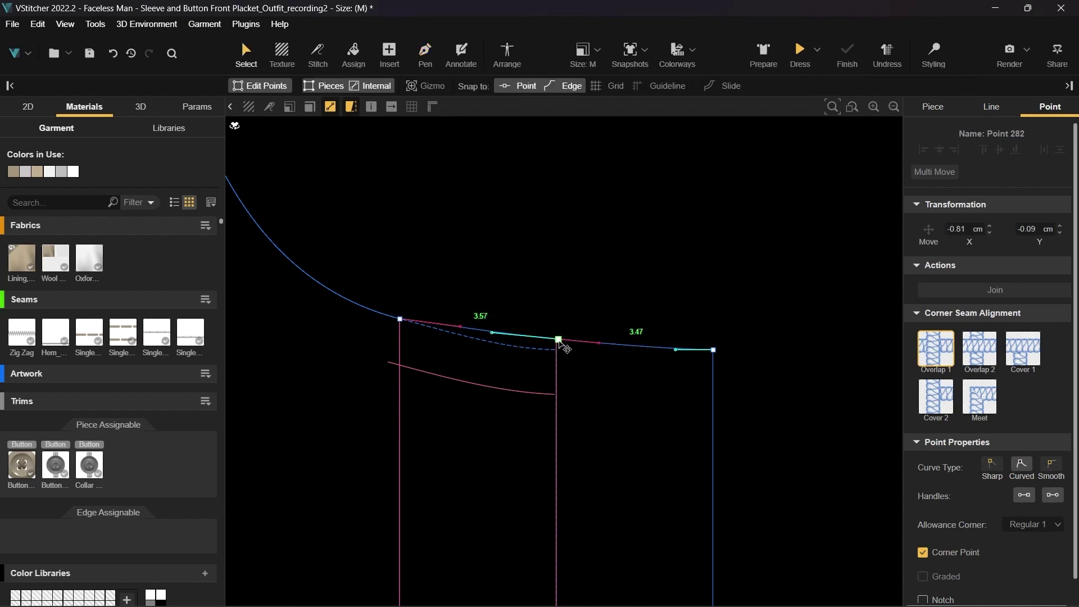
# Step: Mirror the cloned neckline curve with Flip Y and place it so it continues outward from the original neckline's end
pyautogui.click(530, 396)
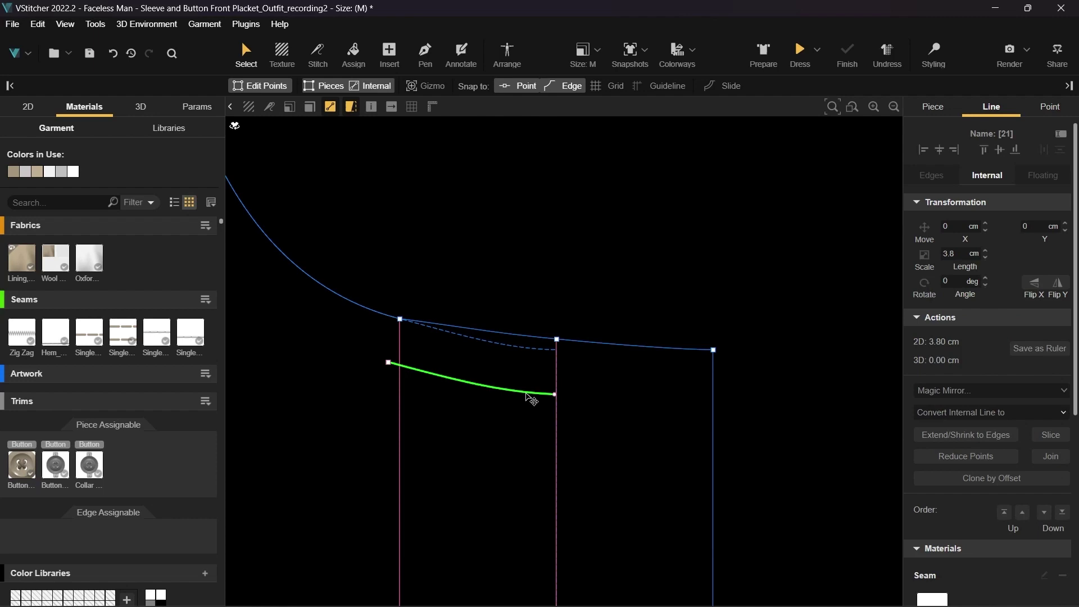
pyautogui.click(1066, 290)
pyautogui.moveTo(359, 366); pyautogui.dragTo(705, 320)
pyautogui.click(638, 309)
# Step: Move the new neckline point onto the original neckline's end and raise the outer corner about 0.68 cm onto the mirrored curve
pyautogui.scroll(2, 634, 318)
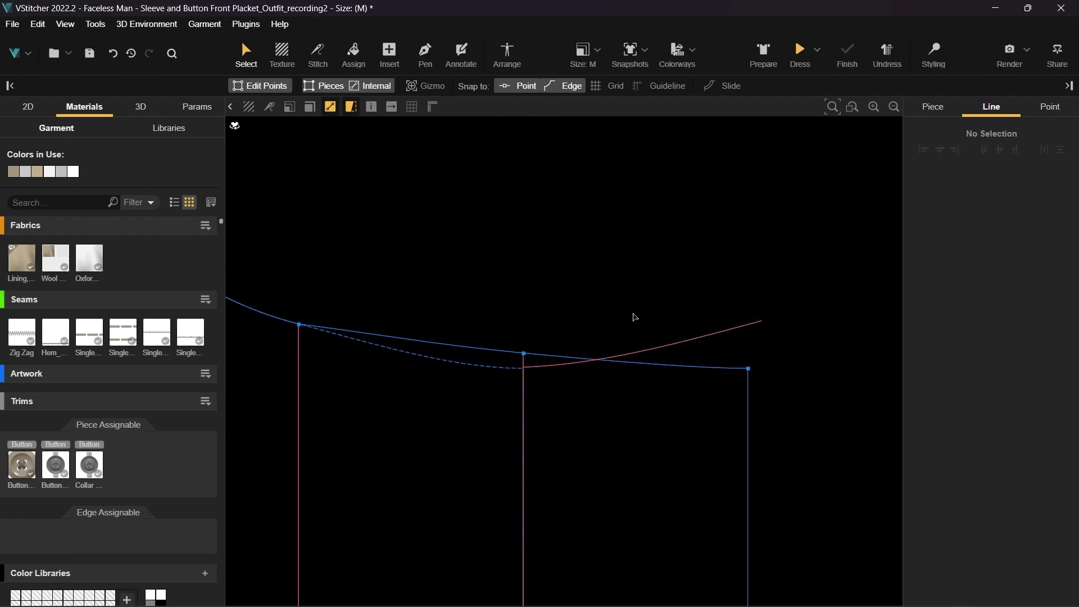
pyautogui.scroll(2, 634, 317)
pyautogui.moveTo(485, 375); pyautogui.dragTo(484, 396)
pyautogui.moveTo(808, 397); pyautogui.dragTo(813, 324)
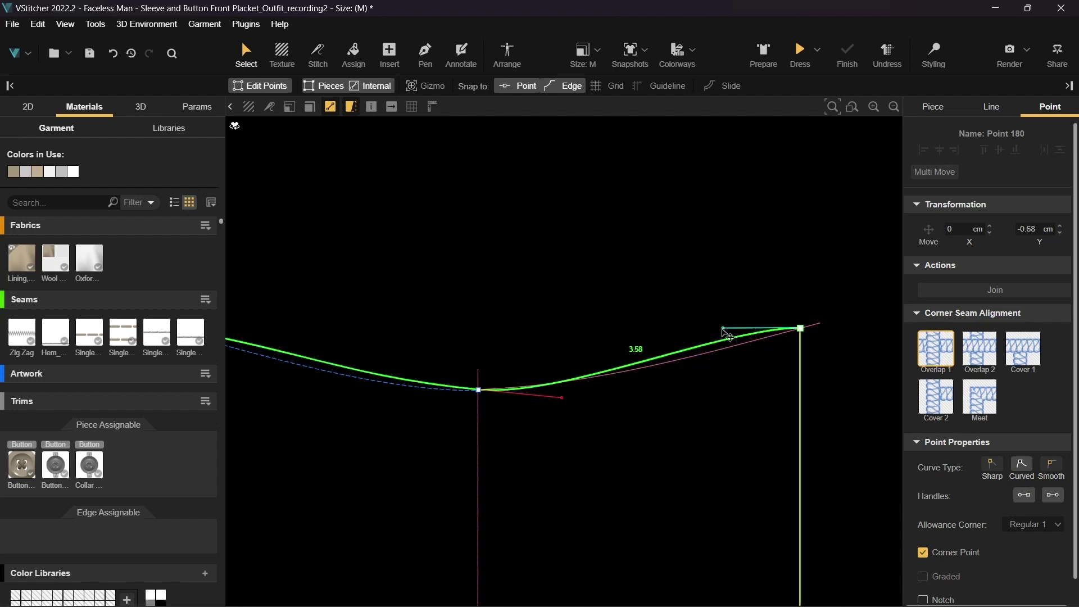
# Step: Adjust the neckline curve handles to match the mirrored guide curve on the outer section and the original neckline on the inner section
pyautogui.moveTo(724, 328); pyautogui.dragTo(732, 347)
pyautogui.moveTo(566, 398); pyautogui.dragTo(602, 387)
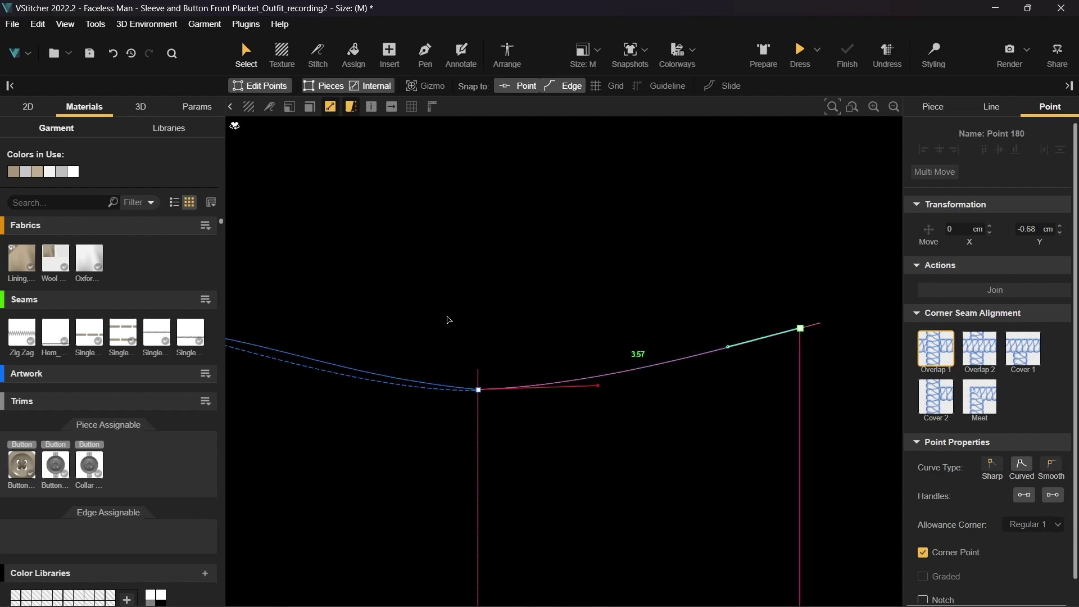
pyautogui.moveTo(448, 319); pyautogui.dragTo(585, 339, button='middle')
pyautogui.click(614, 393)
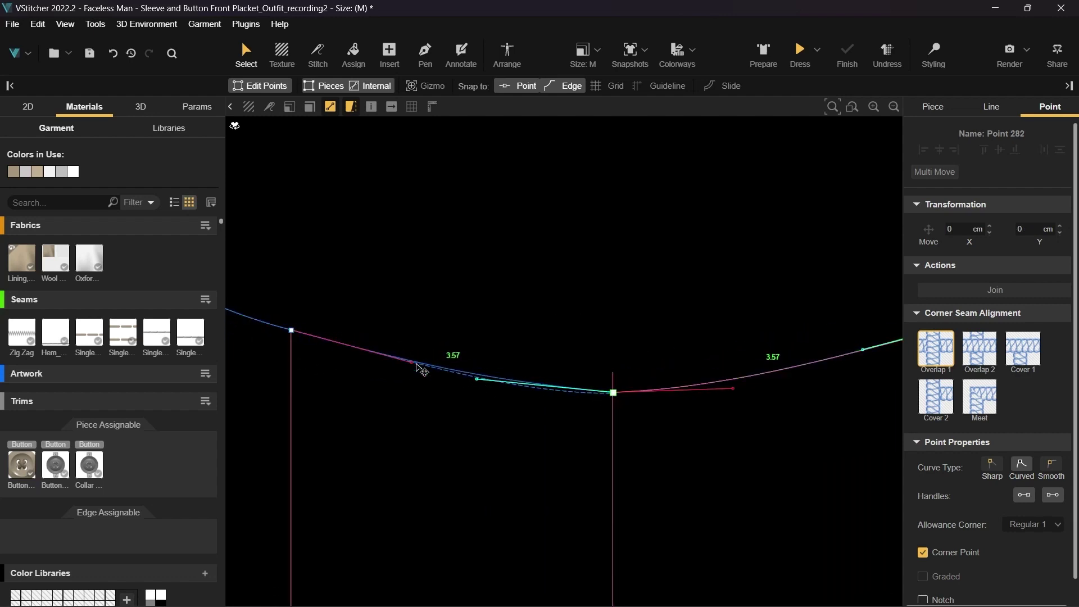
pyautogui.moveTo(478, 380); pyautogui.dragTo(496, 388)
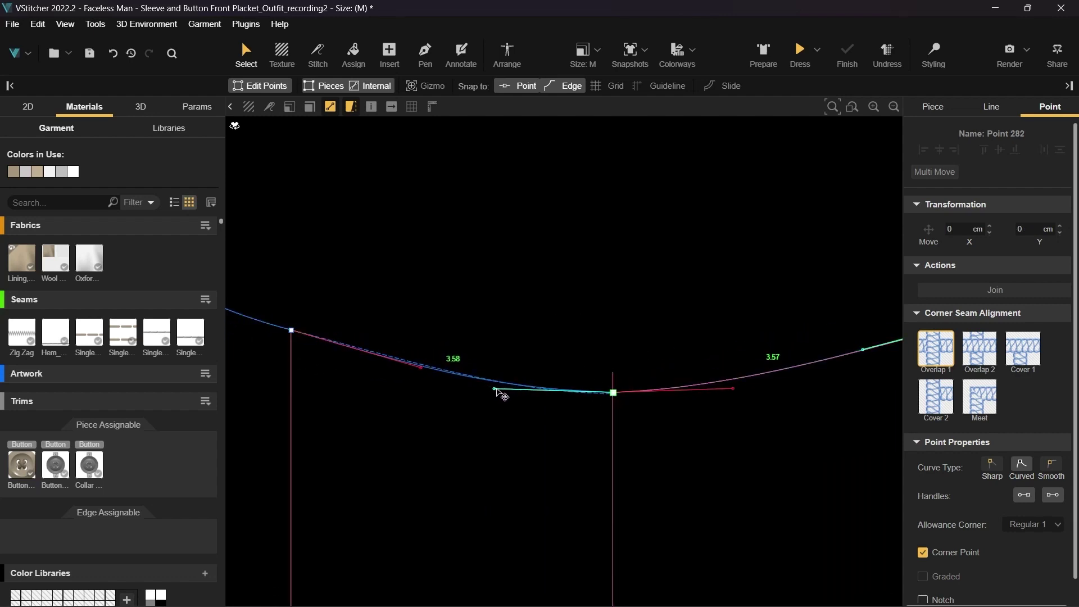
pyautogui.click(629, 304)
# Step: Enable Use in 3D for both front pieces, the back piece and the yoke
pyautogui.scroll(-2, 649, 334)
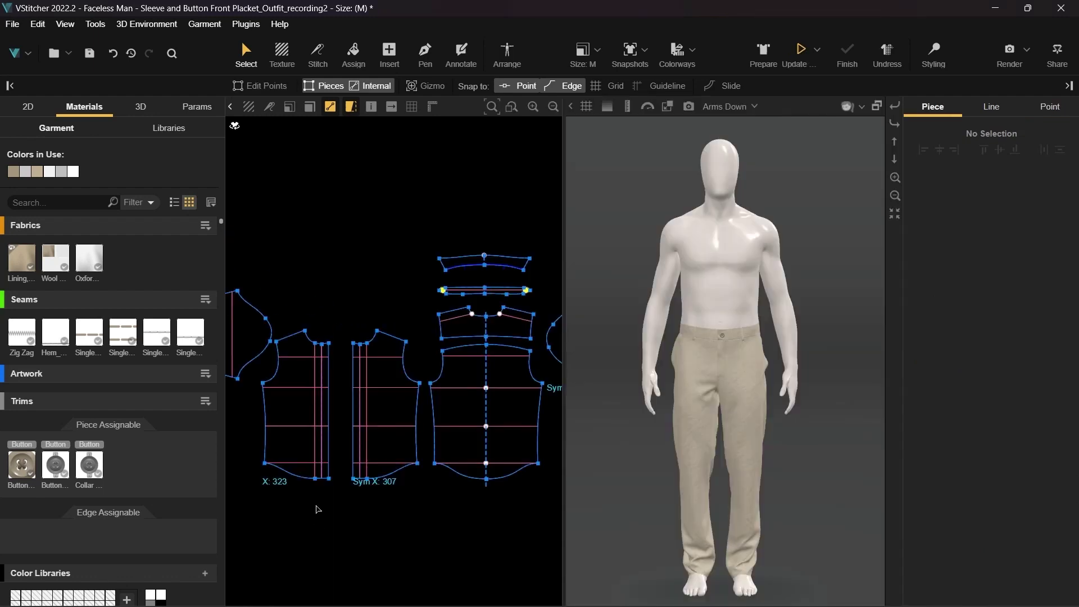
pyautogui.click(297, 448)
pyautogui.click(381, 446)
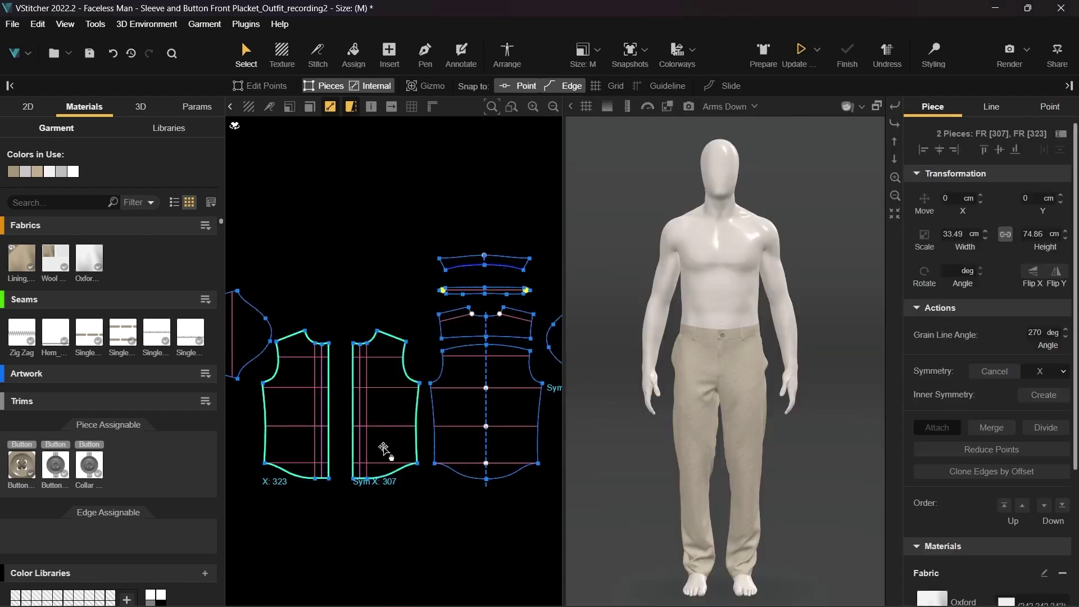
pyautogui.keyDown('shift'); pyautogui.click(472, 433); pyautogui.keyUp('shift')
pyautogui.keyDown('shift'); pyautogui.click(469, 340); pyautogui.keyUp('shift')
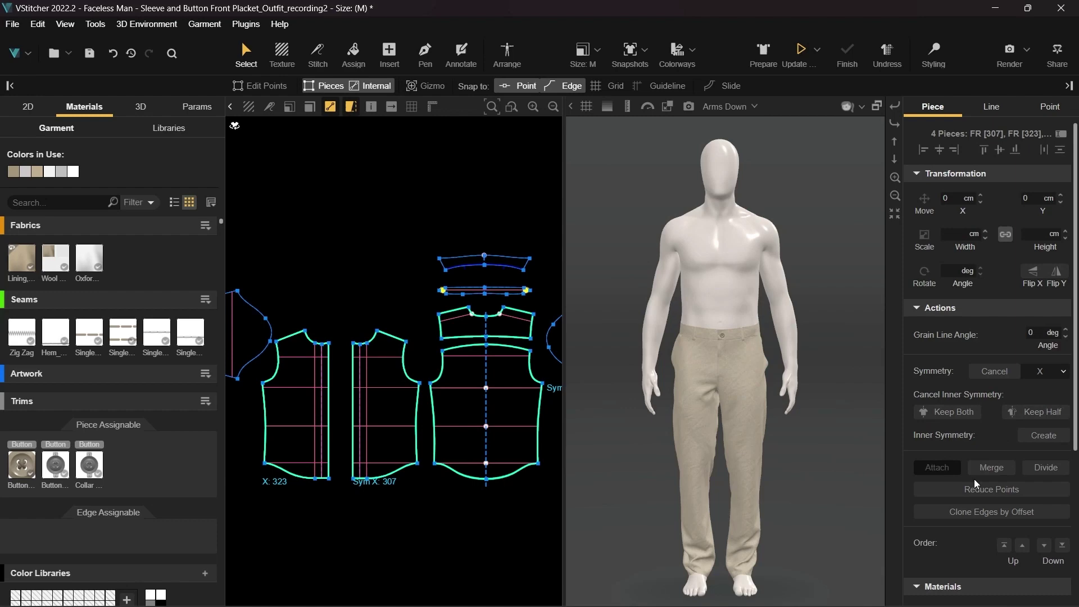
pyautogui.scroll(-5, 973, 479)
pyautogui.click(958, 525)
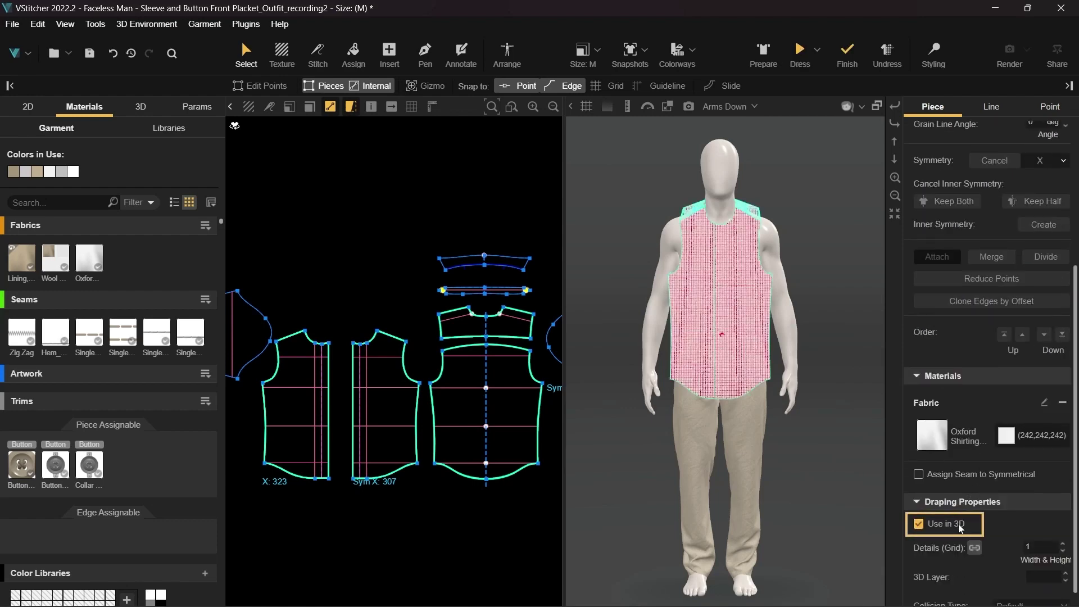
# Step: Enable Fold on the vertical internal line midway across the front placket, on both symmetrical front pieces
pyautogui.moveTo(794, 197); pyautogui.dragTo(692, 194, button='right')
pyautogui.scroll(4, 692, 195)
pyautogui.moveTo(692, 195); pyautogui.dragTo(742, 352, button='middle')
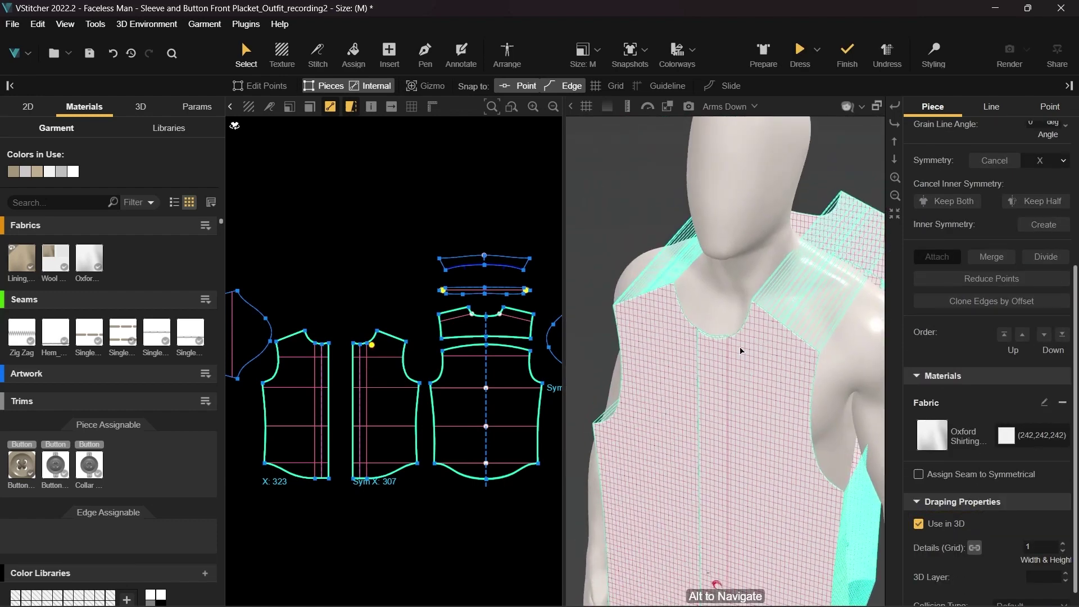
pyautogui.click(323, 364)
pyautogui.click(322, 366)
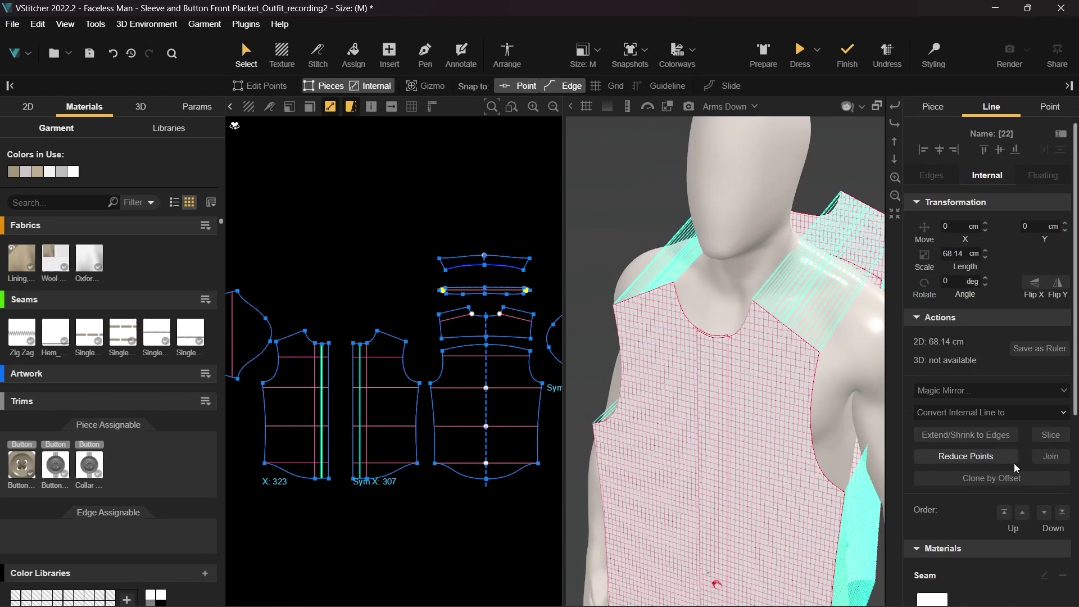
pyautogui.scroll(-5, 1014, 465)
pyautogui.click(936, 527)
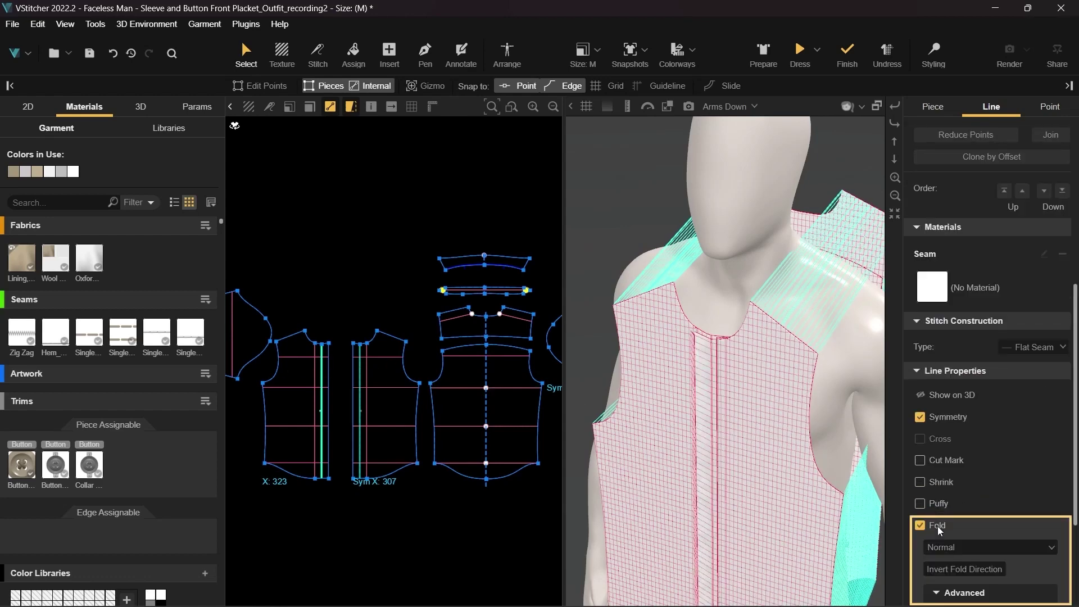
# Step: Set the placket fold to Sharp and make its Prepare Angle -170 deg
pyautogui.click(982, 477)
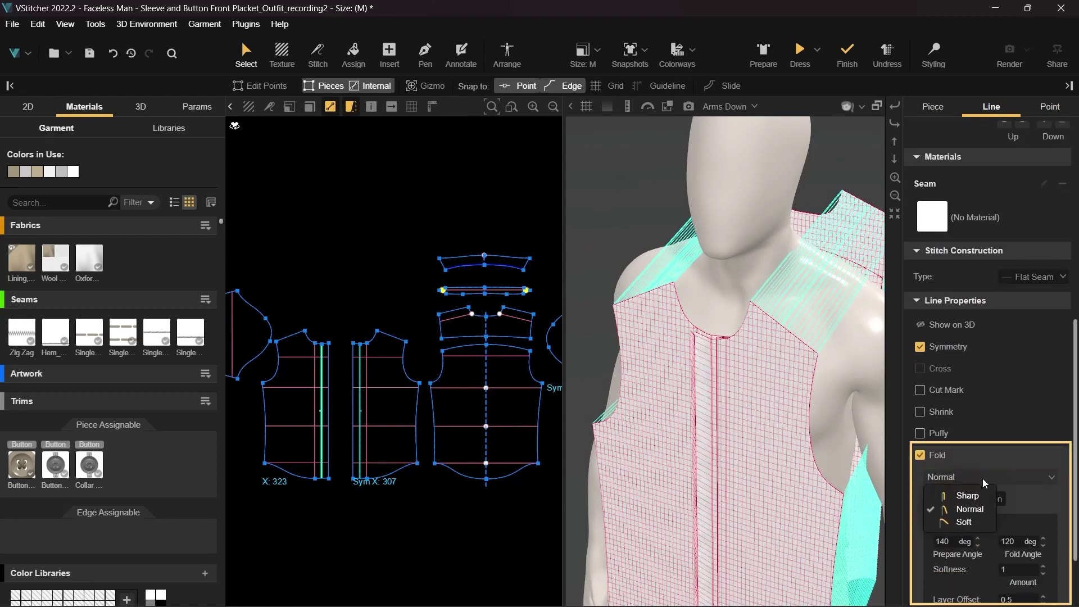
pyautogui.click(982, 495)
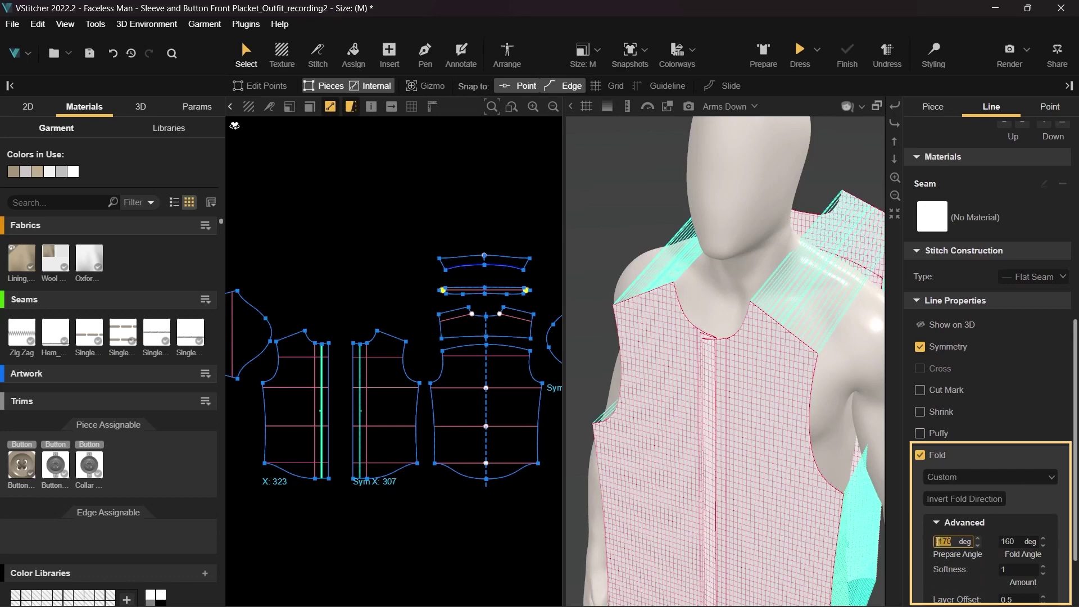
pyautogui.write('-')
pyautogui.press('Return')
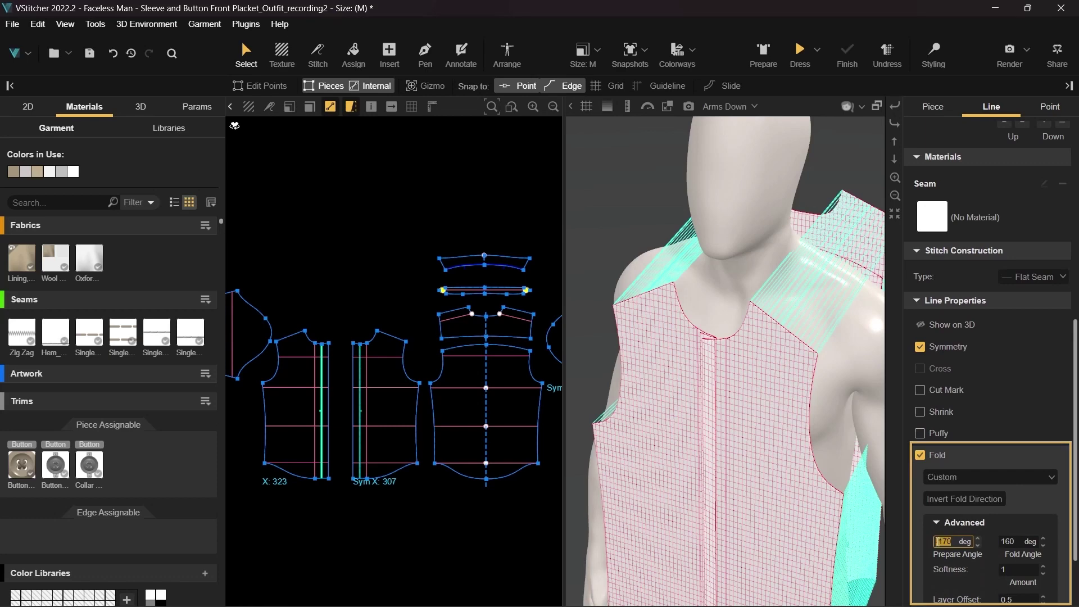
# Step: Stitch the outer front edge to the placket's inner vertical line on both symmetrical front pieces
pyautogui.scroll(5, 686, 302)
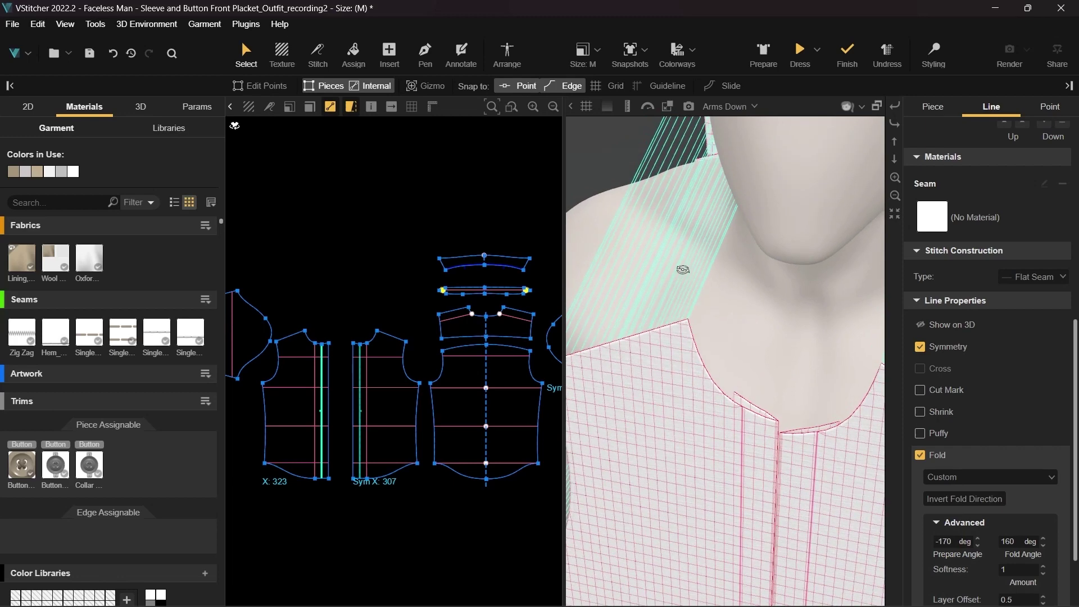
pyautogui.scroll(-3, 683, 269)
pyautogui.press('s')
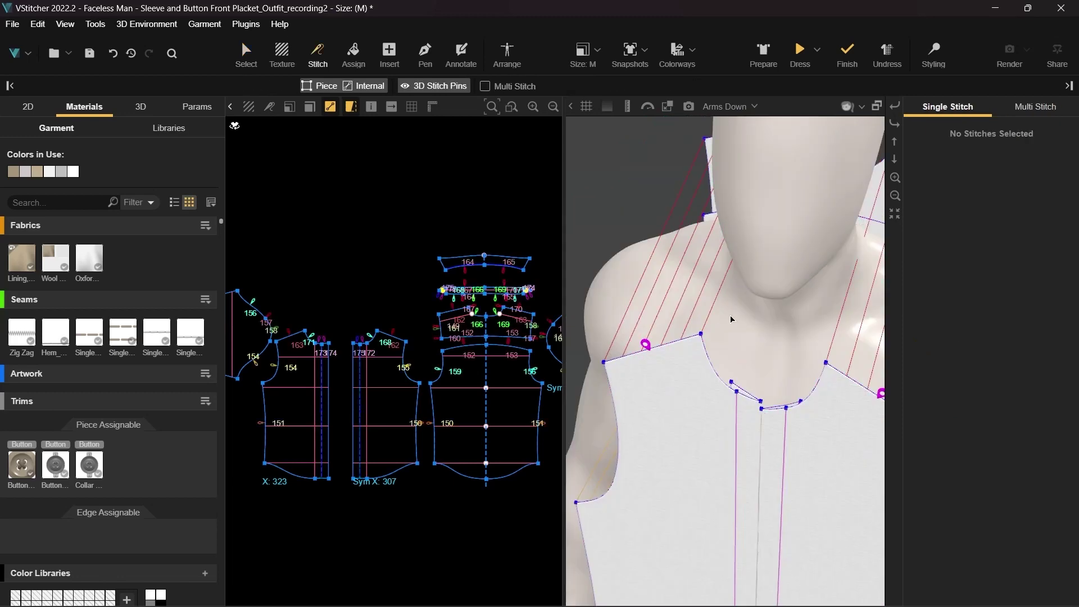
pyautogui.click(338, 398)
pyautogui.click(321, 401)
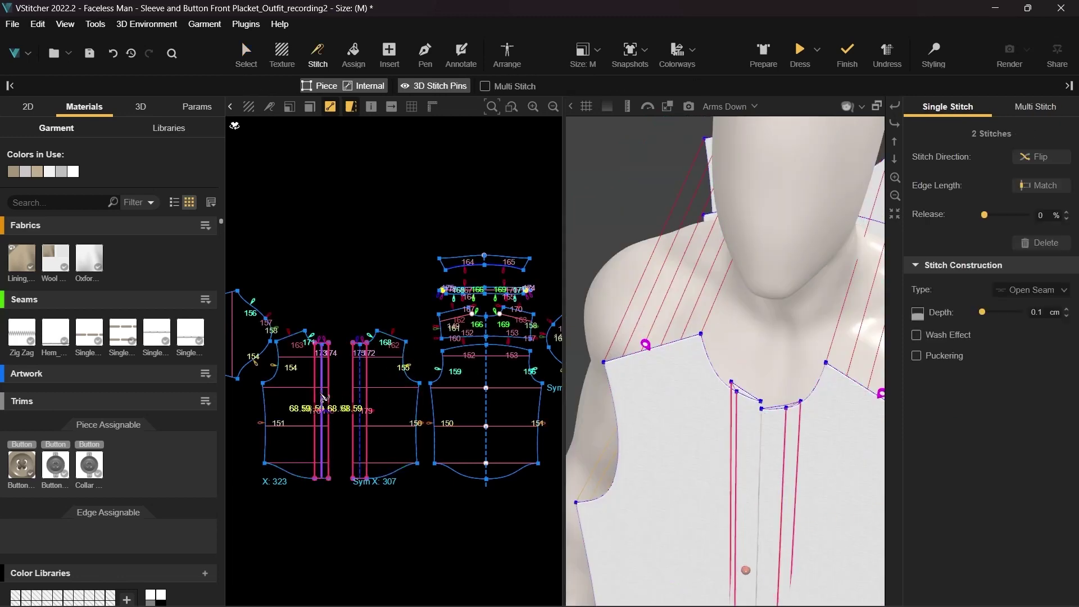
pyautogui.press('Escape')
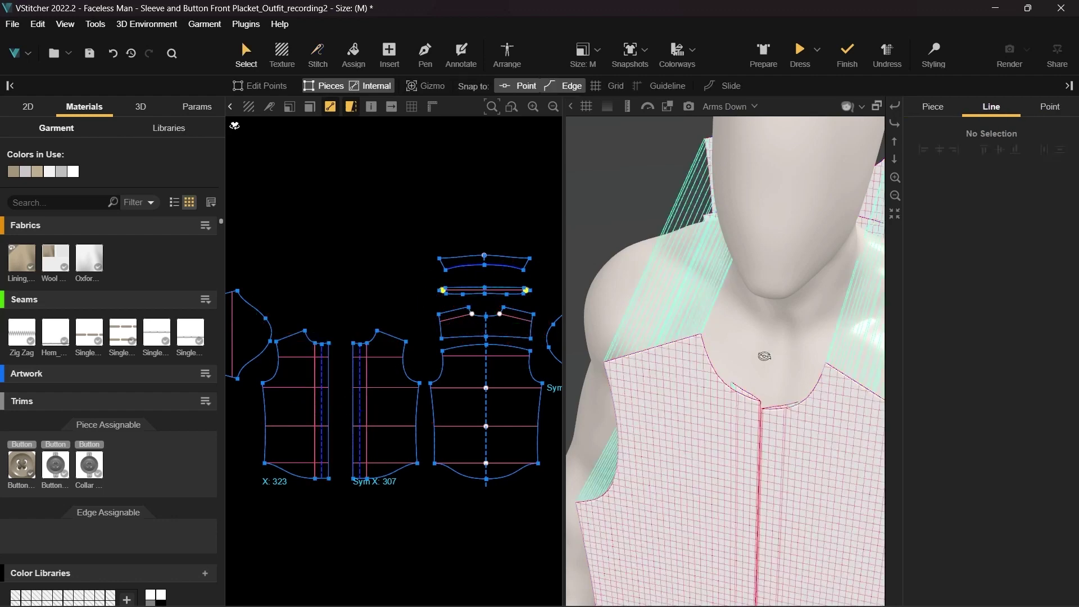
# Step: Dress the avatar with the stitched shirt pieces and check the folded placket from the front
pyautogui.keyDown('alt'); pyautogui.moveTo(764, 355); pyautogui.dragTo(777, 339); pyautogui.keyUp('alt')
pyautogui.scroll(-4, 764, 331)
pyautogui.scroll(2, 750, 321)
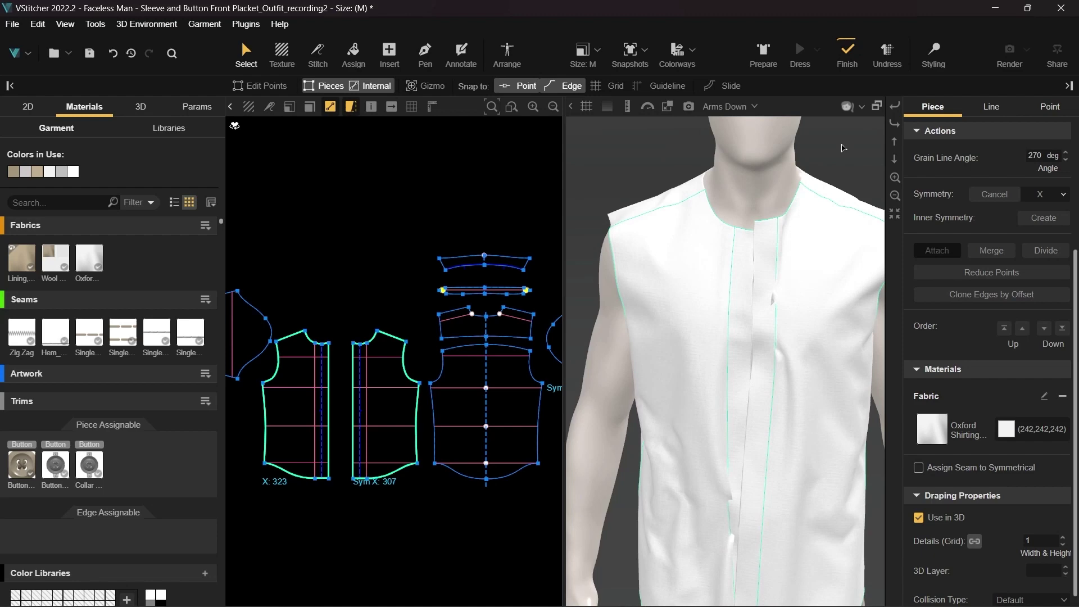
pyautogui.moveTo(833, 157); pyautogui.dragTo(847, 167)
pyautogui.moveTo(840, 198); pyautogui.dragTo(759, 224, button='middle')
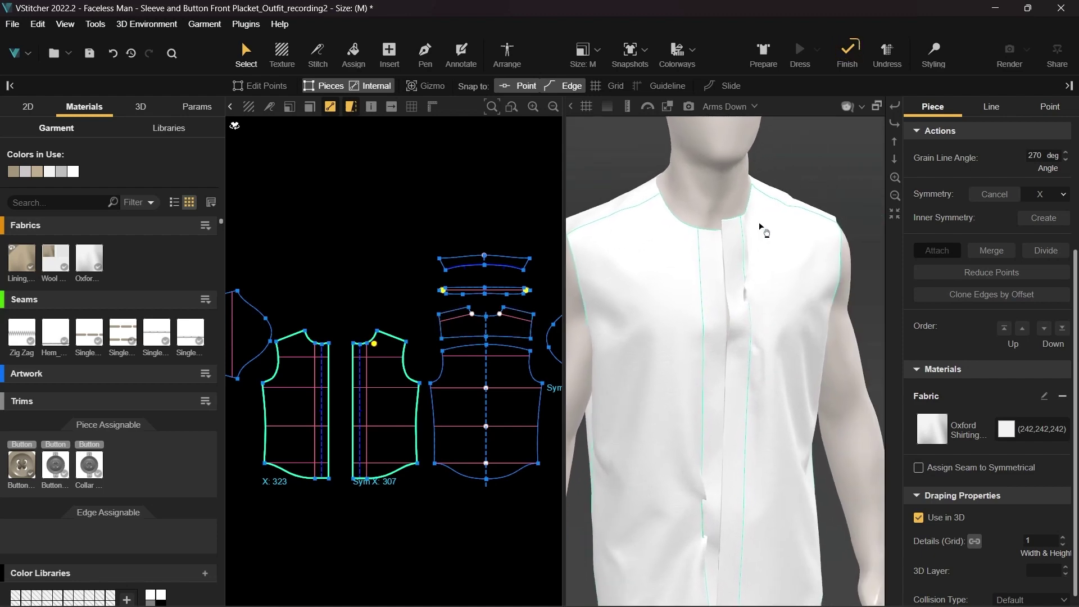
# Step: Pull the overlapping front plackets apart using the 3D Styling Pinch tool with a 3 cm radius, and update the drape
pyautogui.click(933, 53)
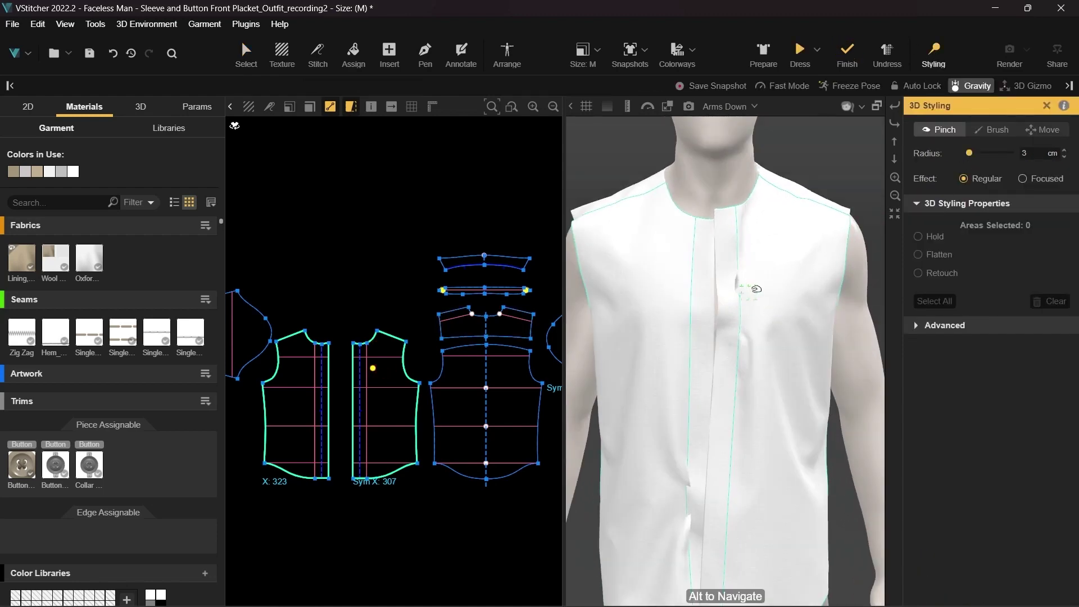
pyautogui.moveTo(756, 288)
pyautogui.mouseDown()
pyautogui.moveTo(681, 517)
pyautogui.moveTo(638, 492)
pyautogui.moveTo(682, 501)
pyautogui.mouseUp()
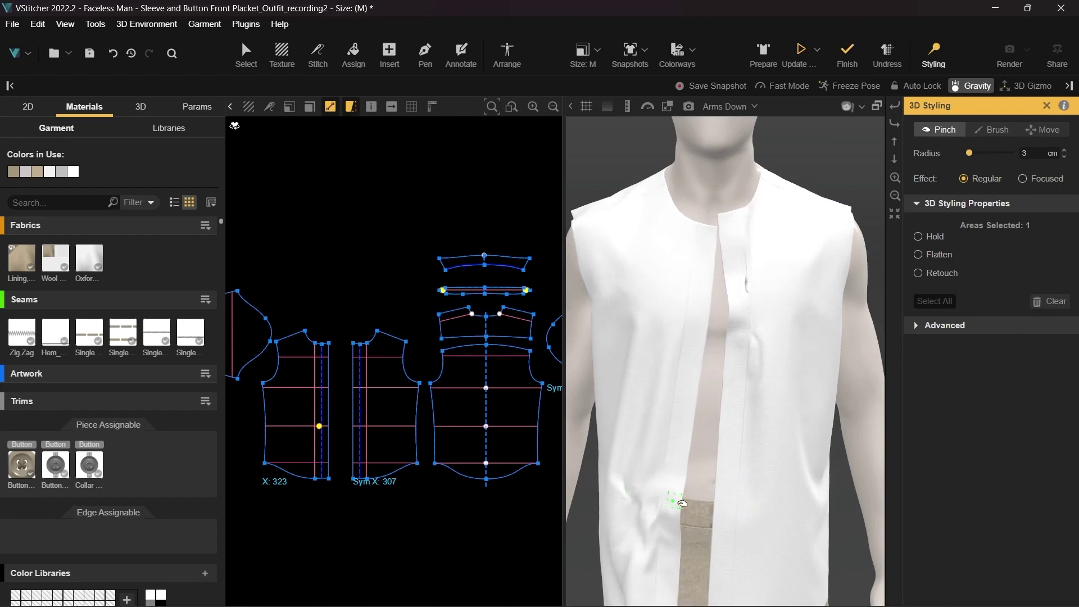
pyautogui.click(799, 61)
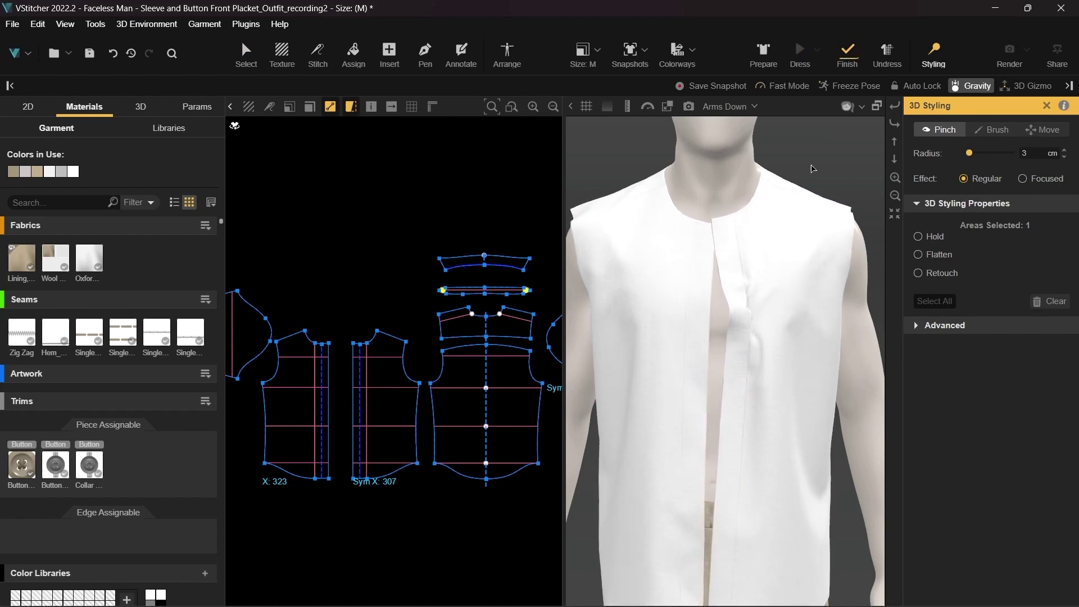
pyautogui.click(800, 52)
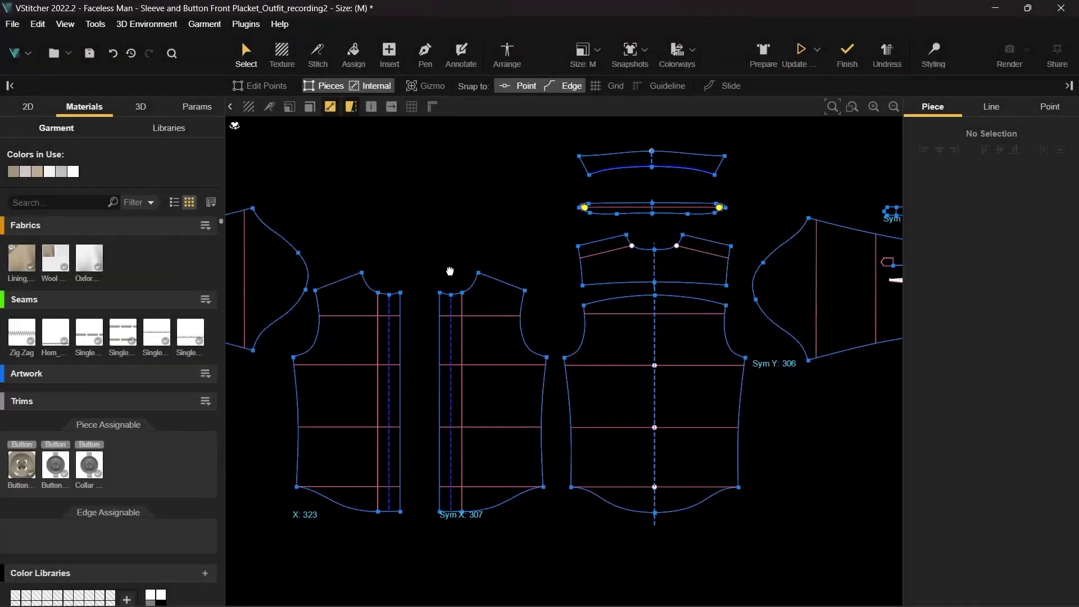
# Step: Cancel the symmetry between the two front pieces, keeping both
pyautogui.scroll(3, 574, 254)
pyautogui.click(667, 264)
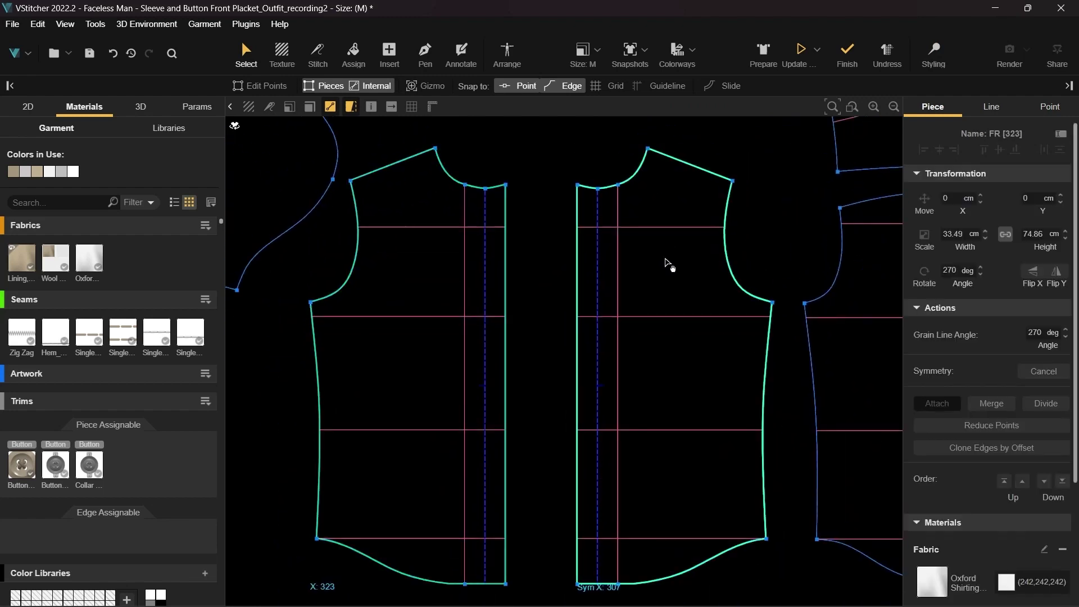
pyautogui.click(835, 304)
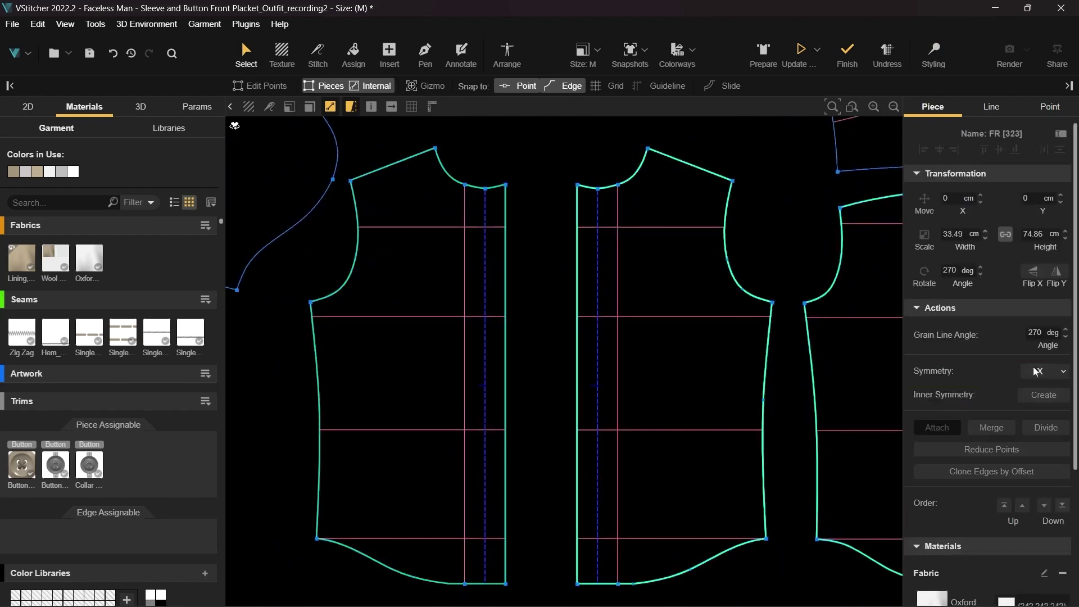
# Step: Slice the placket off the front piece nearest the back piece along its inner vertical line and move it away from the front
pyautogui.click(617, 354)
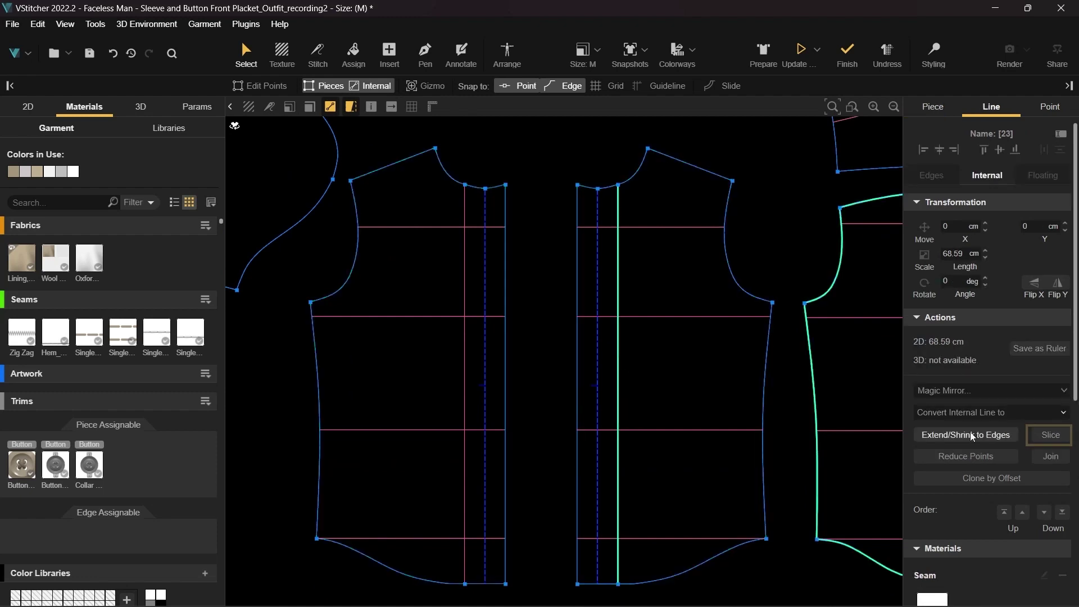
pyautogui.click(1050, 434)
pyautogui.click(614, 404)
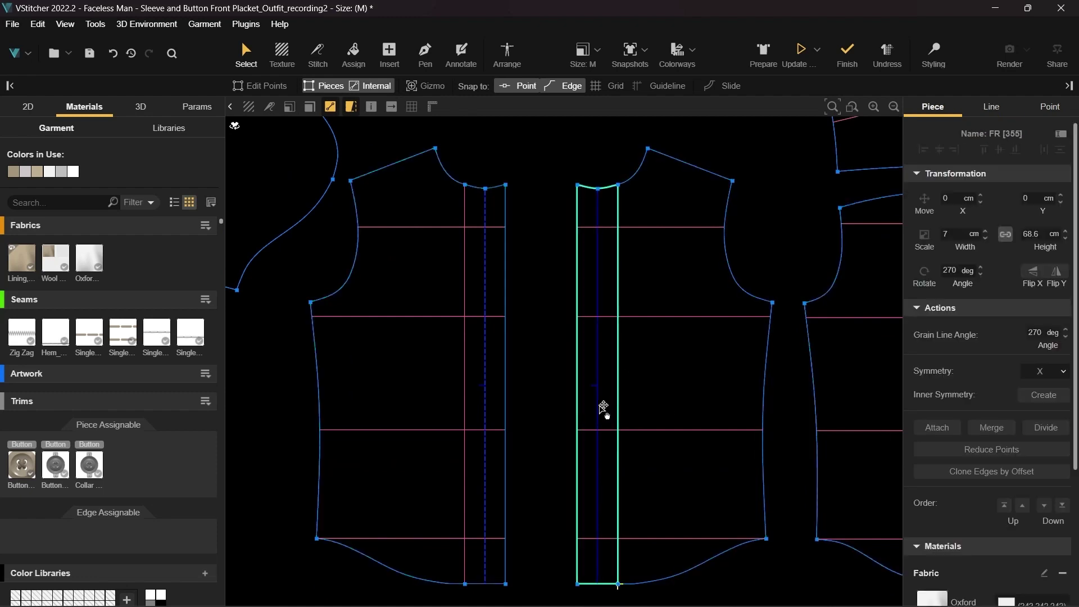
pyautogui.moveTo(602, 410); pyautogui.dragTo(554, 405)
pyautogui.click(573, 141)
# Step: Clone the detached placket's neckline segment next to the sliced edge by a -1 cm offset with 1 copy
pyautogui.scroll(2, 570, 157)
pyautogui.scroll(2, 567, 163)
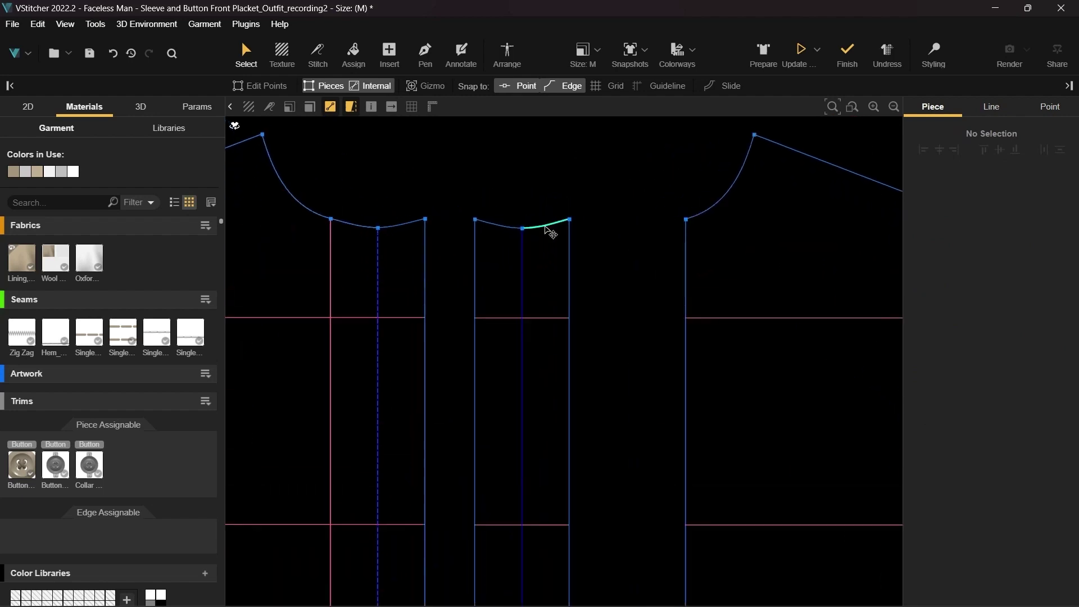
pyautogui.click(548, 229)
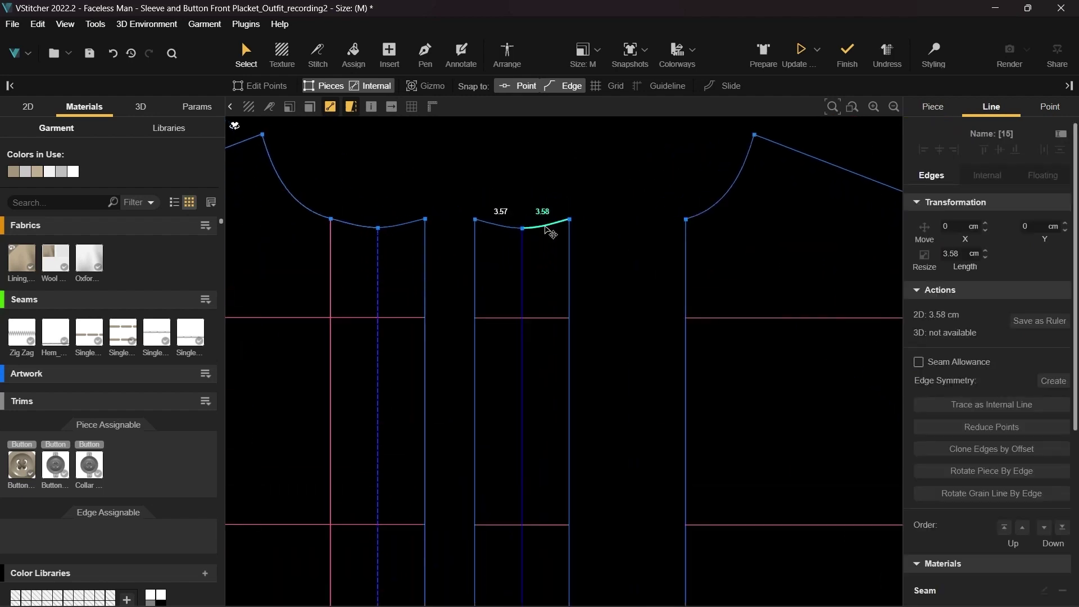
pyautogui.click(991, 449)
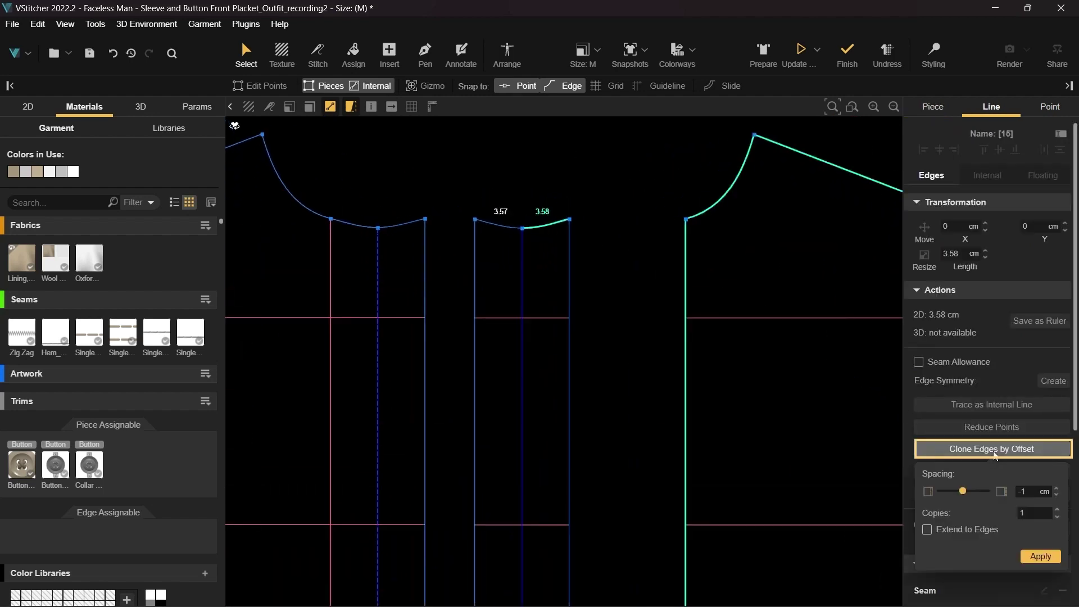
pyautogui.click(1036, 554)
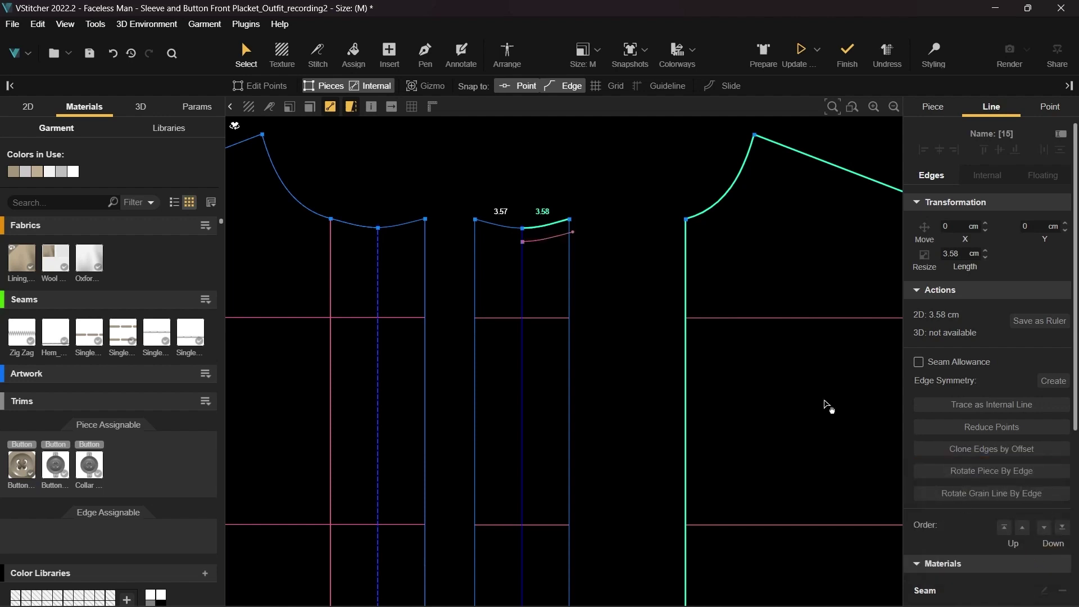
pyautogui.click(601, 253)
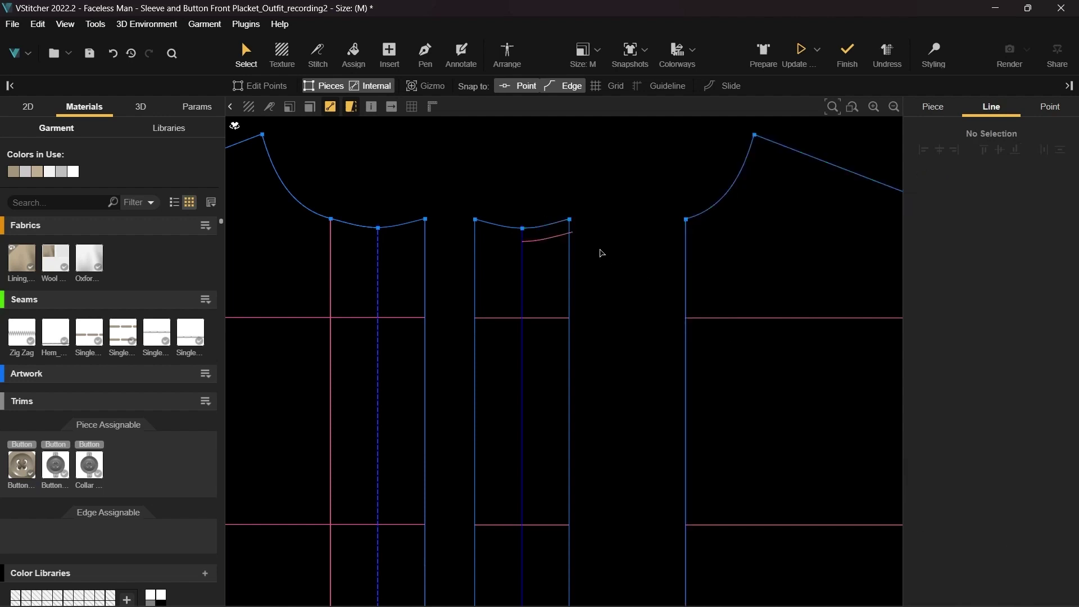
# Step: Move the detached placket's sliced vertical edge outward by 1.4 cm in X
pyautogui.click(569, 265)
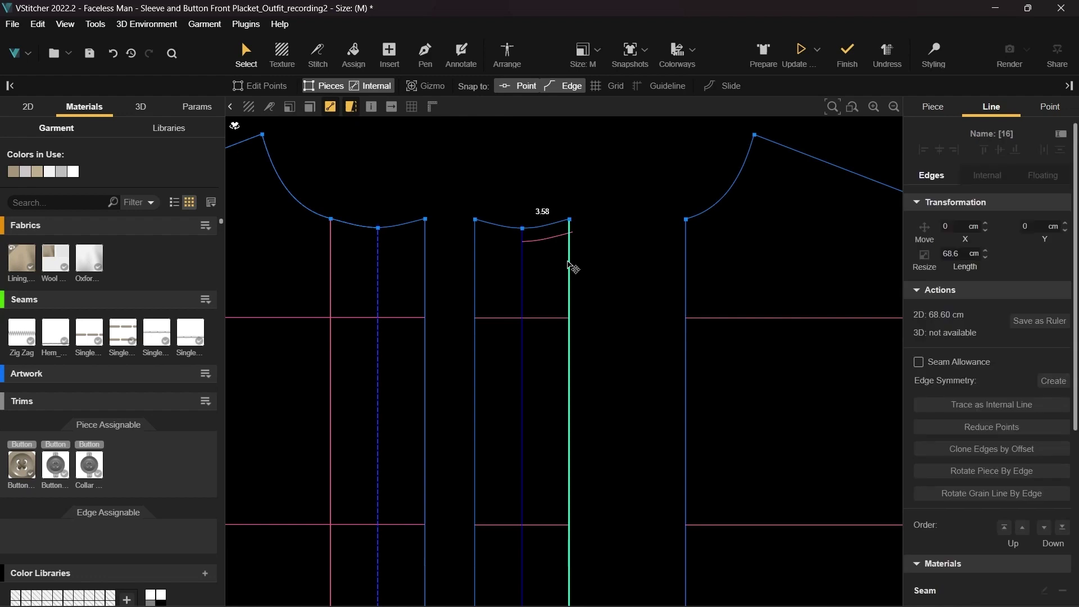
pyautogui.keyDown('shift'); pyautogui.click(685, 264); pyautogui.keyUp('shift')
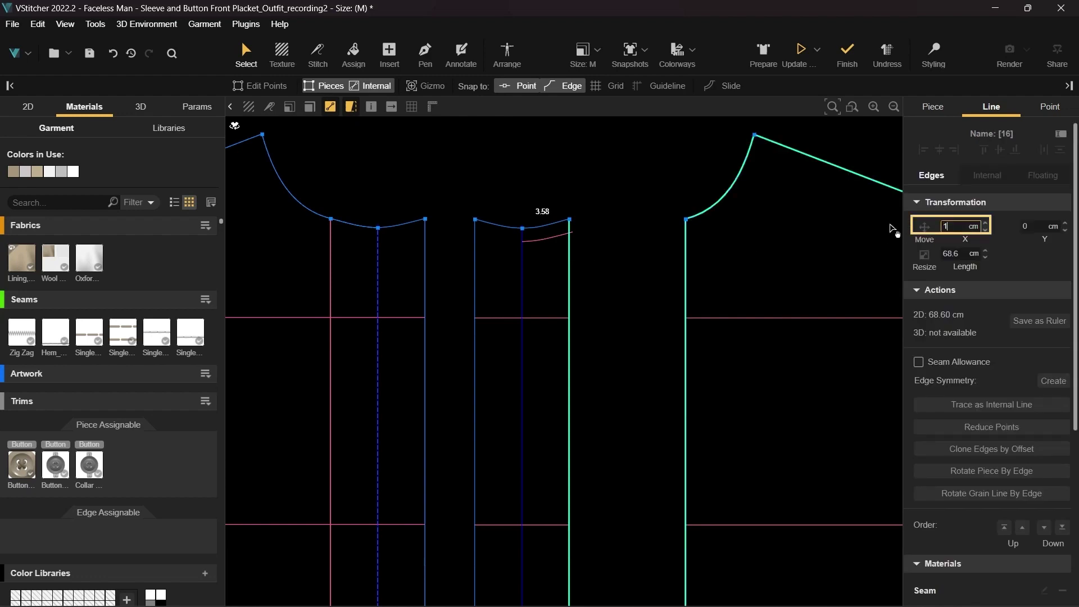
pyautogui.write('1.4')
pyautogui.press('Return')
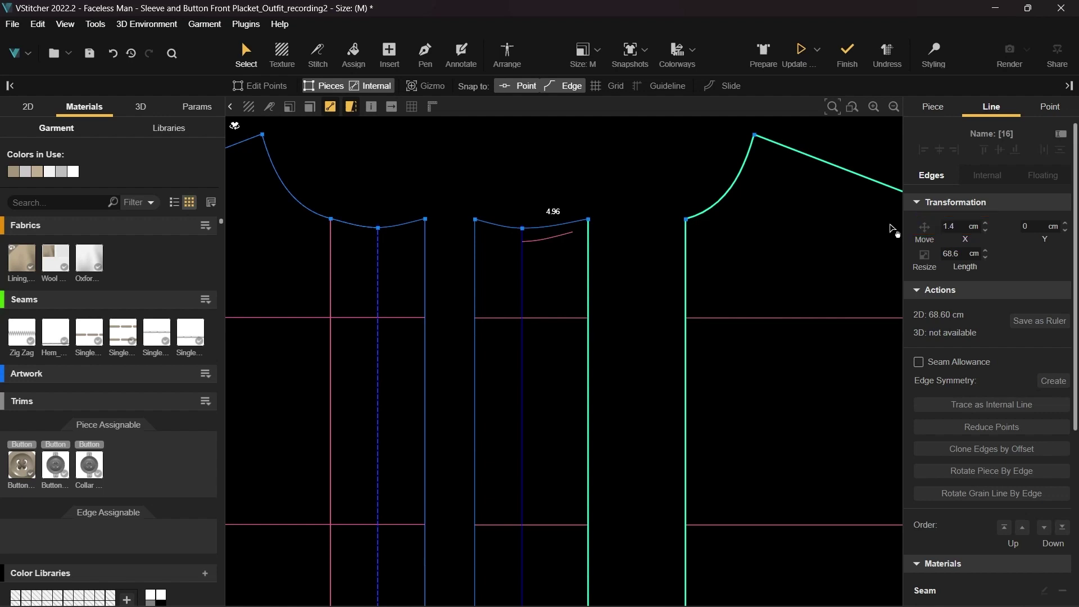
# Step: Clone the placket's widened vertical edge inward by a -0.7 cm offset with 2 copies
pyautogui.click(986, 448)
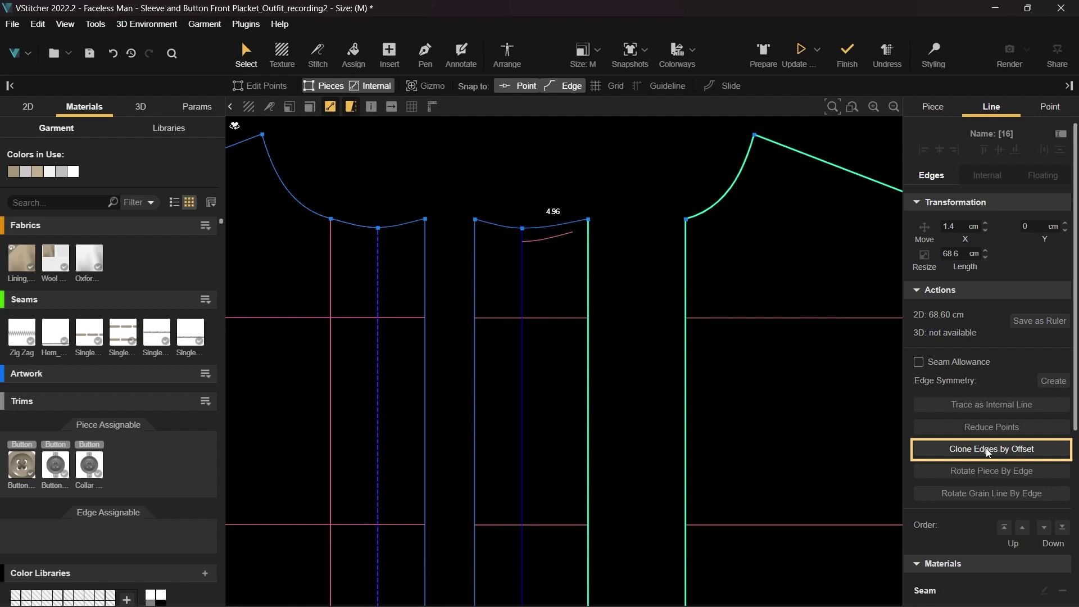
pyautogui.click(987, 452)
pyautogui.click(1029, 491)
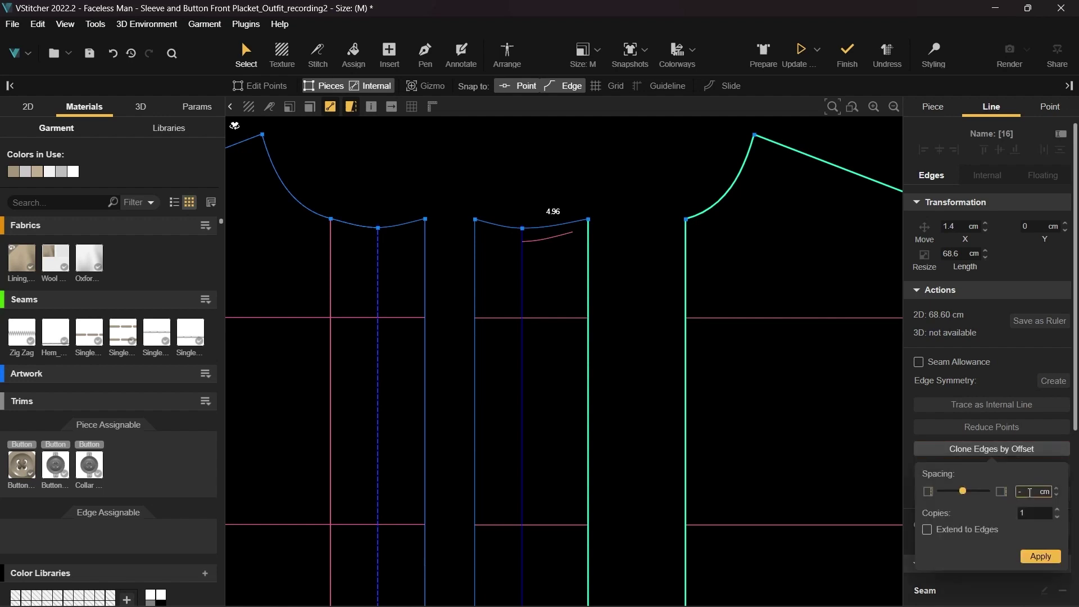
pyautogui.click(1019, 513)
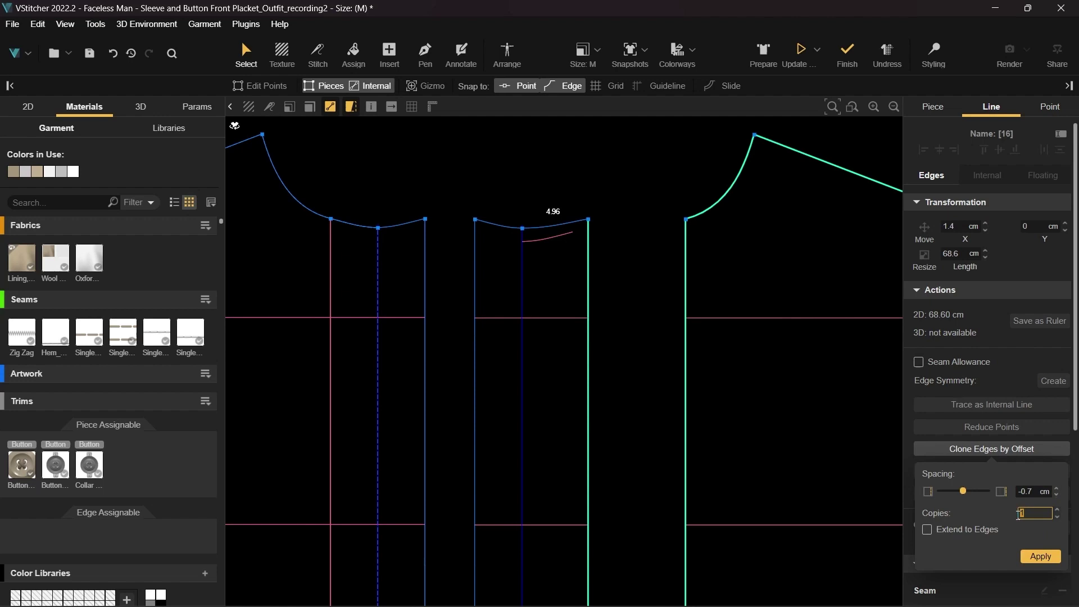
pyautogui.click(1040, 556)
pyautogui.click(634, 246)
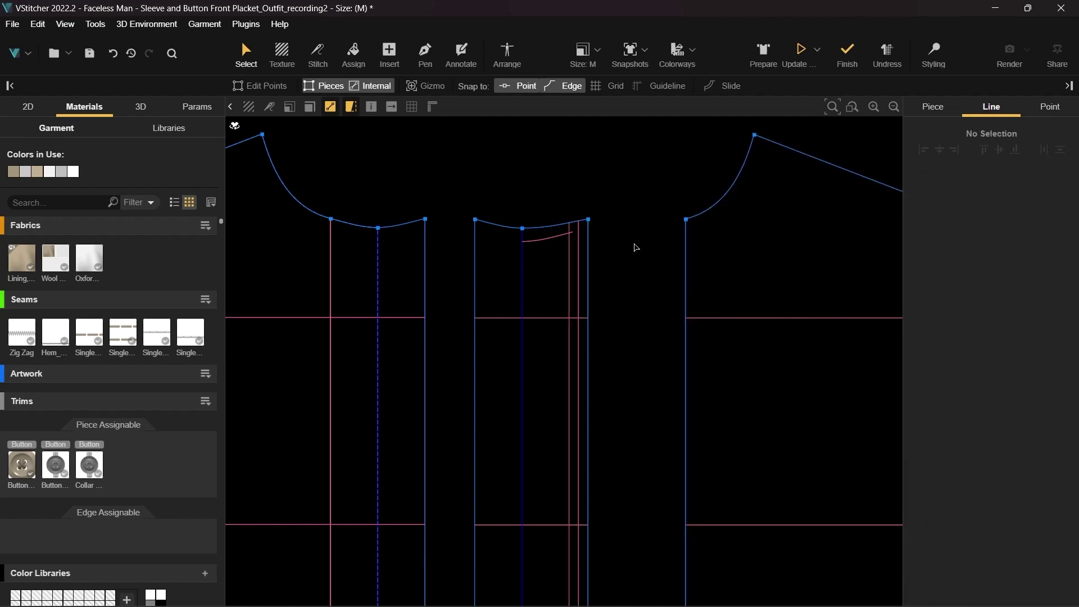
# Step: Show the 2D rulers and place a horizontal guideline level with the detached placket's upper corners
pyautogui.scroll(4, 532, 199)
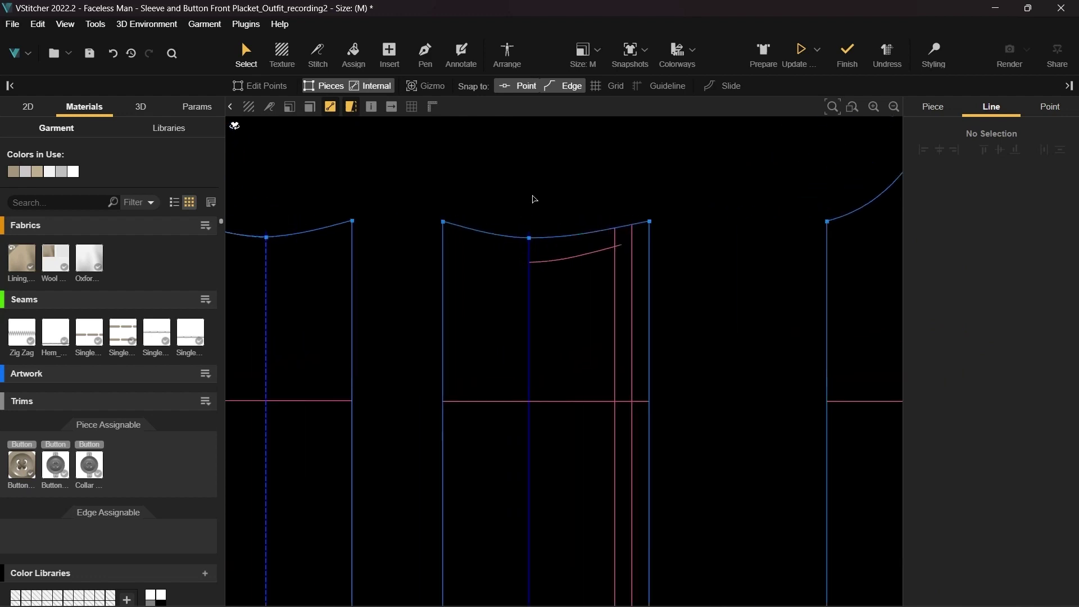
pyautogui.moveTo(530, 195); pyautogui.dragTo(544, 284, button='middle')
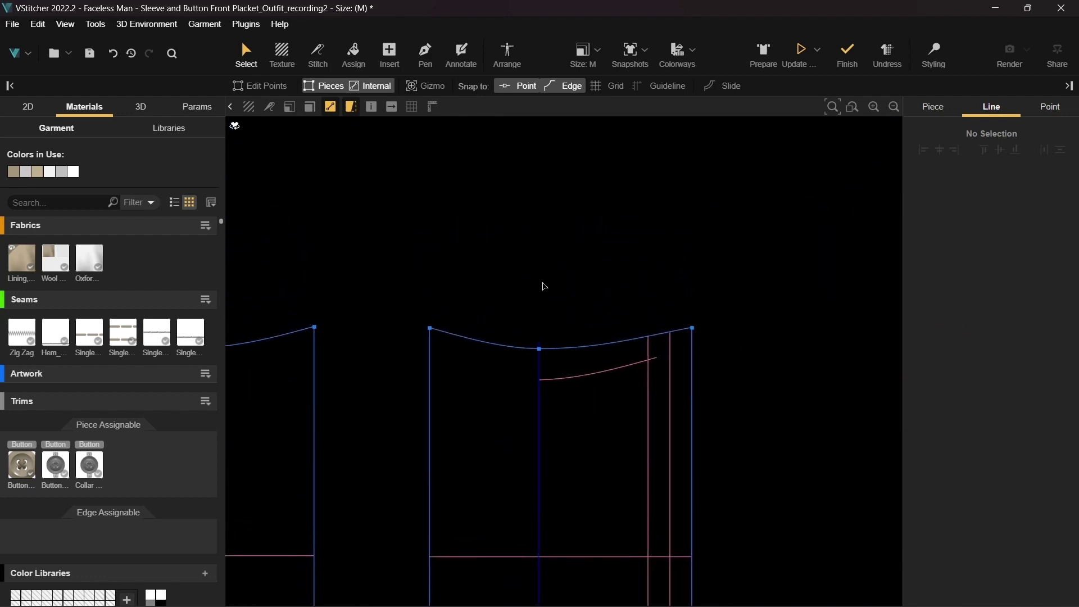
pyautogui.click(433, 106)
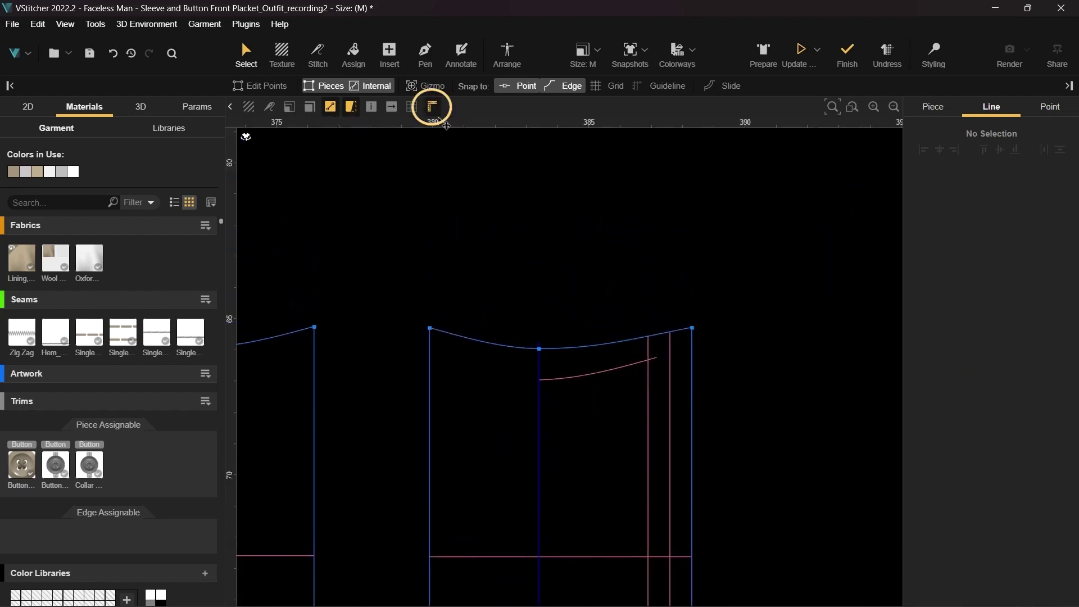
pyautogui.moveTo(436, 123); pyautogui.dragTo(452, 327)
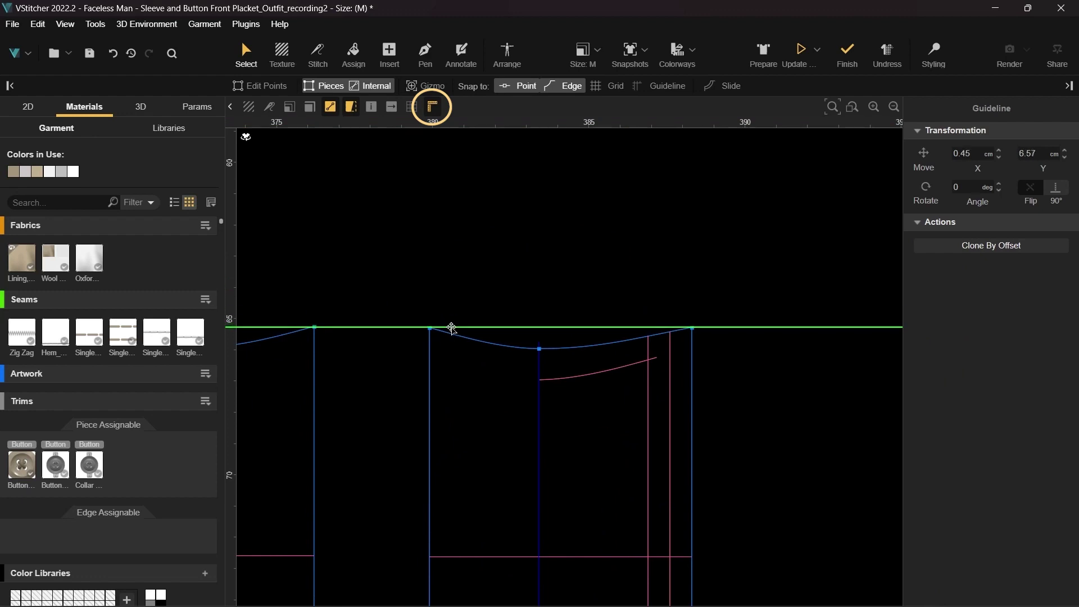
# Step: Move the cloned neckline curve up so it starts at the placket neckline's centre point
pyautogui.click(570, 380)
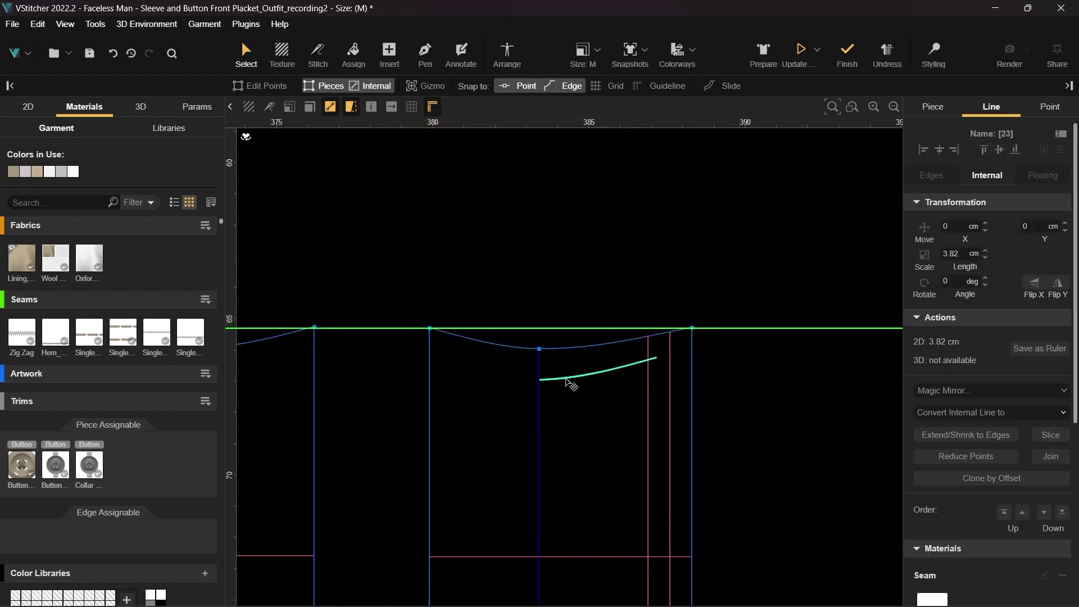
pyautogui.moveTo(570, 382); pyautogui.dragTo(571, 352)
pyautogui.click(619, 267)
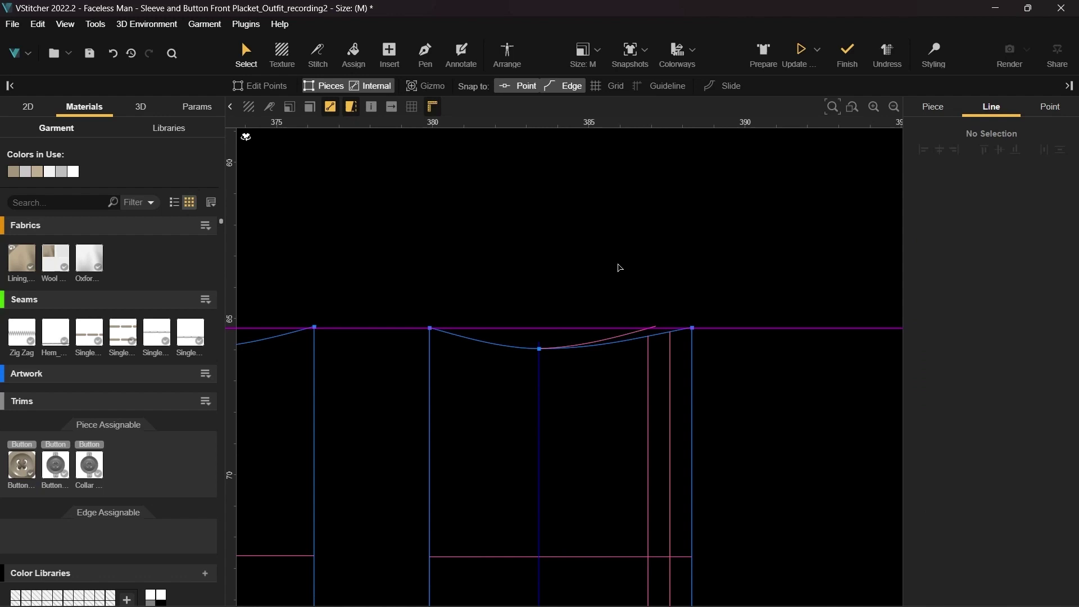
# Step: Add two points to the placket's neckline above its inner vertical lines and make them curved corner points
pyautogui.scroll(4, 652, 307)
pyautogui.press('p')
pyautogui.click(664, 371)
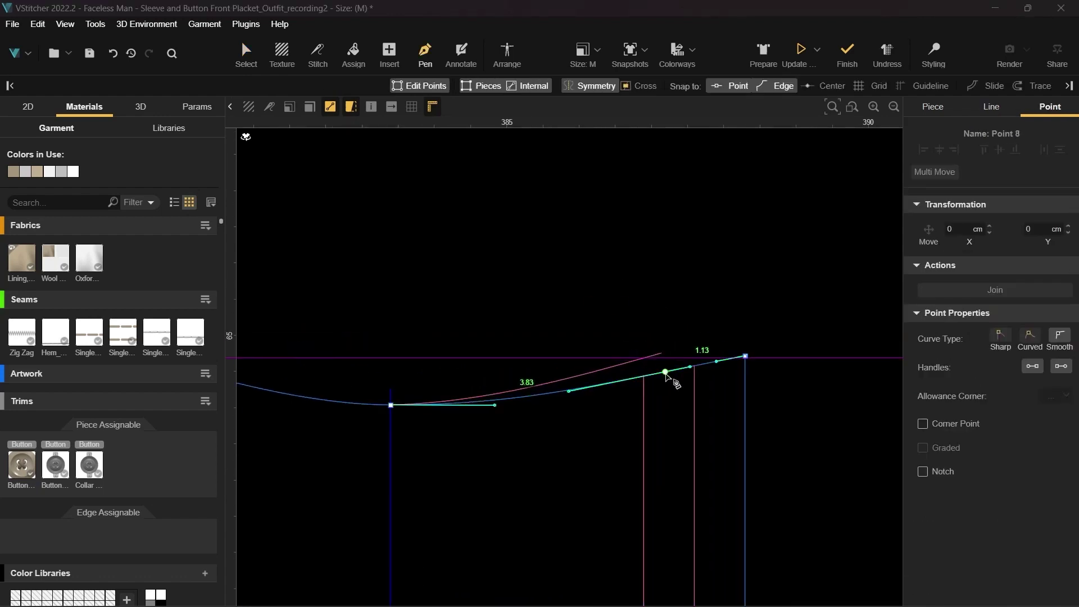
pyautogui.press('Return')
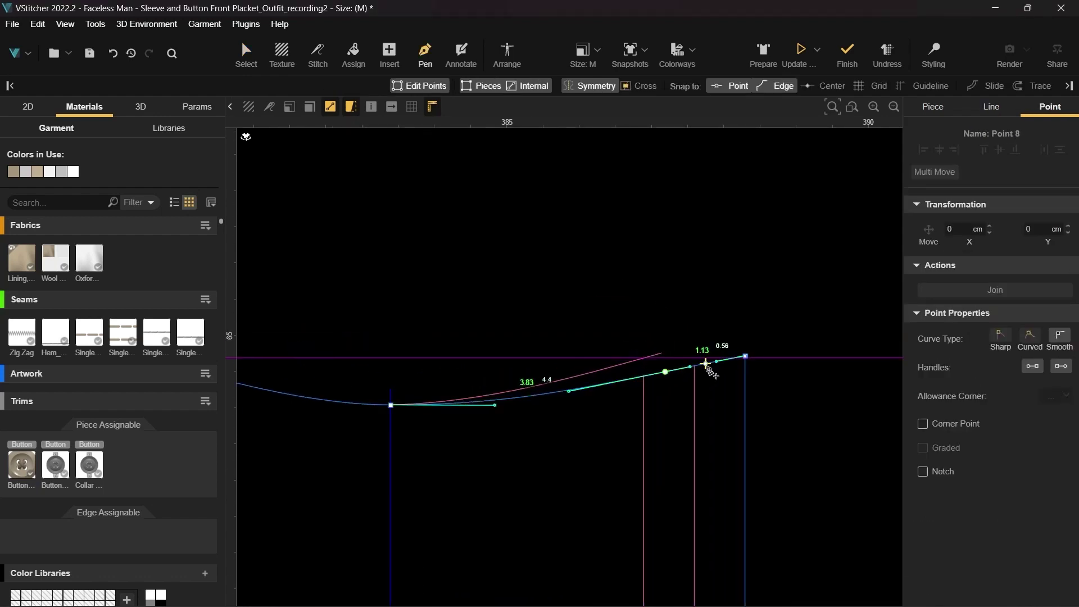
pyautogui.click(705, 364)
pyautogui.press('Return')
pyautogui.click(922, 424)
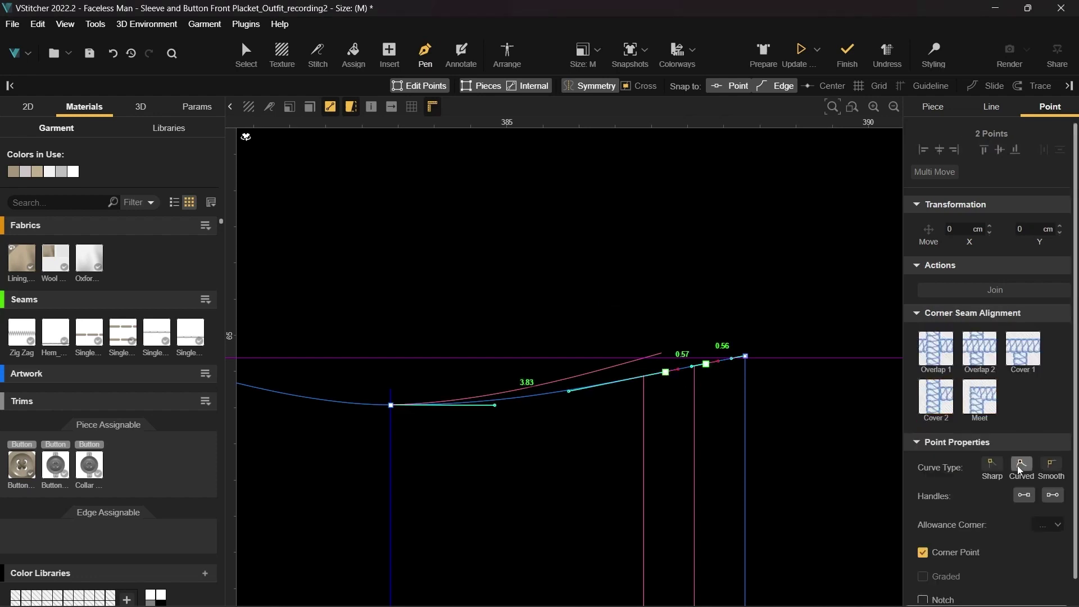
pyautogui.press('Escape')
# Step: Move the inner new neckline point about -0.28 cm in X and -0.19 cm in Y onto the guideline, and match the curve to the cloned neckline
pyautogui.click(706, 364)
pyautogui.moveTo(665, 371); pyautogui.dragTo(651, 360)
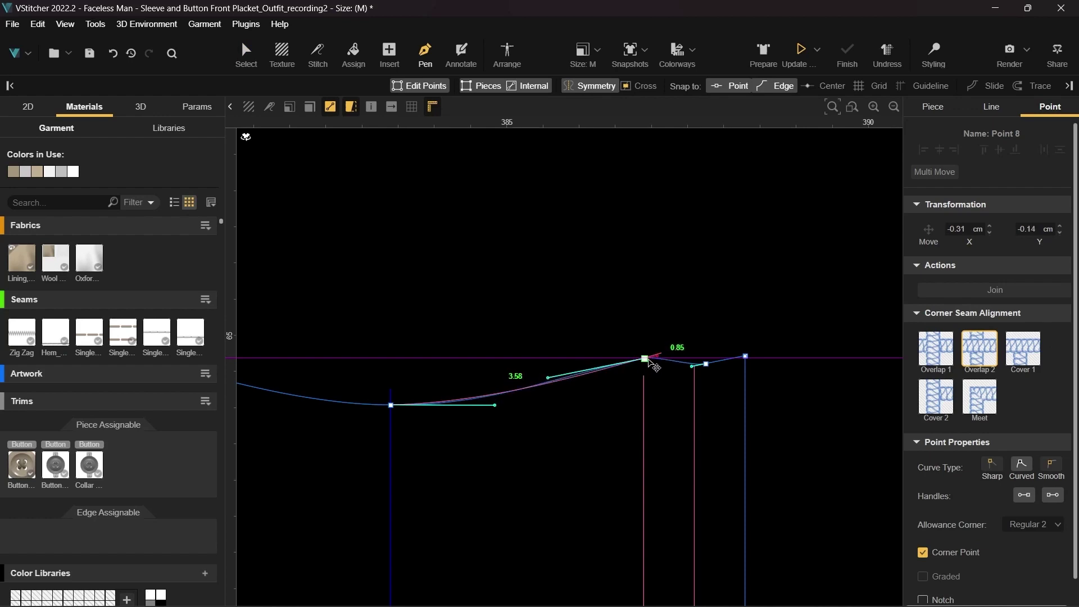
pyautogui.scroll(5, 674, 359)
pyautogui.scroll(-3, 609, 380)
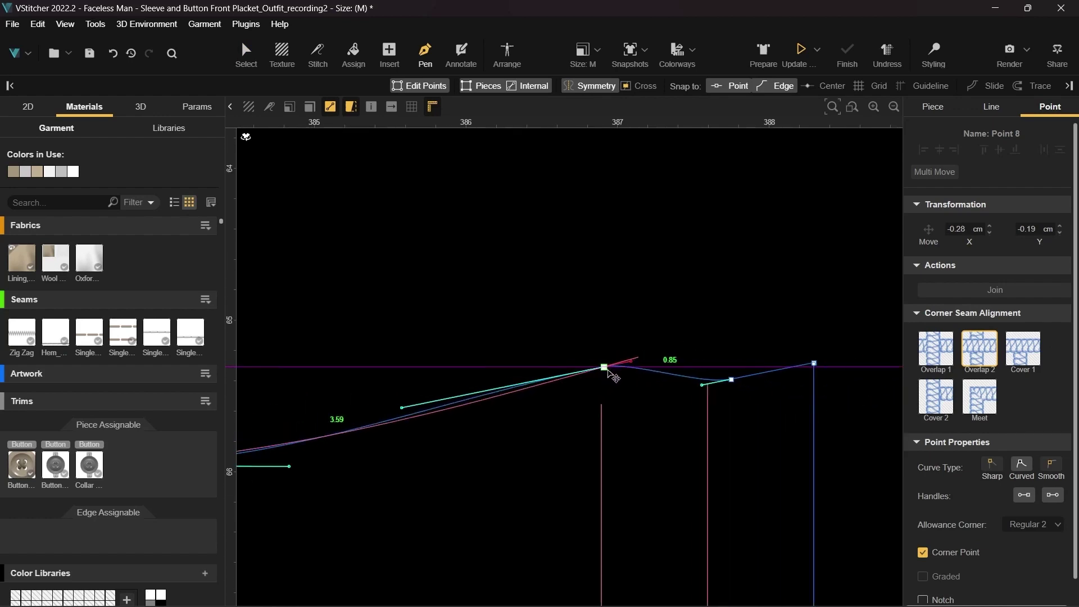
pyautogui.scroll(-1, 417, 402)
pyautogui.moveTo(424, 403); pyautogui.dragTo(469, 401)
pyautogui.moveTo(388, 444); pyautogui.dragTo(456, 435, button='middle')
pyautogui.scroll(-2, 458, 439)
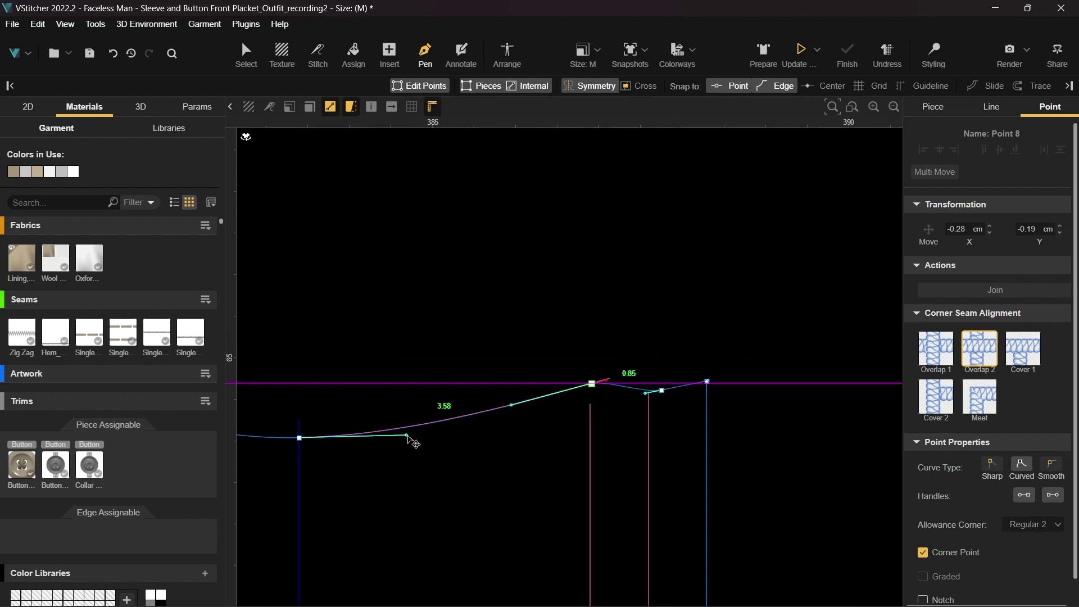
# Step: Move the outer new neckline point about -0.16 cm in X and -0.28 cm in Y, make it Sharp, and align the placket's corner with the guideline
pyautogui.scroll(3, 703, 377)
pyautogui.moveTo(630, 417); pyautogui.dragTo(620, 371)
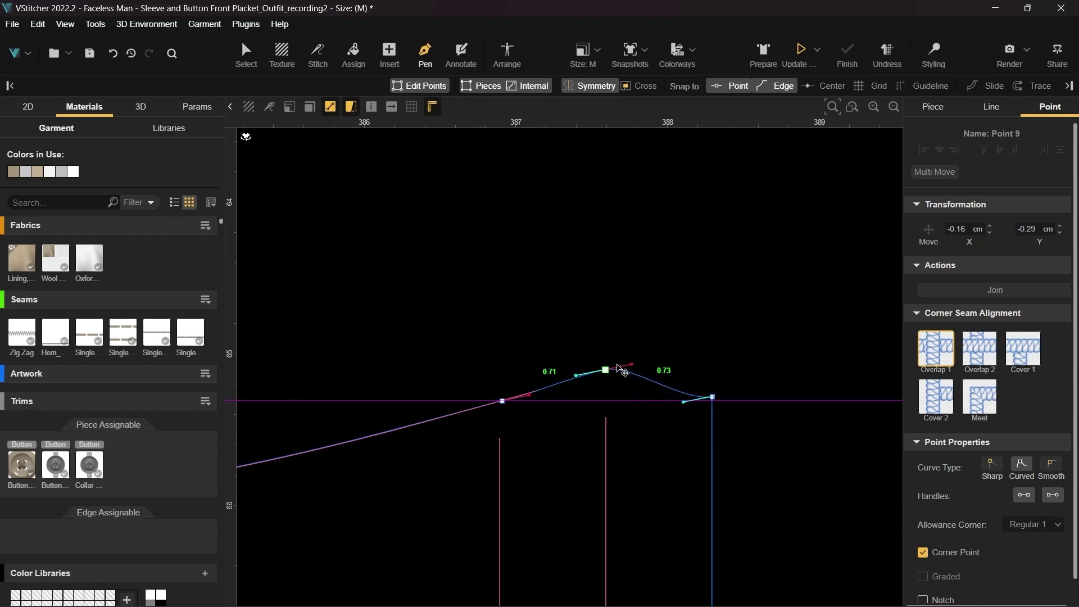
pyautogui.click(991, 464)
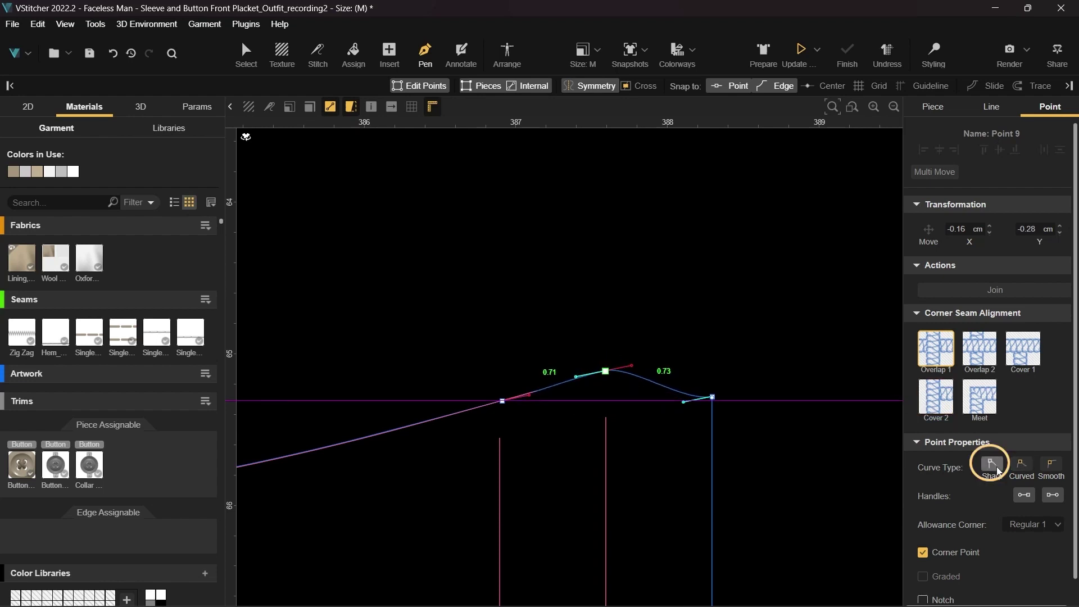
pyautogui.click(712, 398)
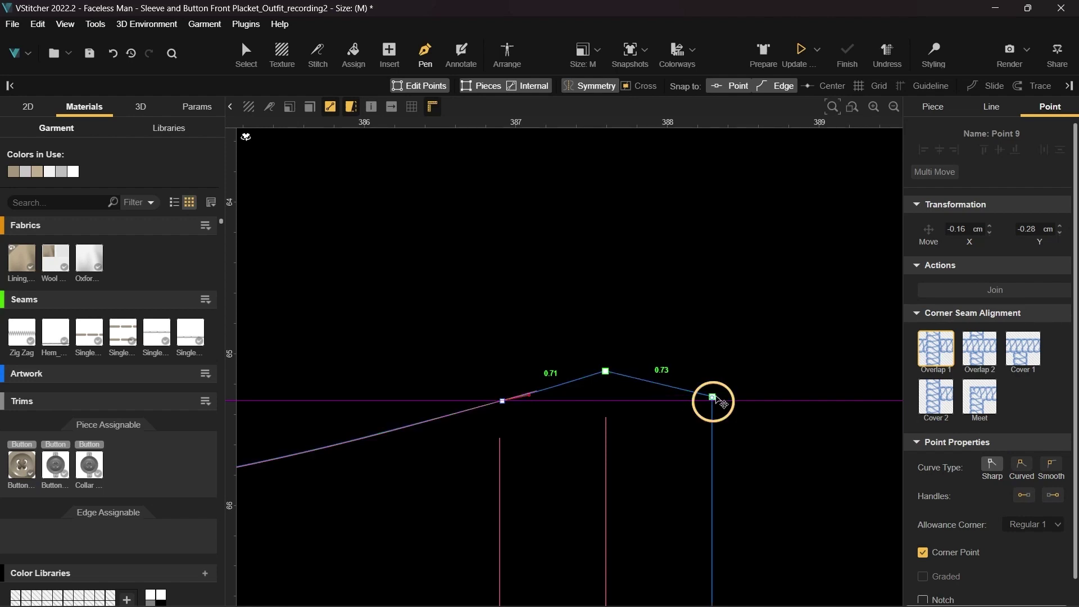
pyautogui.click(711, 398)
pyautogui.press('Delete')
pyautogui.moveTo(711, 398); pyautogui.dragTo(714, 409)
pyautogui.click(727, 363)
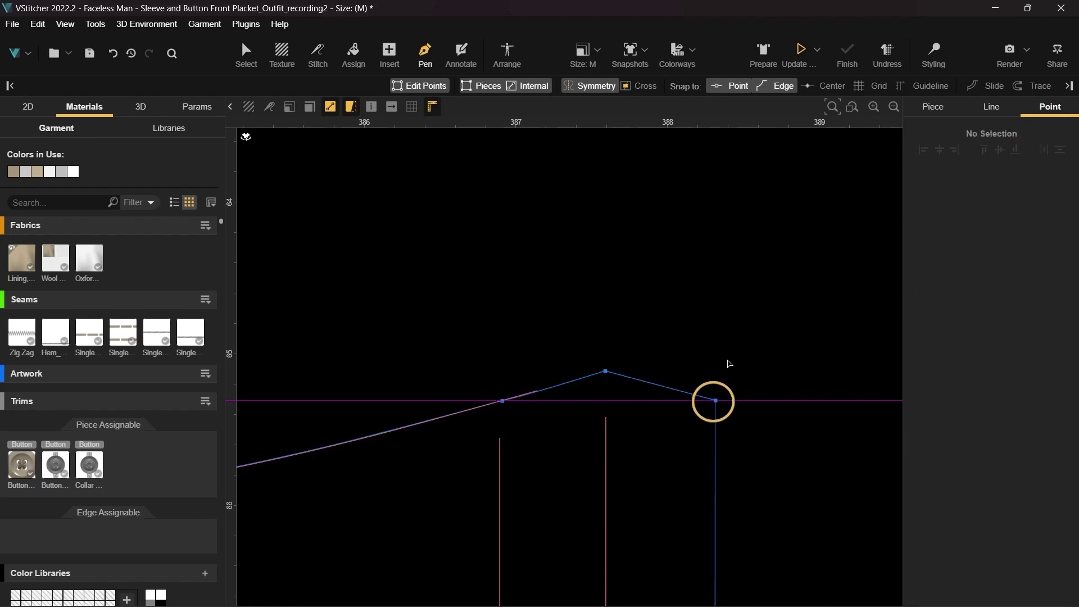
# Step: Delete the cloned neckline curve and the horizontal guideline
pyautogui.click(604, 433)
pyautogui.click(577, 400)
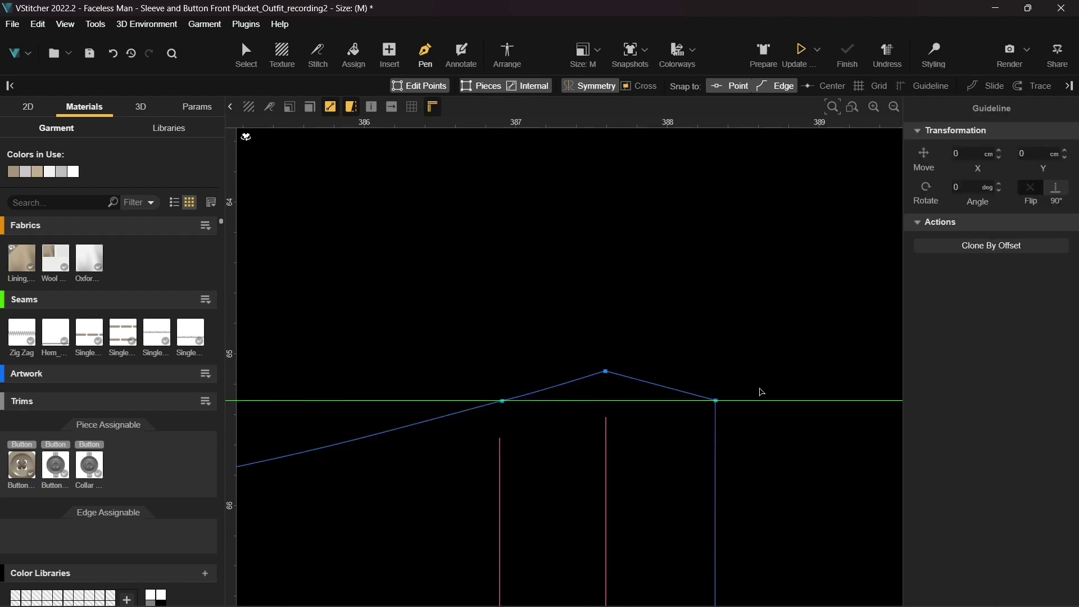
pyautogui.press('Delete')
# Step: Extend the placket's two inner vertical lines to the reshaped neckline edge
pyautogui.click(613, 453)
pyautogui.scroll(-3, 599, 466)
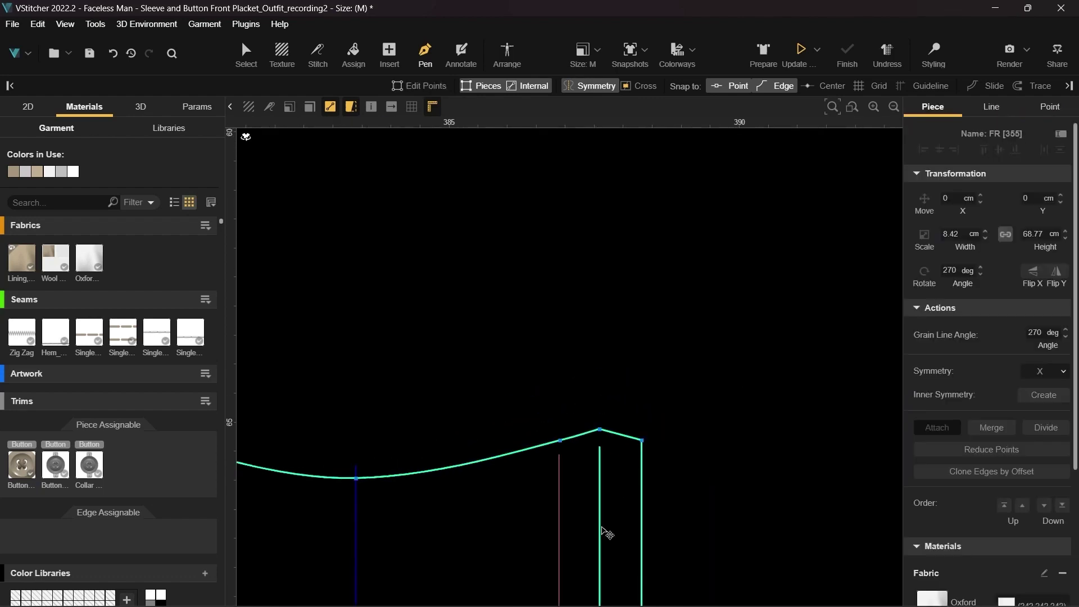
pyautogui.click(601, 532)
pyautogui.keyDown('shift'); pyautogui.click(559, 530); pyautogui.keyUp('shift')
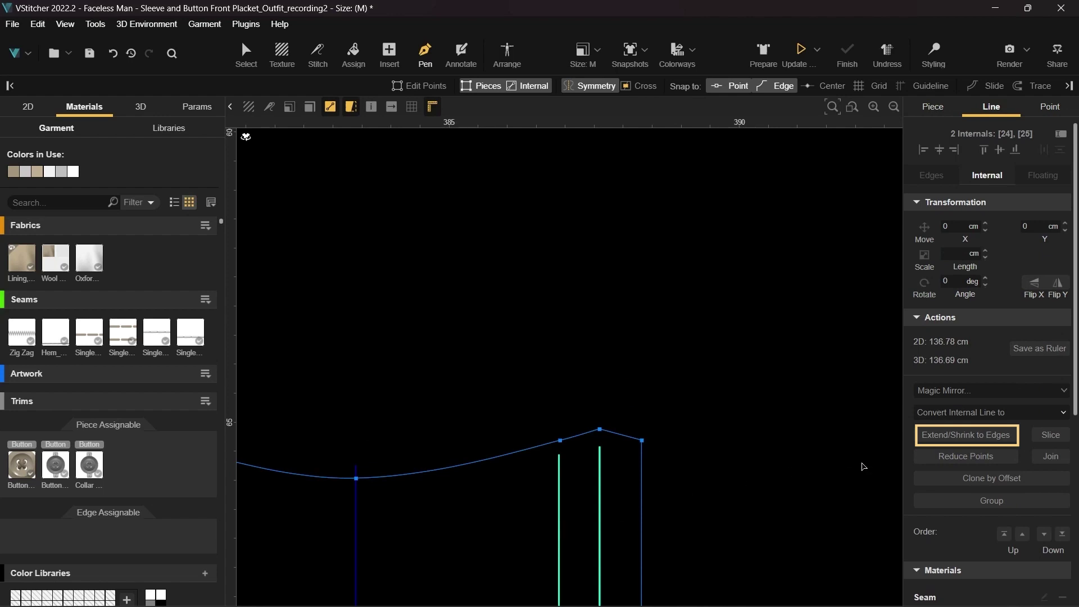
pyautogui.click(967, 435)
pyautogui.click(636, 377)
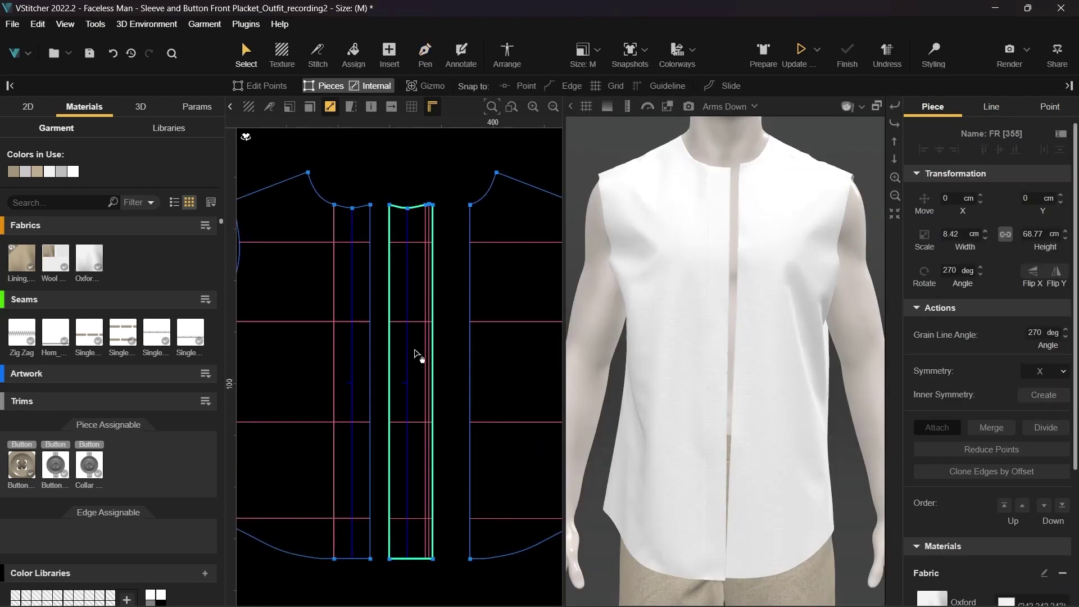
# Step: Enable the detached placket for use in 3D and dress the garment
pyautogui.scroll(-3, 947, 497)
pyautogui.click(947, 498)
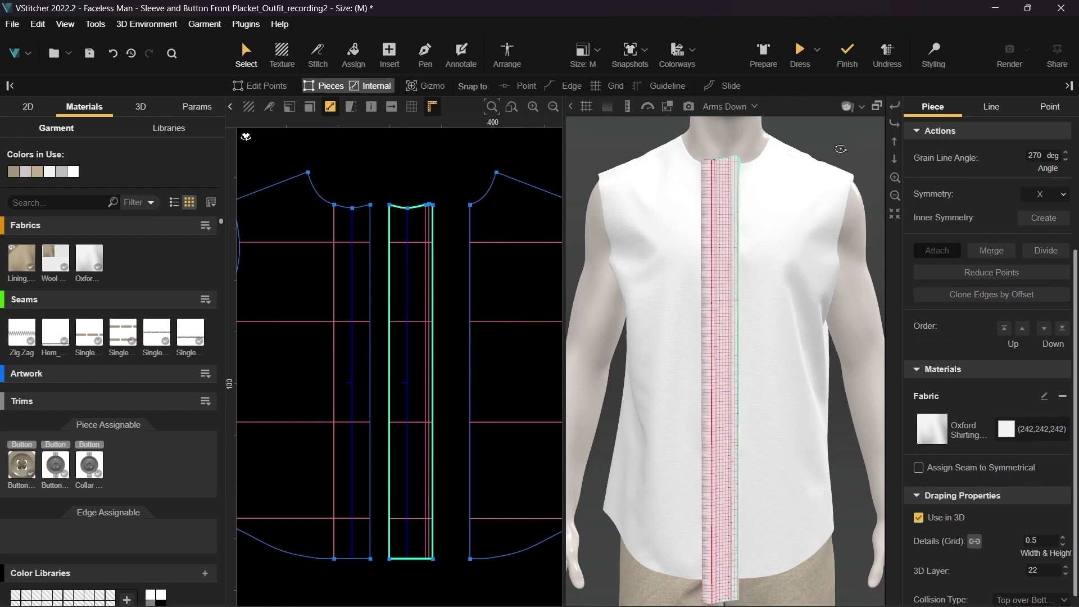
pyautogui.press('space')
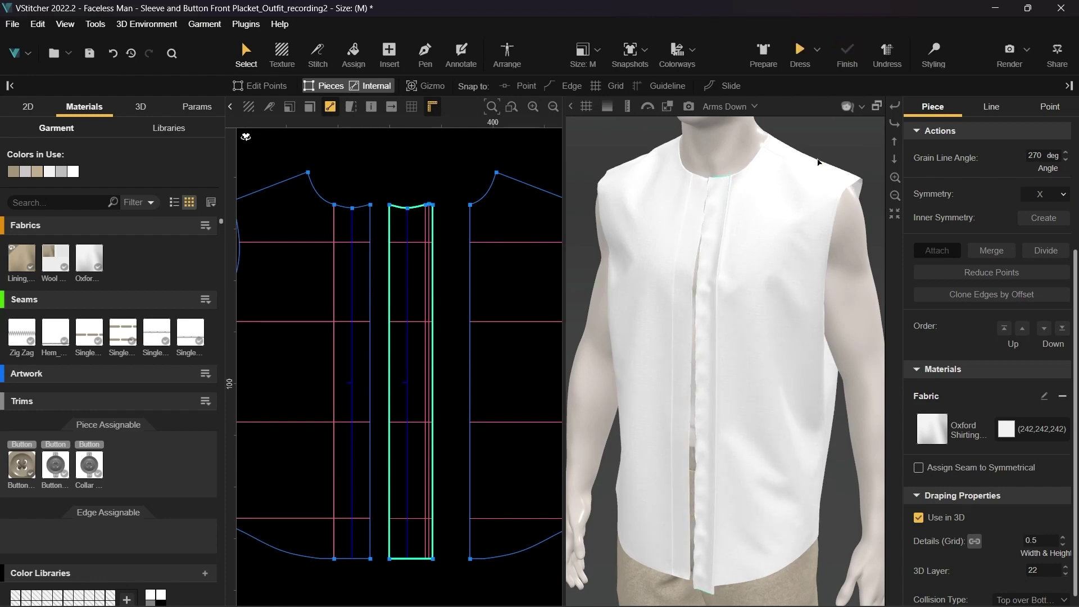
# Step: Stitch the detached placket's innermost added vertical line to its outer vertical edge
pyautogui.press('s')
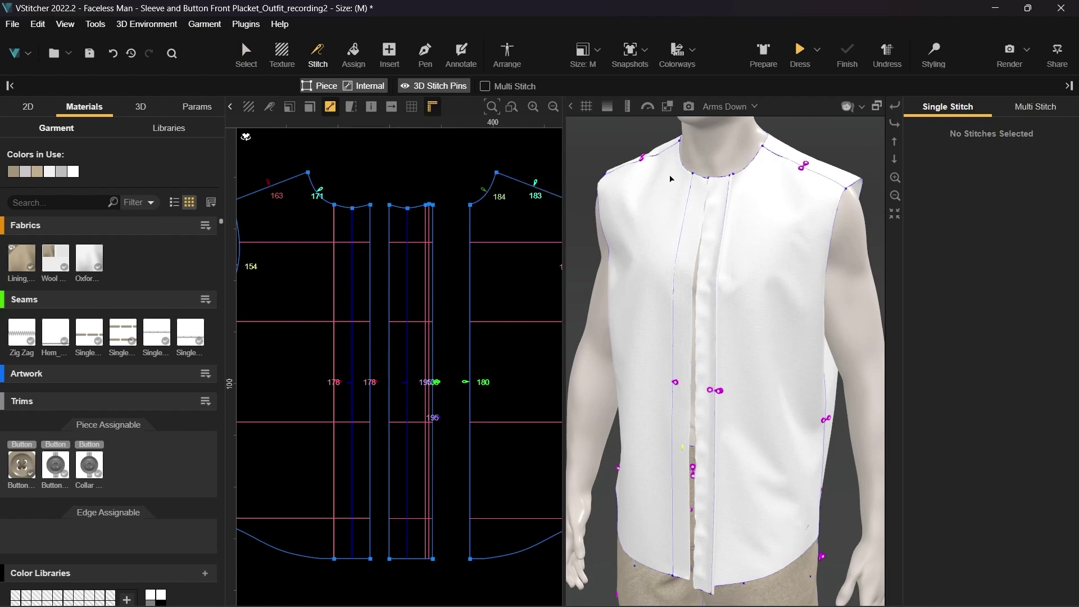
pyautogui.click(387, 274)
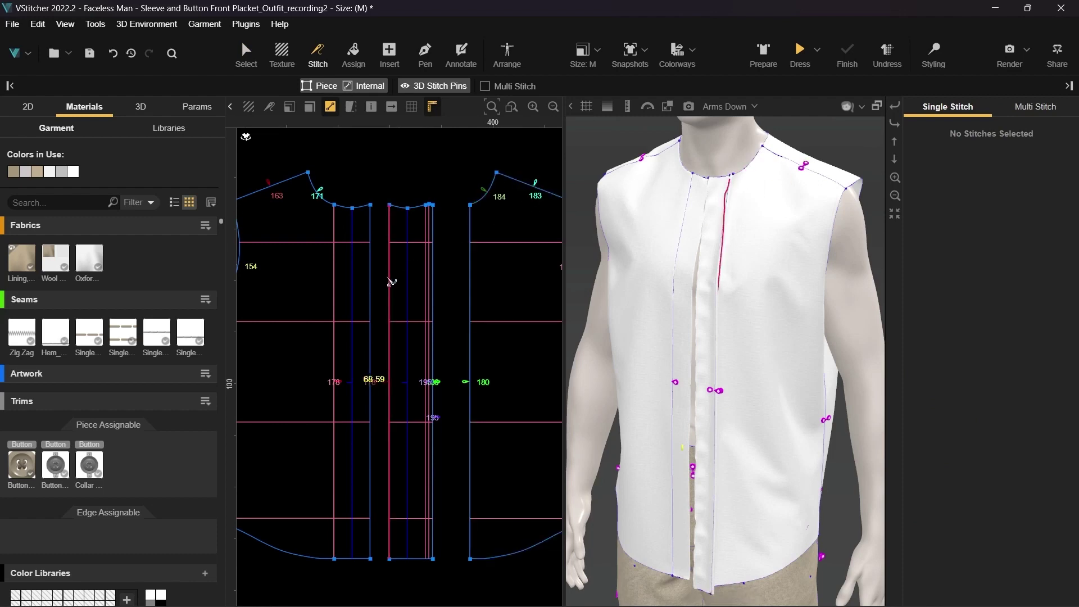
pyautogui.click(442, 282)
pyautogui.moveTo(438, 277); pyautogui.dragTo(424, 297, button='middle')
pyautogui.click(412, 318)
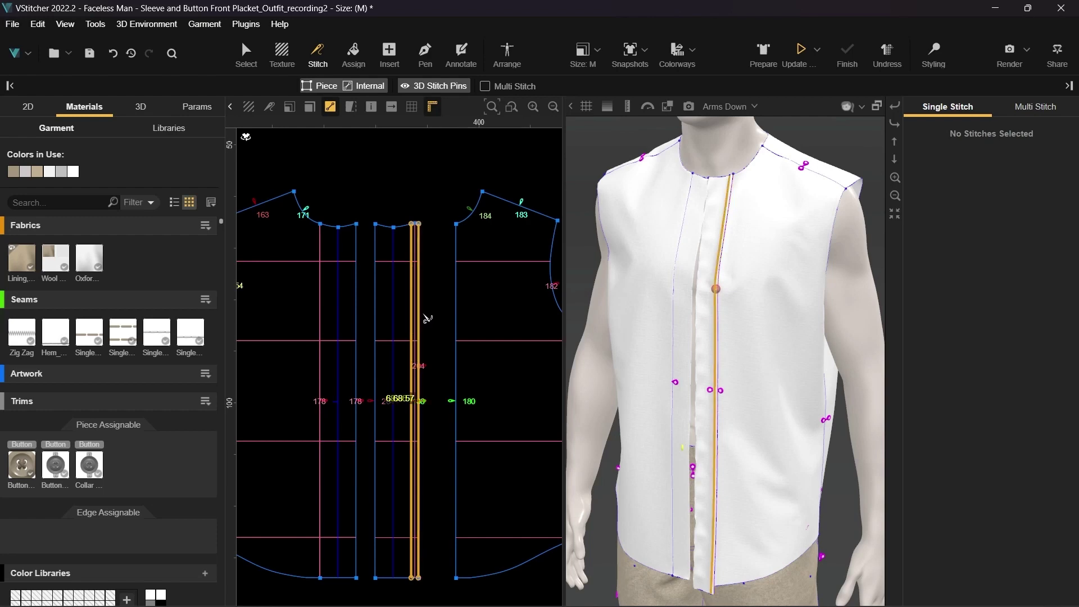
pyautogui.click(424, 314)
pyautogui.click(429, 285)
pyautogui.press('Escape')
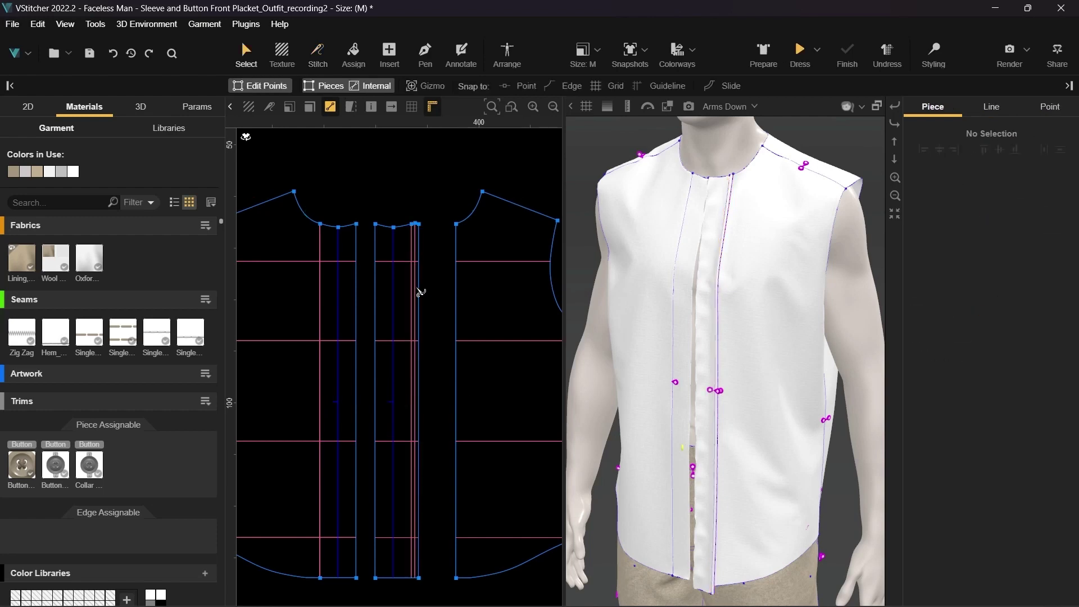
# Step: Iron the placket's middle fold line at a 90 degree angle and update the dressed garment
pyautogui.click(416, 292)
pyautogui.scroll(-1, 952, 441)
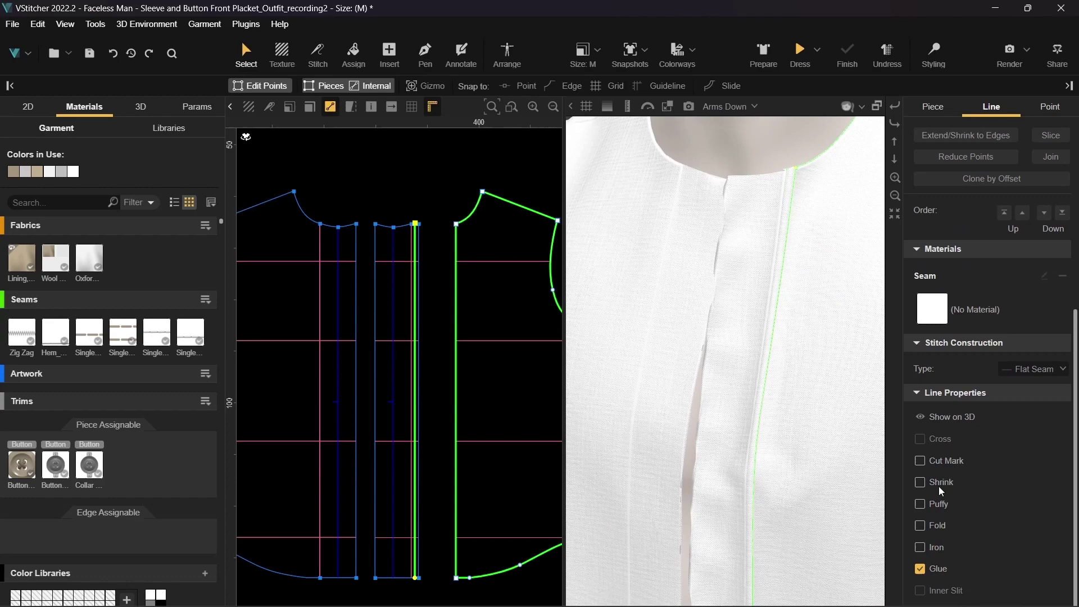
pyautogui.click(920, 547)
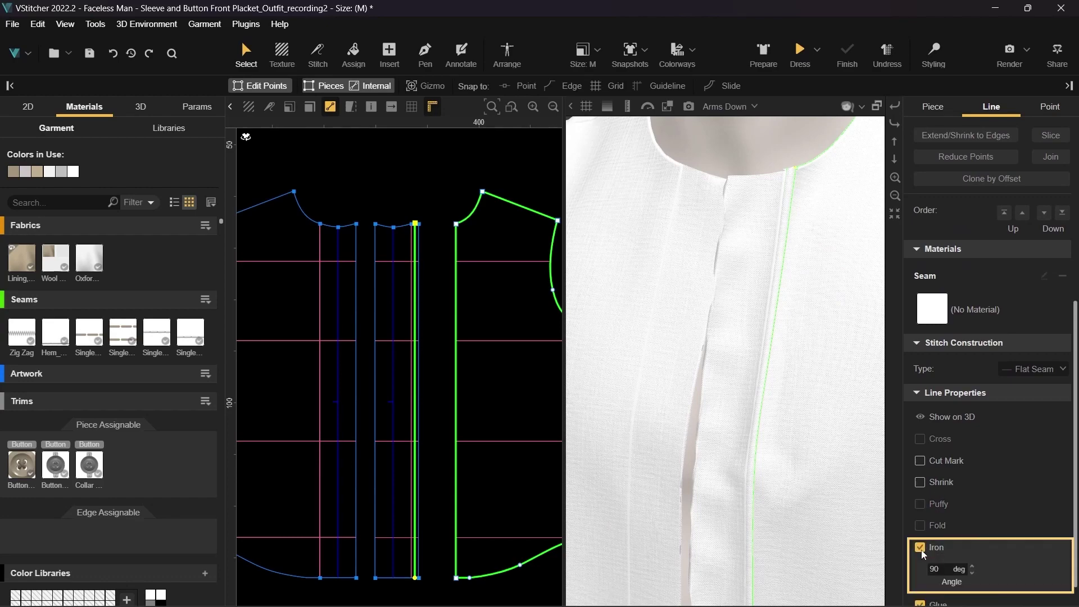
pyautogui.scroll(3, 967, 528)
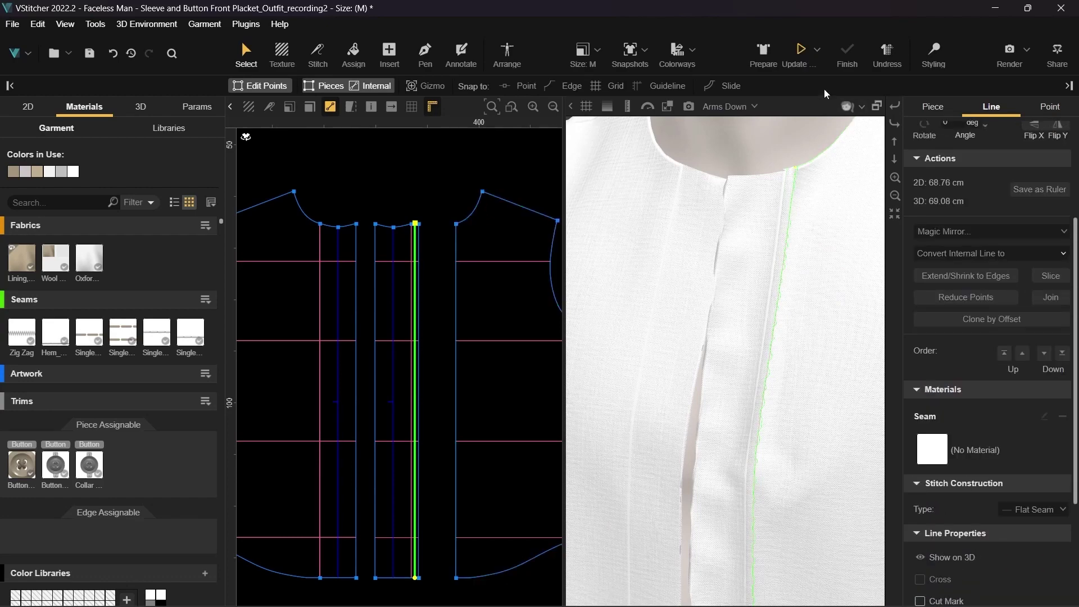
pyautogui.click(797, 52)
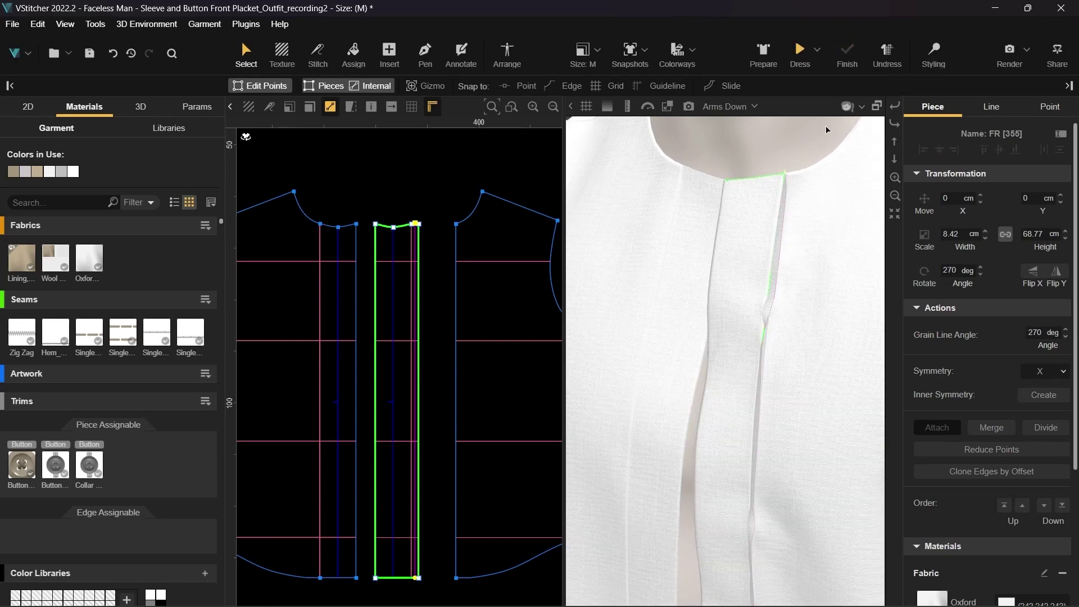
# Step: Pinch and pull the seam beside the placket fold outward with 3D Styling at a 1 cm radius, and update the drape
pyautogui.rightClick(764, 344)
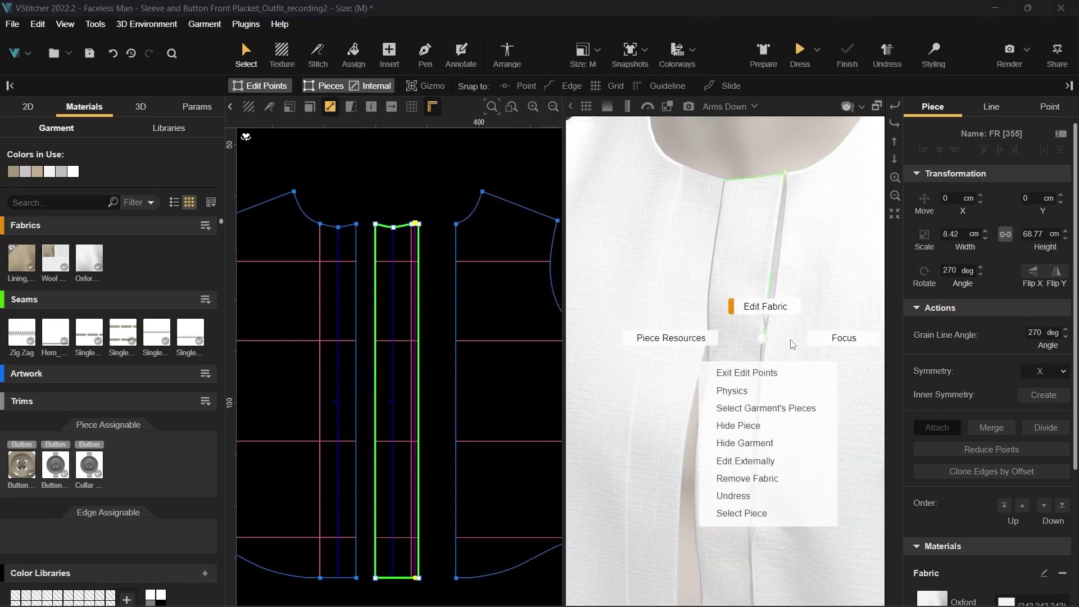
pyautogui.click(837, 338)
pyautogui.keyDown('alt'); pyautogui.moveTo(746, 352); pyautogui.dragTo(743, 323); pyautogui.keyUp('alt')
pyautogui.scroll(2, 693, 350)
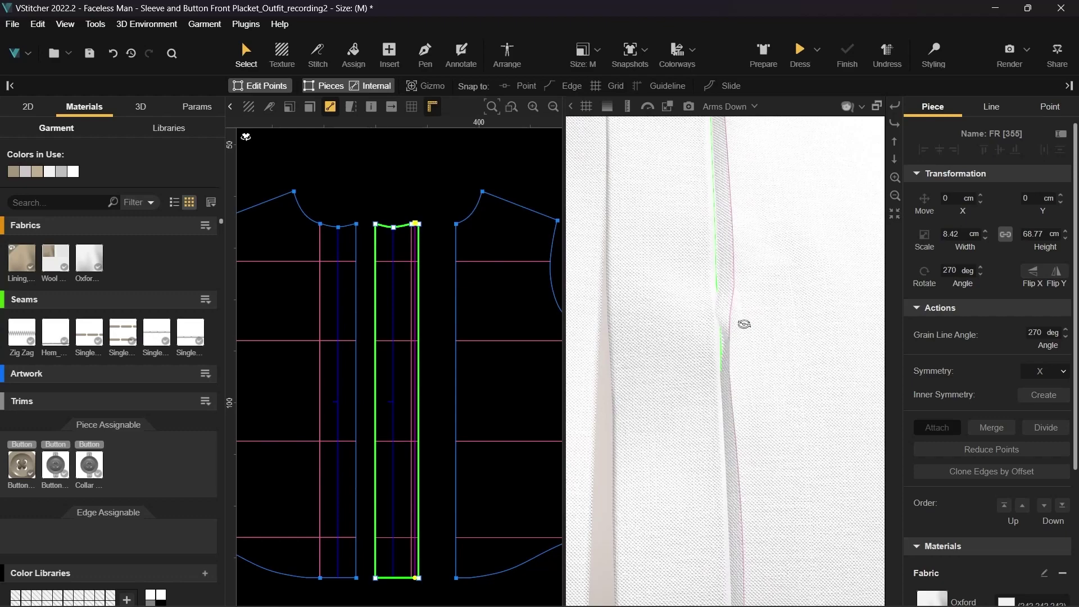
pyautogui.scroll(-1, 744, 330)
pyautogui.click(933, 55)
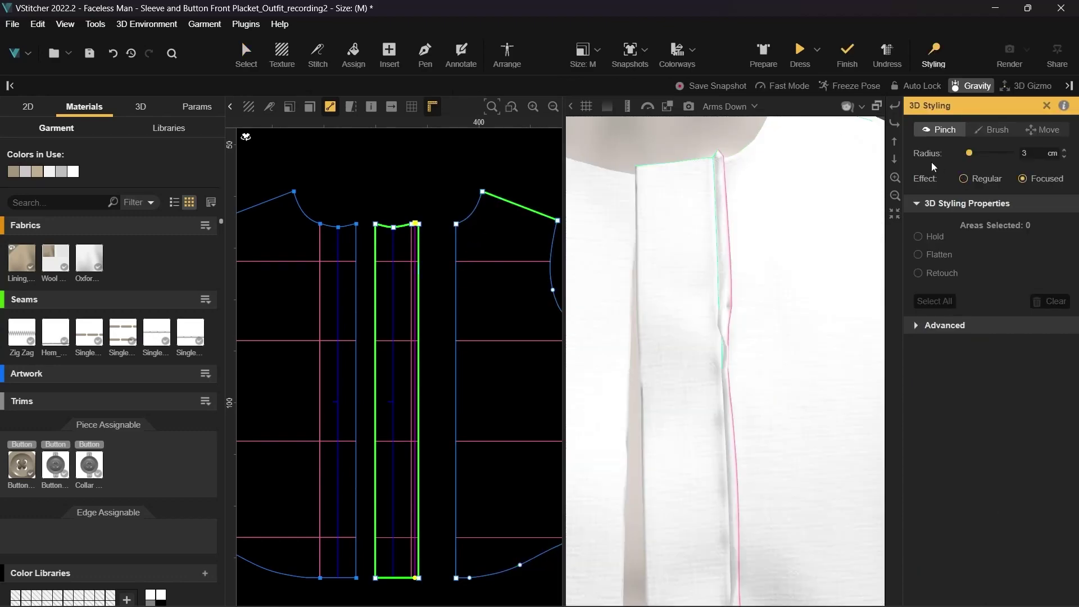
pyautogui.moveTo(968, 154); pyautogui.dragTo(963, 153)
pyautogui.moveTo(729, 328); pyautogui.dragTo(752, 324)
pyautogui.moveTo(733, 400); pyautogui.dragTo(744, 406)
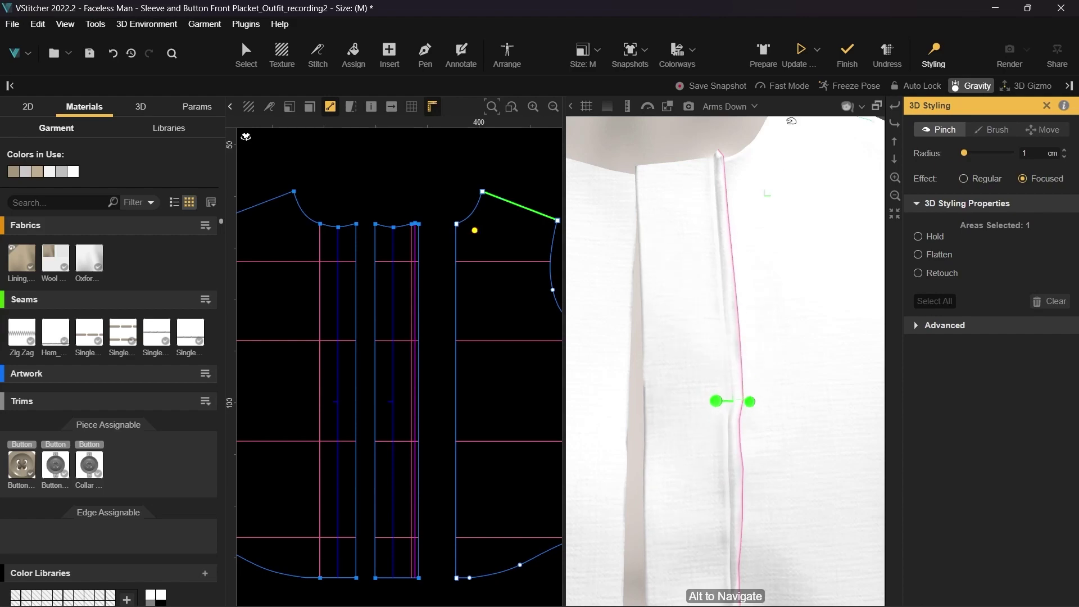
pyautogui.click(800, 54)
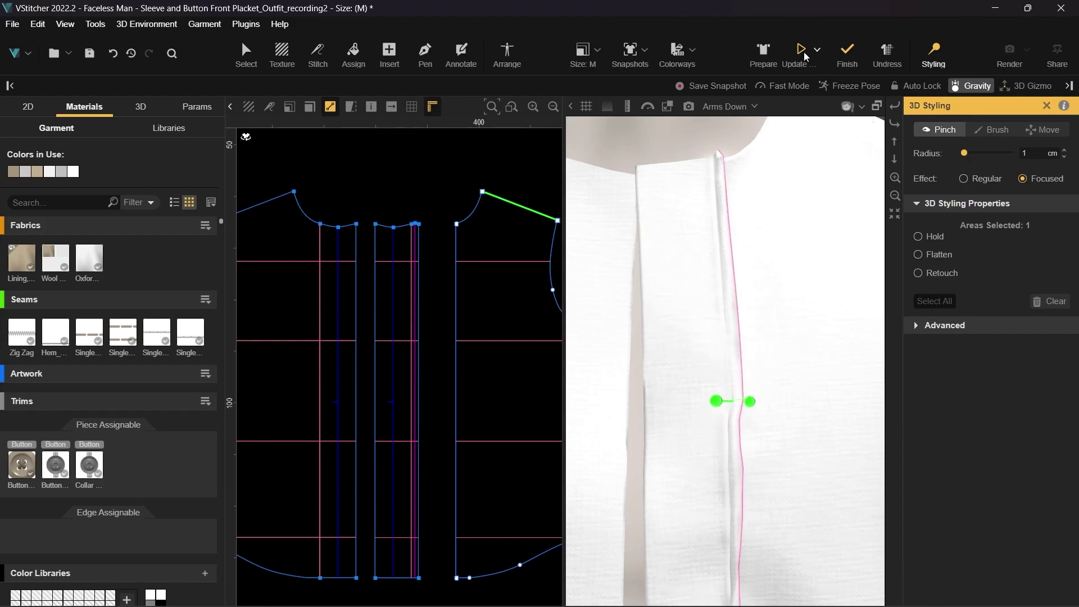
# Step: Finish the current 3D drape and leave 3D Styling
pyautogui.click(842, 49)
pyautogui.moveTo(768, 272)
pyautogui.mouseDown(button='right')
pyautogui.moveTo(812, 264)
pyautogui.moveTo(716, 271)
pyautogui.moveTo(766, 272)
pyautogui.mouseUp(button='right')
pyautogui.moveTo(766, 271); pyautogui.dragTo(774, 273)
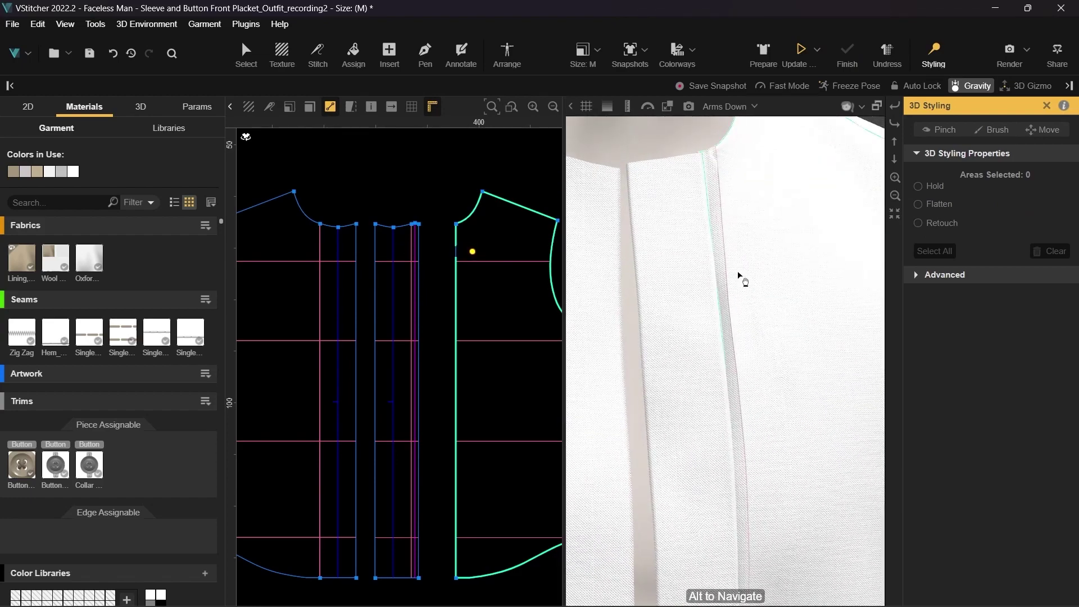
pyautogui.press('Escape')
# Step: Clone the detached placket's middle fold line once by offset with an X spacing of 0.7 cm
pyautogui.click(396, 275)
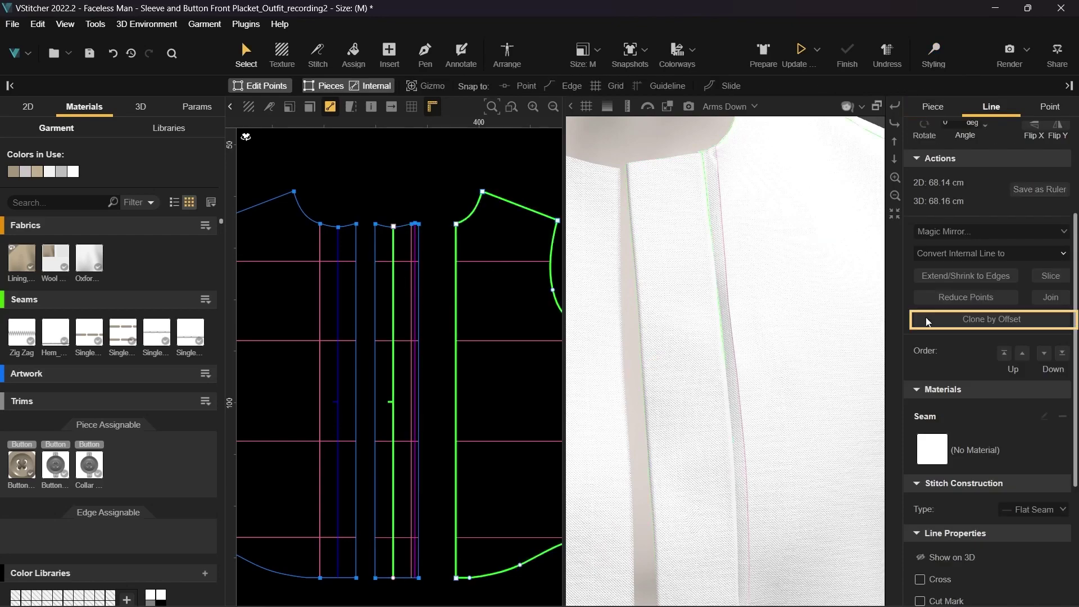
pyautogui.click(991, 319)
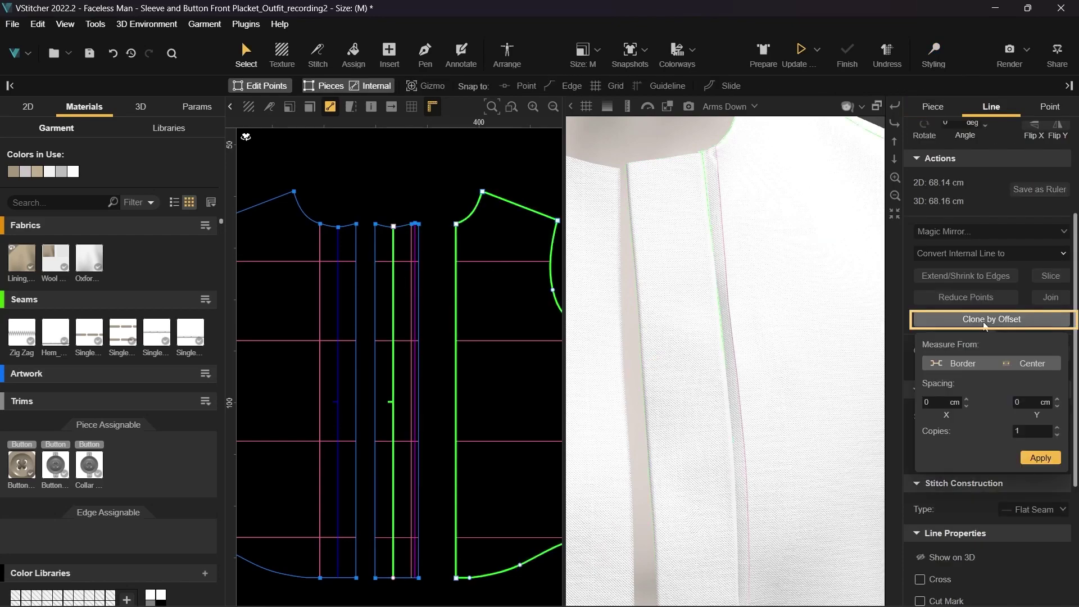
pyautogui.click(944, 402)
pyautogui.write('0.7')
pyautogui.click(1041, 458)
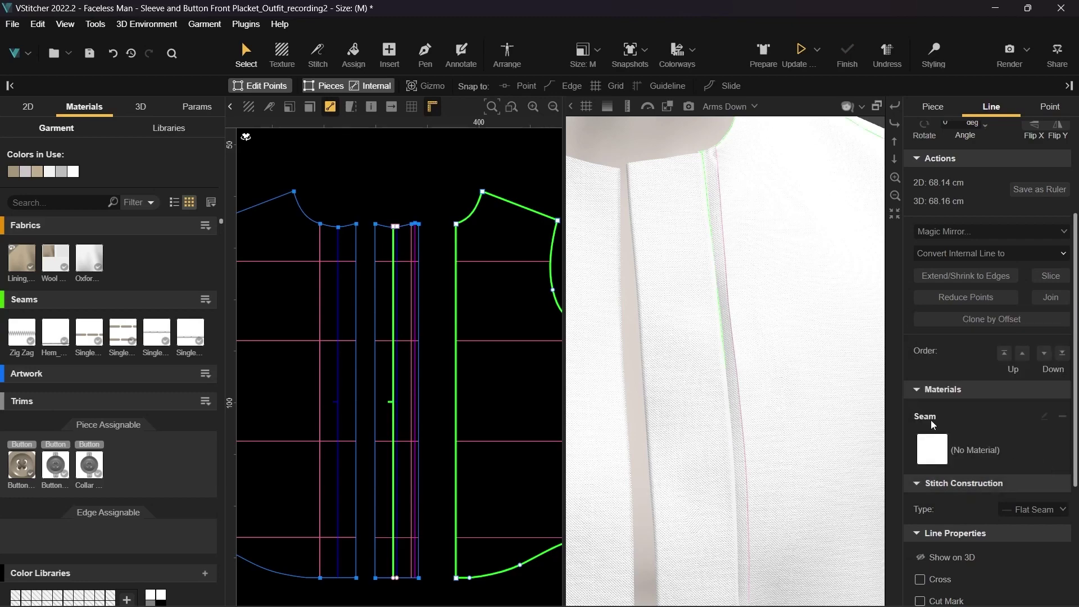
# Step: Turn off Fold on the cloned line of the detached placket
pyautogui.click(442, 160)
pyautogui.click(397, 248)
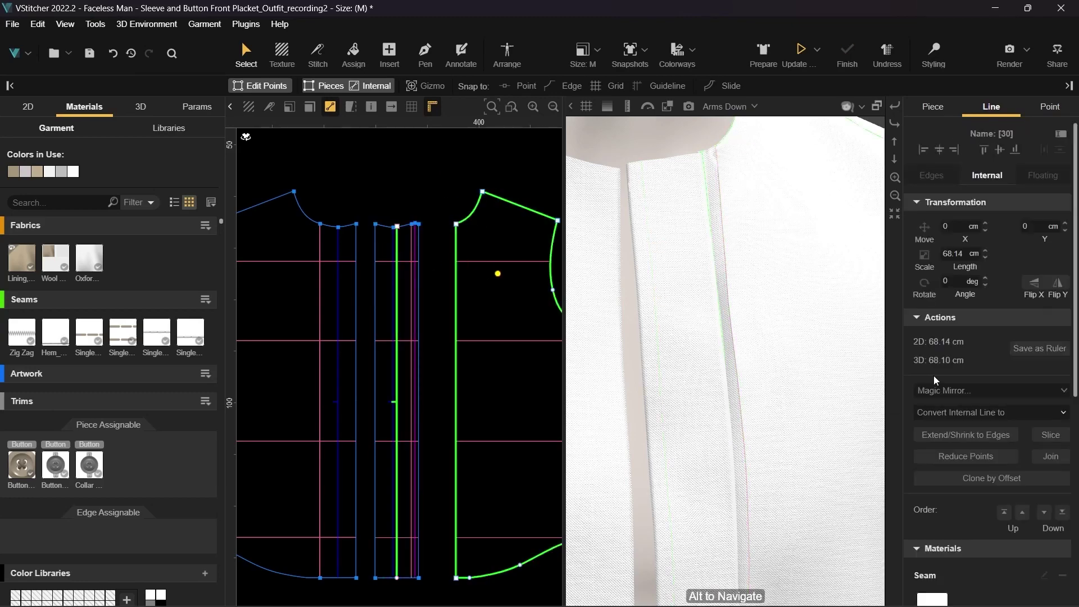
pyautogui.scroll(-2, 997, 419)
pyautogui.scroll(-2, 996, 419)
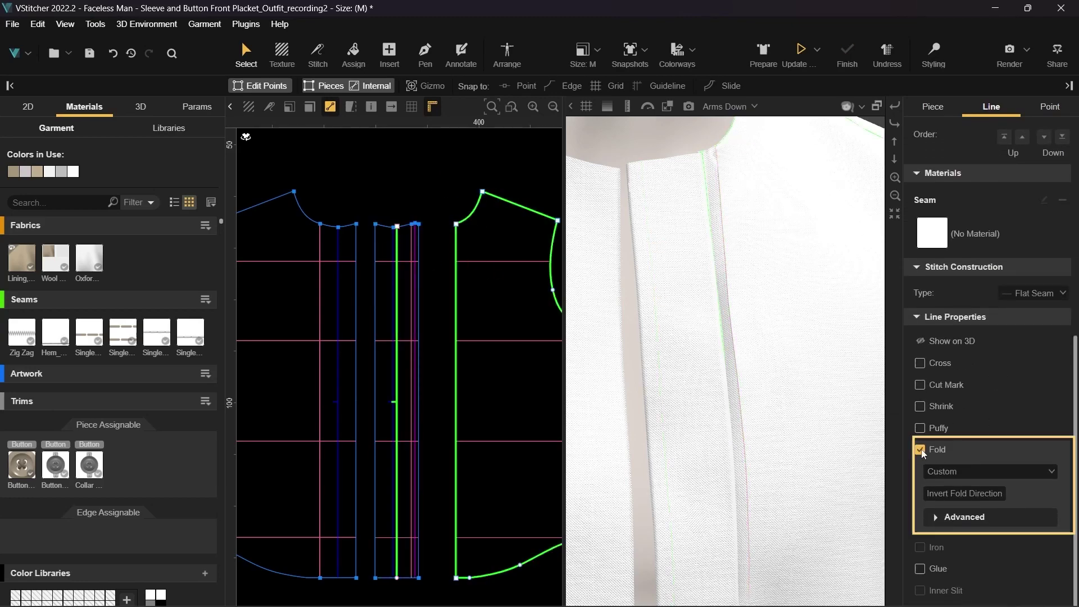
pyautogui.click(919, 450)
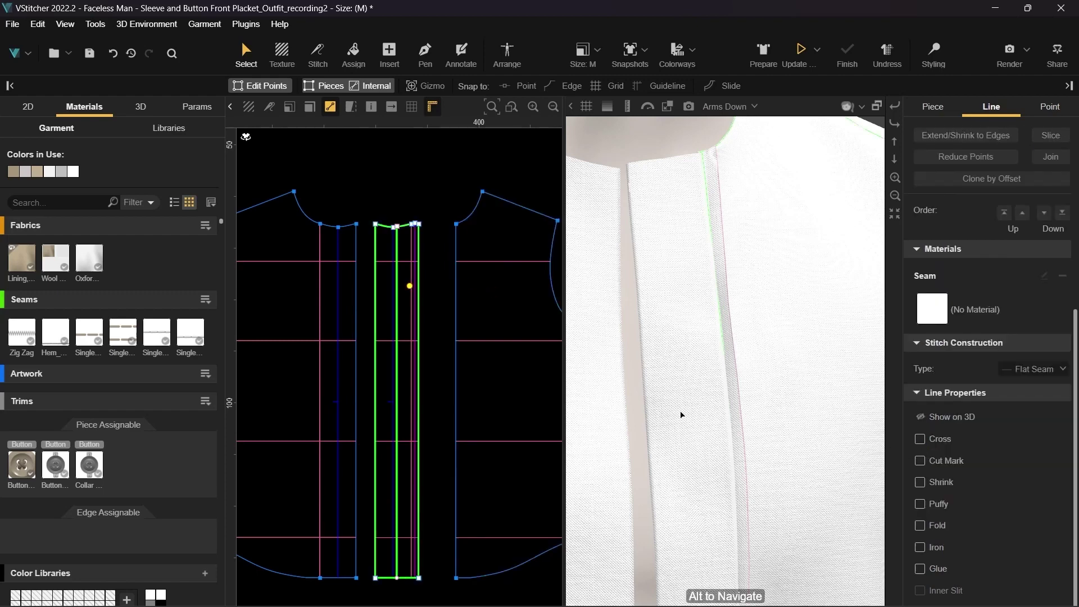
# Step: Set the cloned line and the placket's innermost added line to Open Seam construction with a depth of 0.05 cm
pyautogui.click(413, 386)
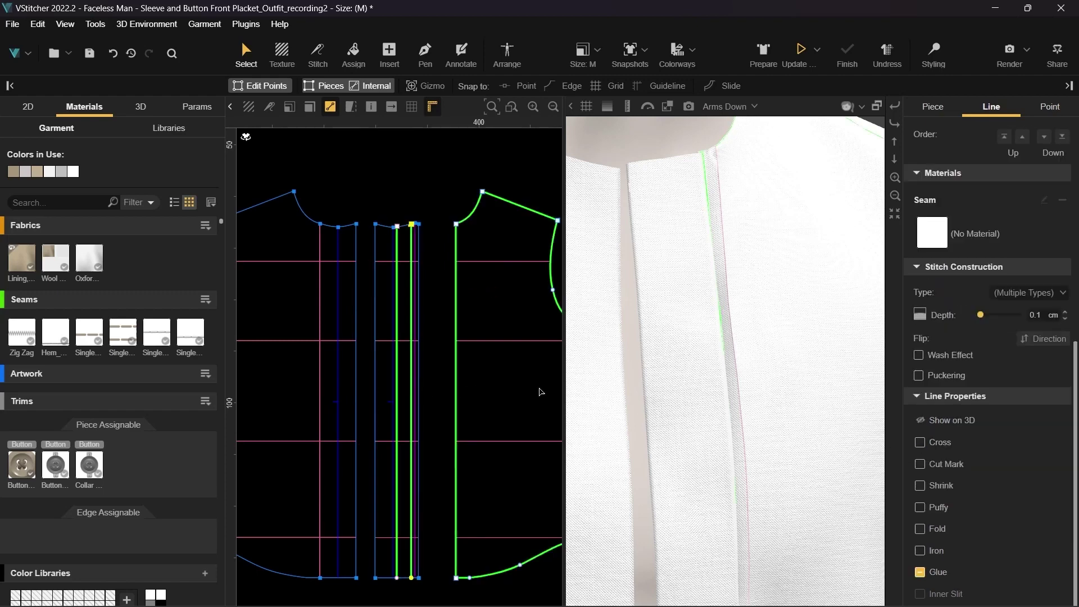
pyautogui.click(1031, 293)
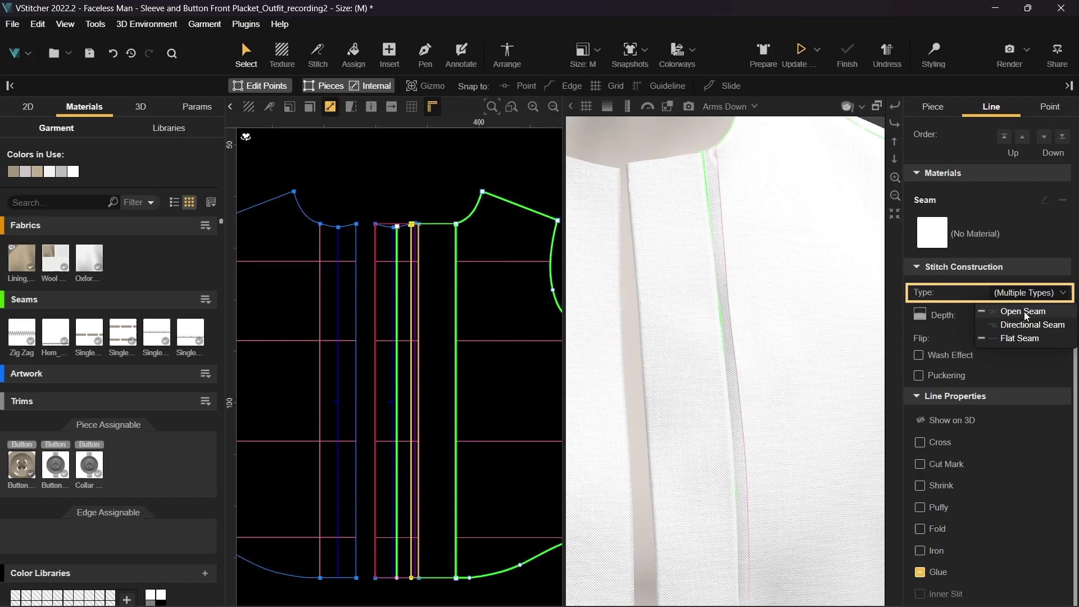
pyautogui.click(1024, 312)
pyautogui.click(1048, 329)
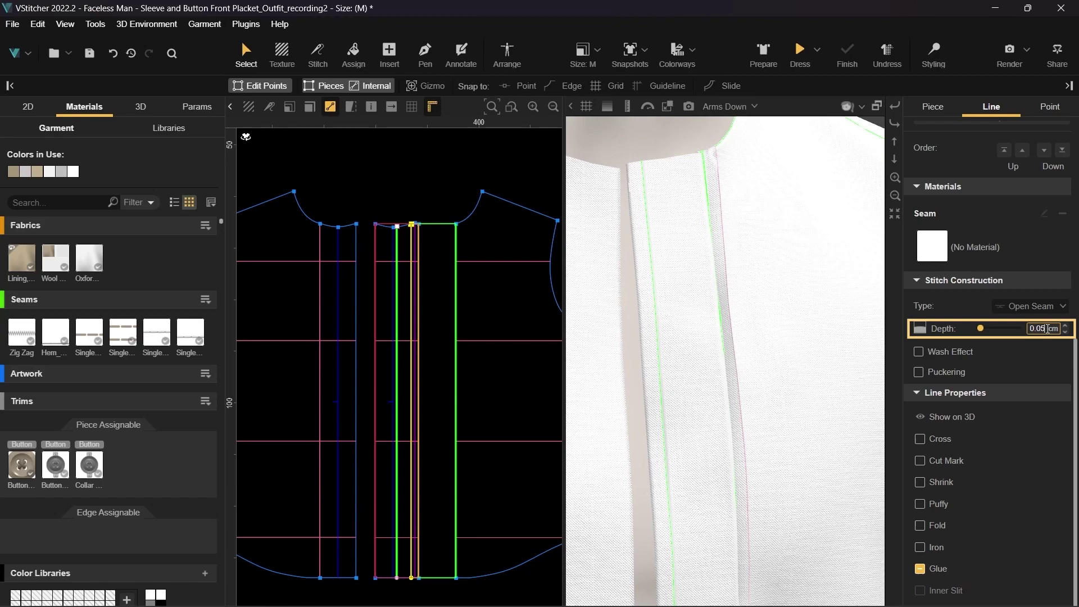
pyautogui.write('0.05')
pyautogui.press('Return')
# Step: Assign the Single Needle chain seam material to the cloned line and the placket's innermost added line
pyautogui.moveTo(186, 344)
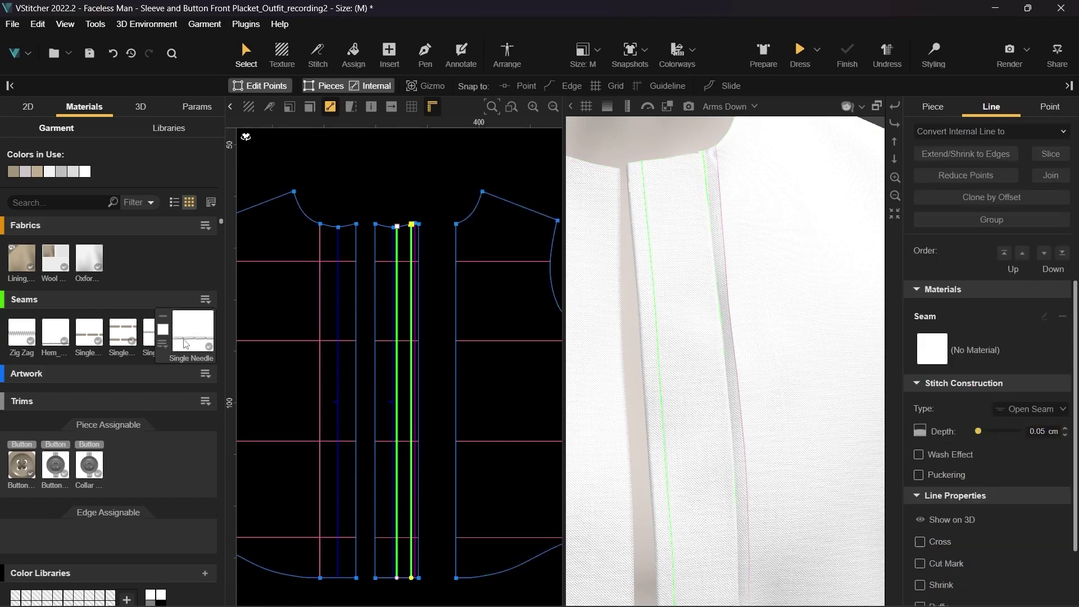
pyautogui.click(155, 335)
pyautogui.doubleClick(153, 335)
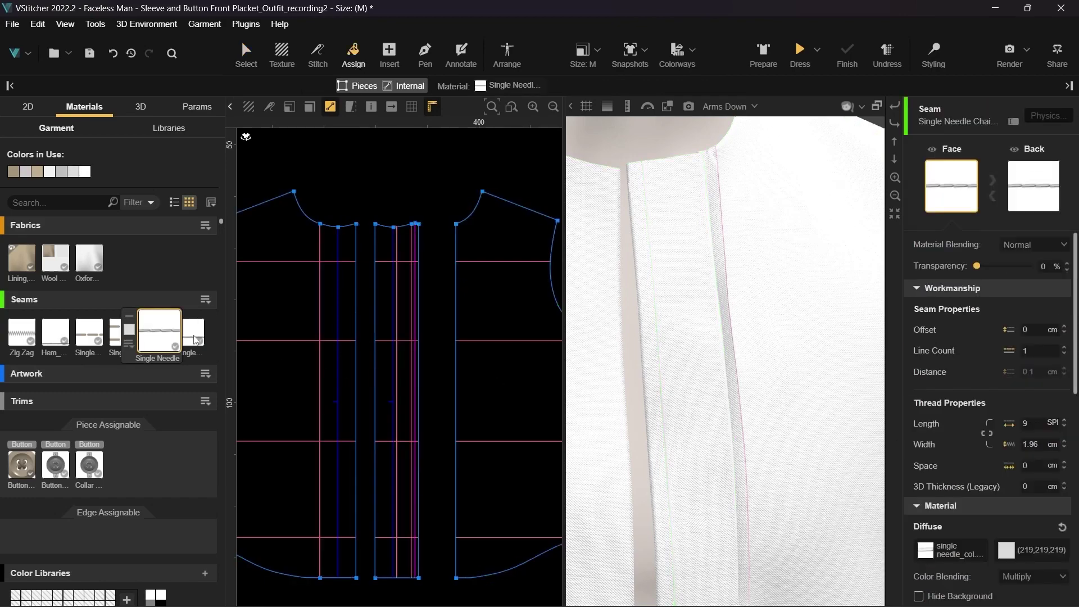
pyautogui.click(420, 349)
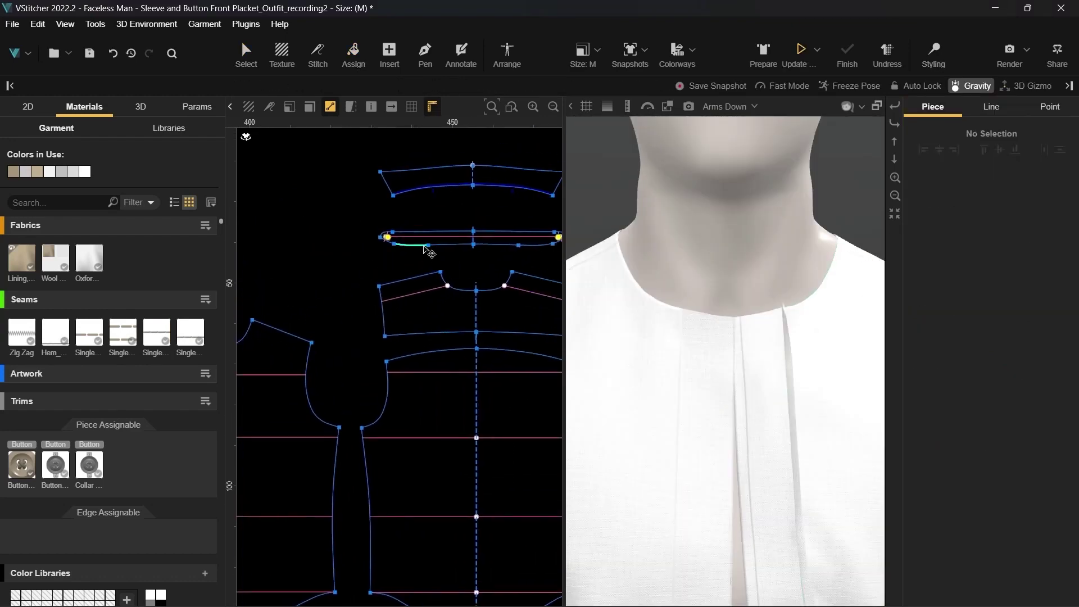
# Step: Enable the collar band piece for use in 3D
pyautogui.click(421, 242)
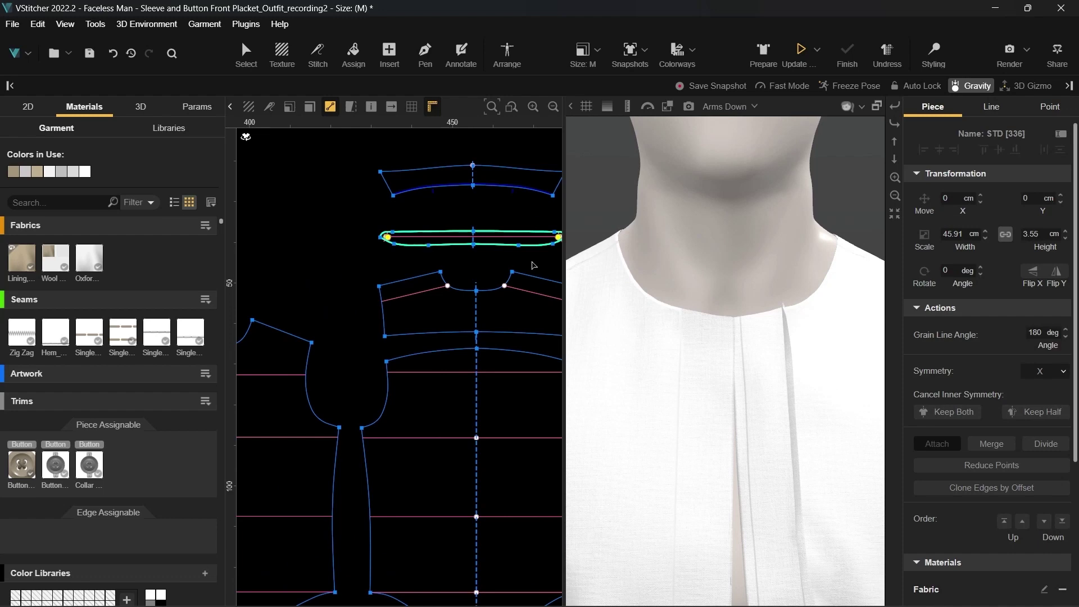
pyautogui.scroll(-4, 908, 409)
pyautogui.click(918, 500)
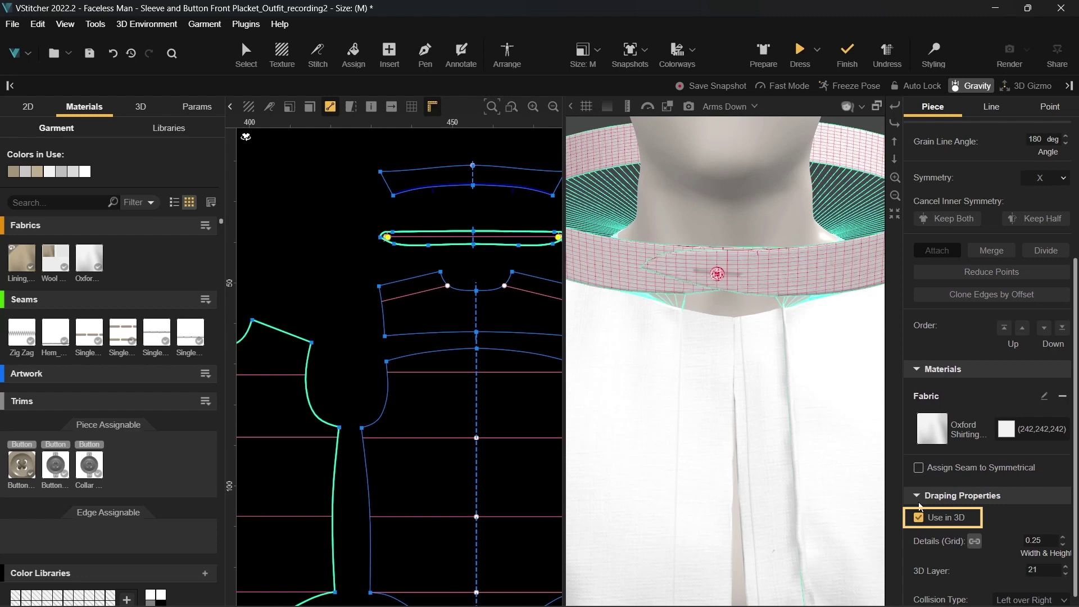
# Step: Stitch the collar band's lower front-end edge to the adjoining half of the detached placket's top edge
pyautogui.press('s')
pyautogui.moveTo(313, 262); pyautogui.dragTo(455, 273, button='middle')
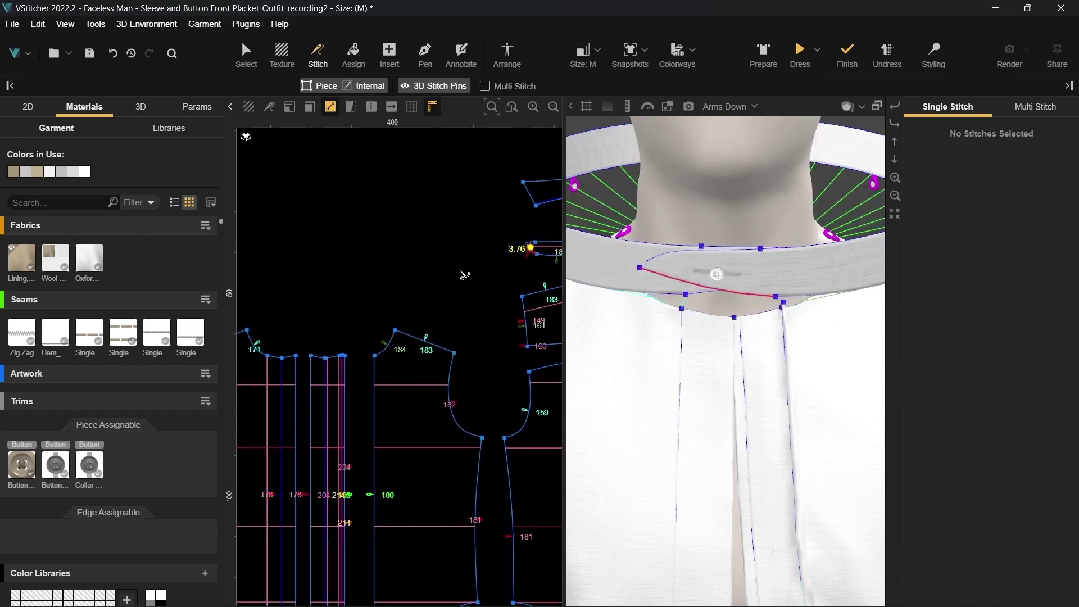
pyautogui.click(348, 351)
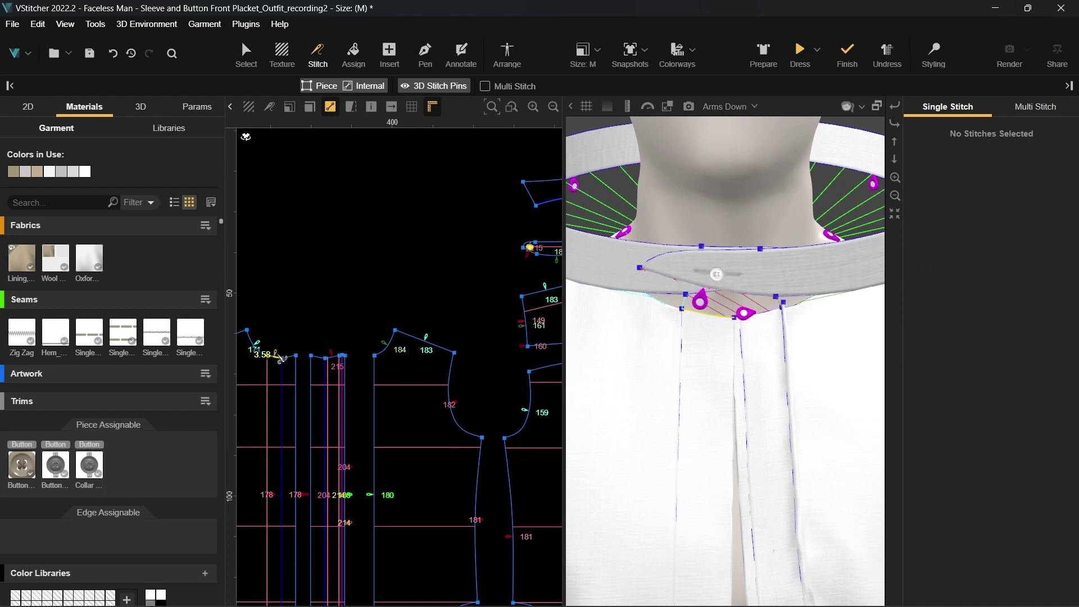
# Step: Stitch the collar band's opposite lower front-end edge to the top edge of the other front piece's placket
pyautogui.moveTo(432, 295); pyautogui.dragTo(297, 296, button='middle')
pyautogui.scroll(-1, 420, 288)
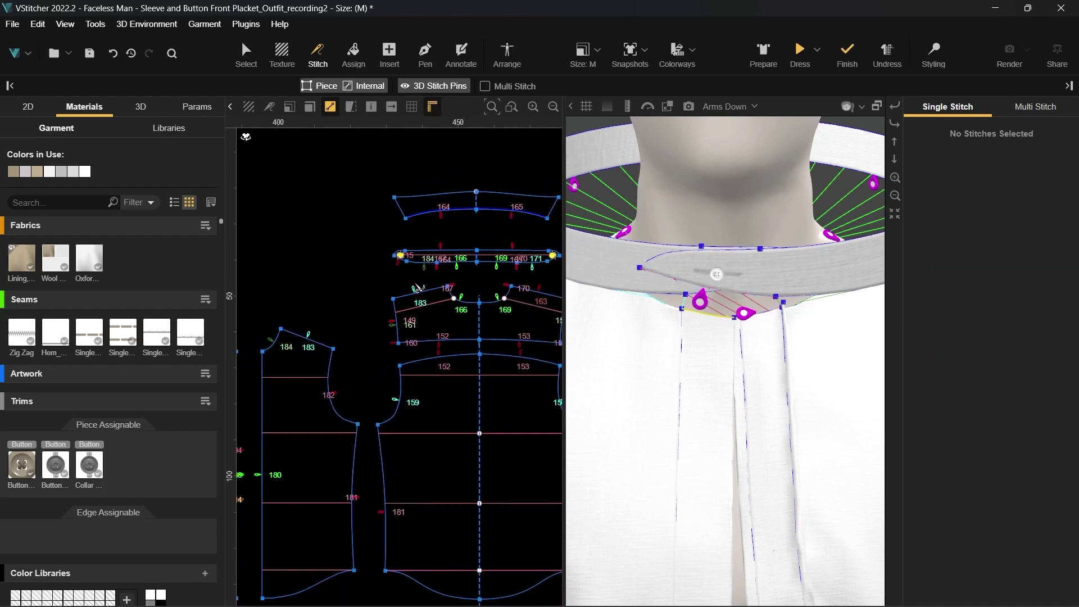
pyautogui.moveTo(544, 260); pyautogui.dragTo(497, 293, button='middle')
pyautogui.scroll(2, 497, 293)
pyautogui.click(498, 294)
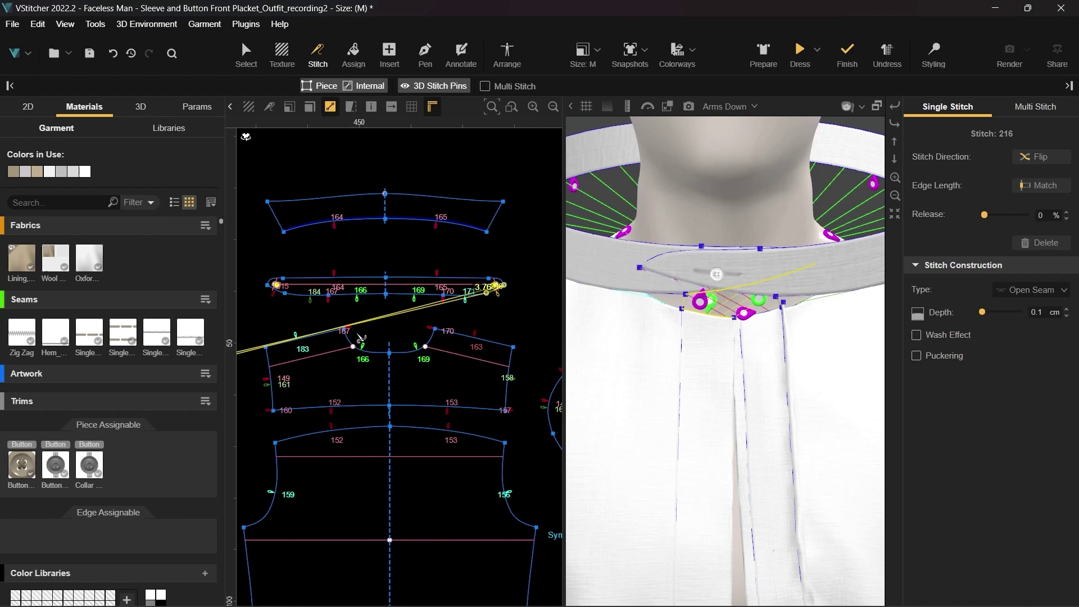
pyautogui.scroll(3, 419, 358)
# Step: Stitch the two halves of the folded top edge together on both the front piece's placket and the detached placket
pyautogui.click(400, 411)
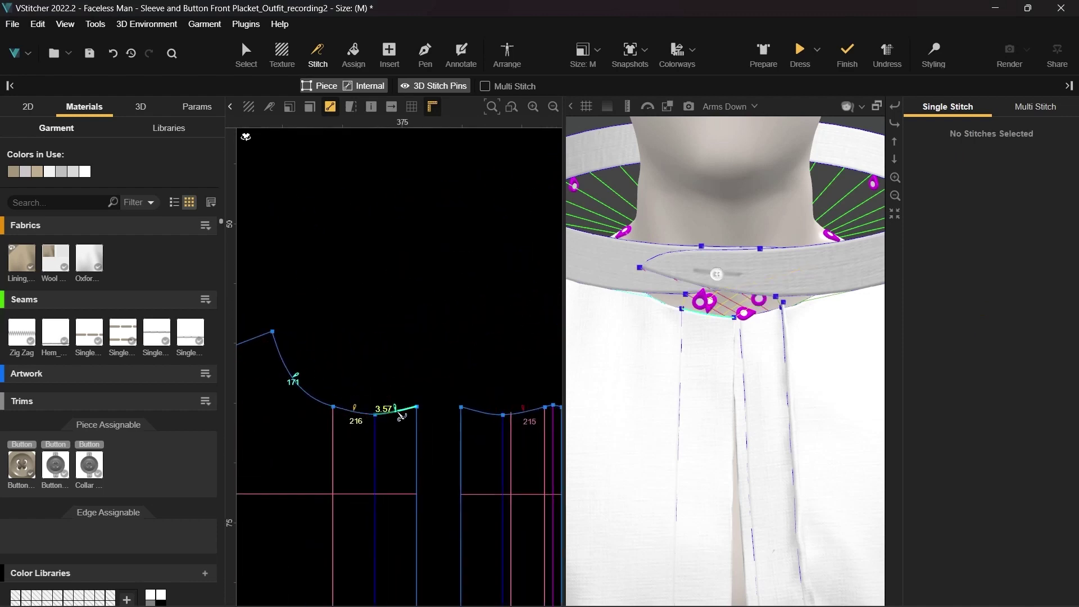
pyautogui.click(368, 412)
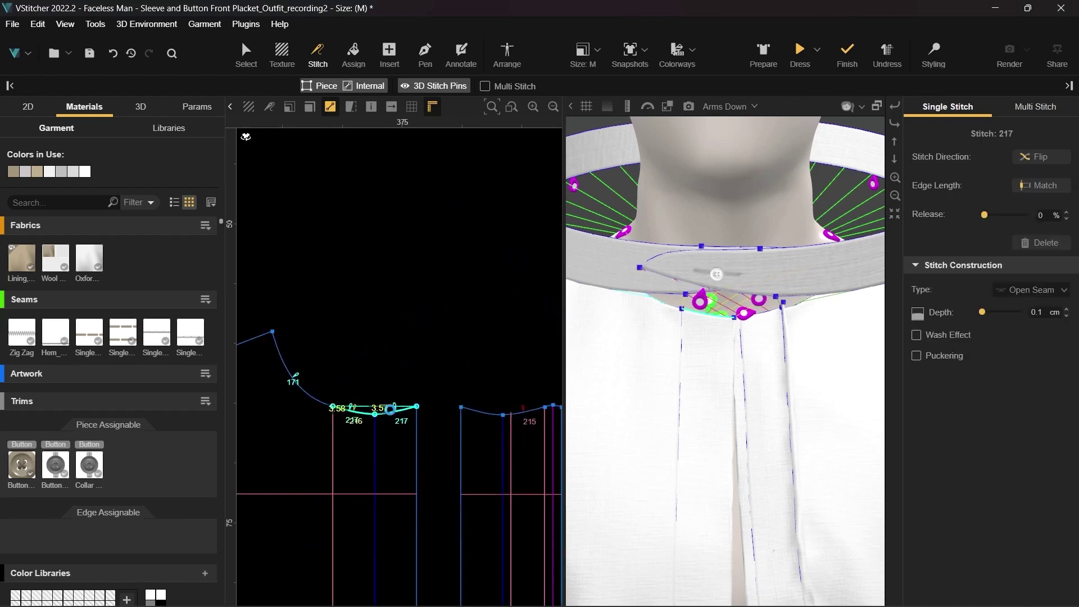
pyautogui.click(485, 412)
pyautogui.click(525, 410)
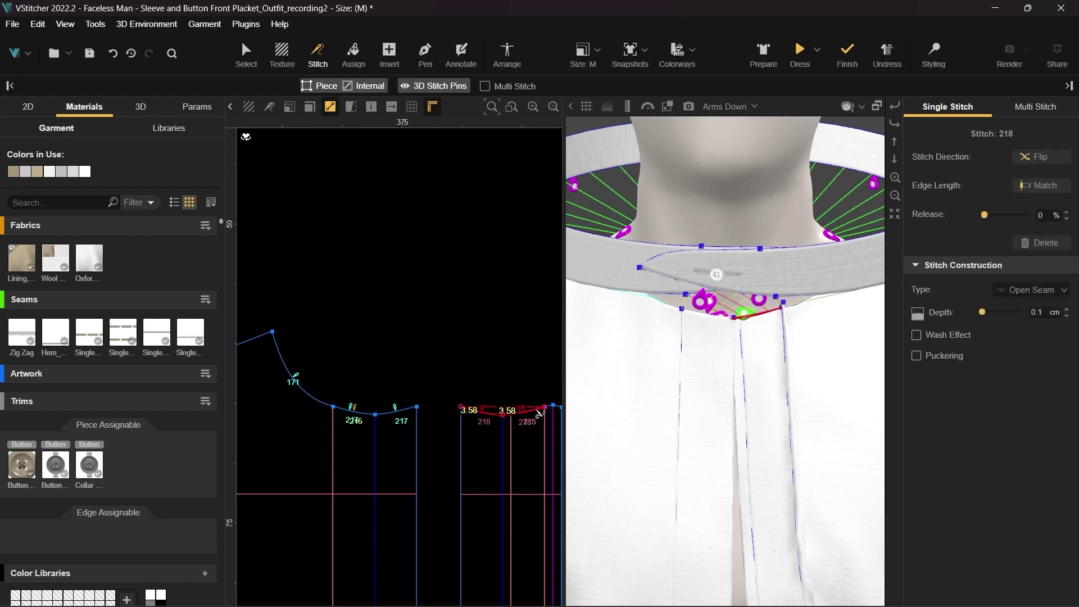
# Step: Stitch the two short top segments at the detached placket's outer edge to each other
pyautogui.moveTo(531, 372); pyautogui.dragTo(367, 352, button='middle')
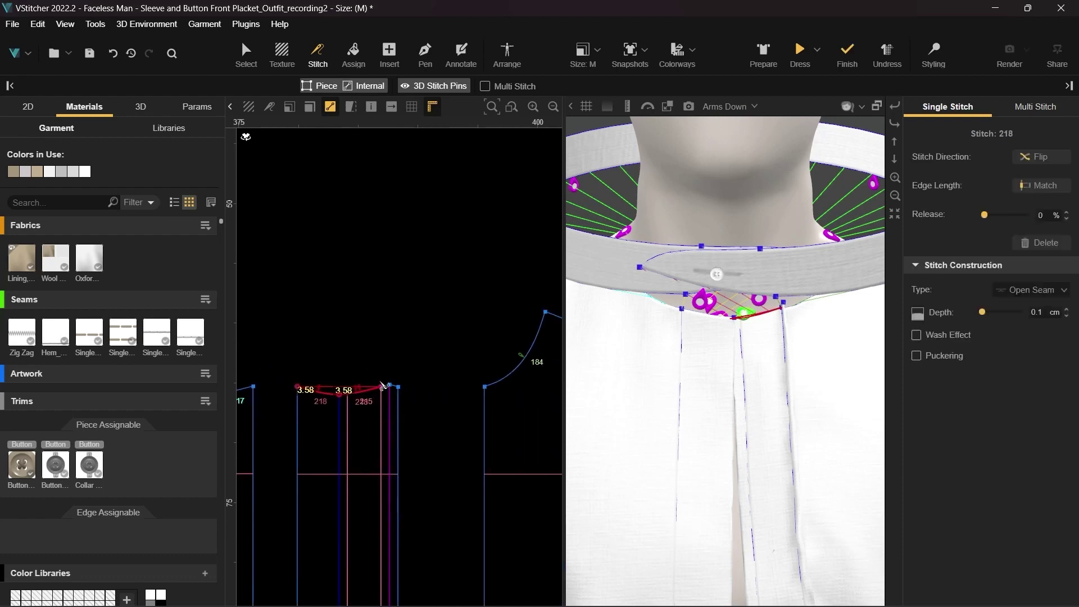
pyautogui.scroll(2, 385, 388)
pyautogui.click(384, 388)
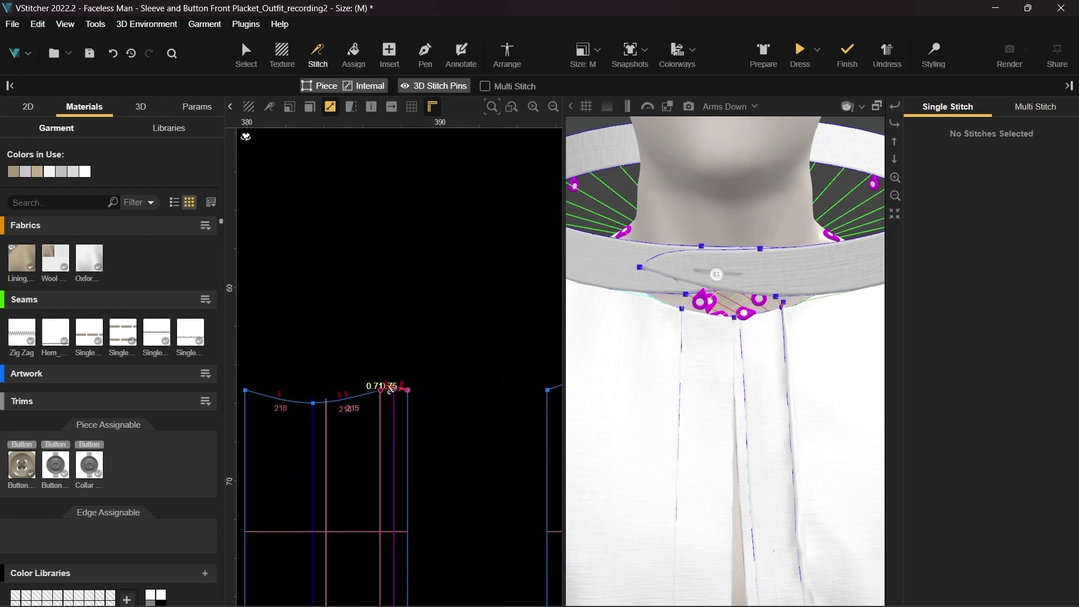
pyautogui.click(392, 388)
pyautogui.click(286, 433)
pyautogui.scroll(-3, 287, 433)
pyautogui.scroll(3, 308, 419)
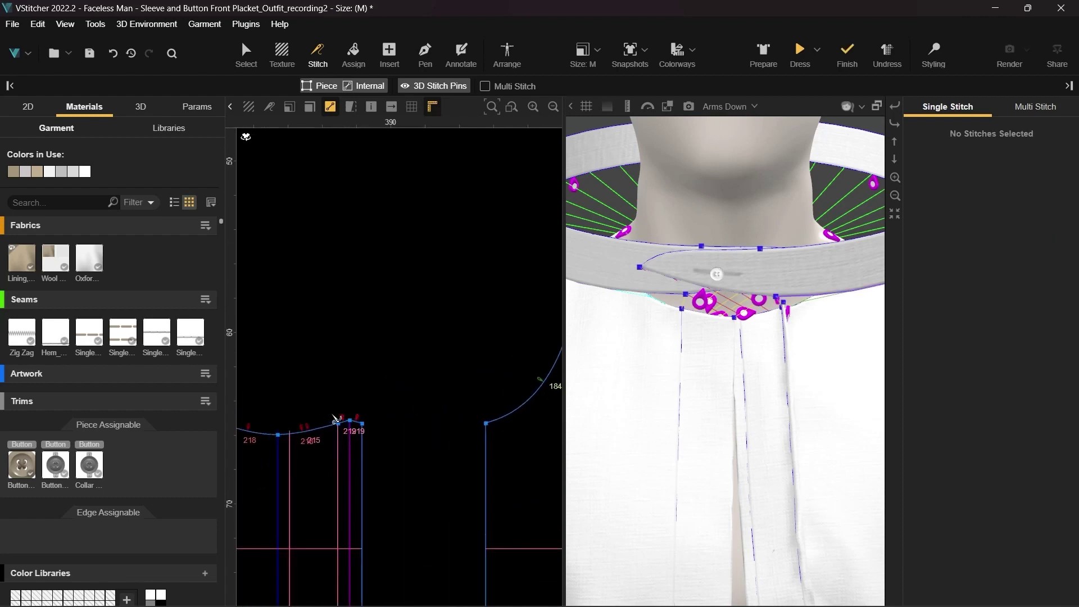
# Step: Stitch the placket's short top segment to the collar band's lower edge, match its length, and slide it to the front corner point
pyautogui.click(350, 423)
pyautogui.scroll(-5, 356, 410)
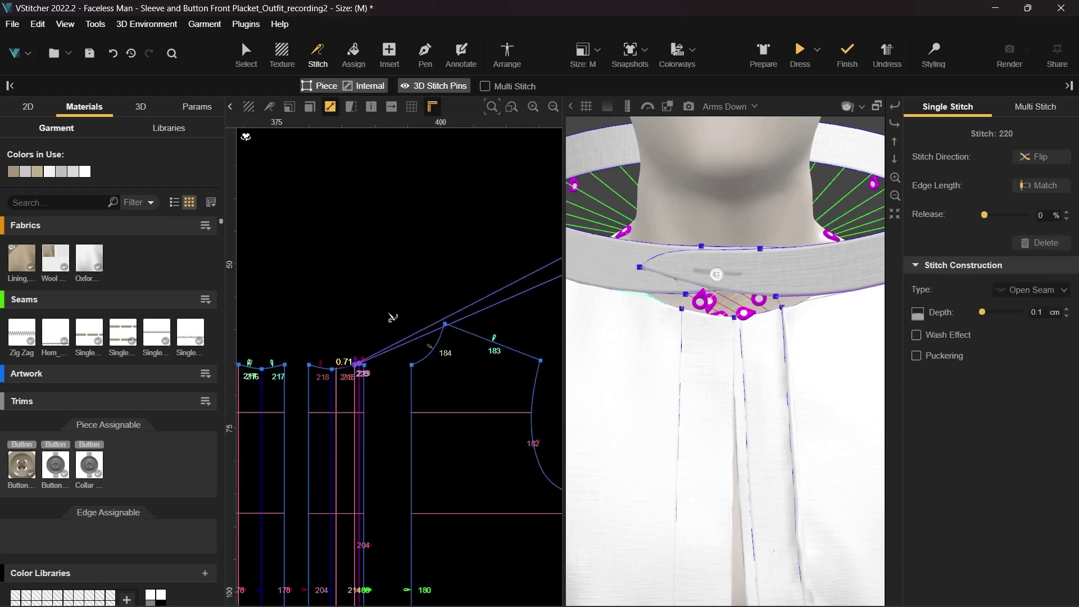
pyautogui.scroll(-2, 448, 271)
pyautogui.moveTo(470, 260); pyautogui.dragTo(388, 329, button='middle')
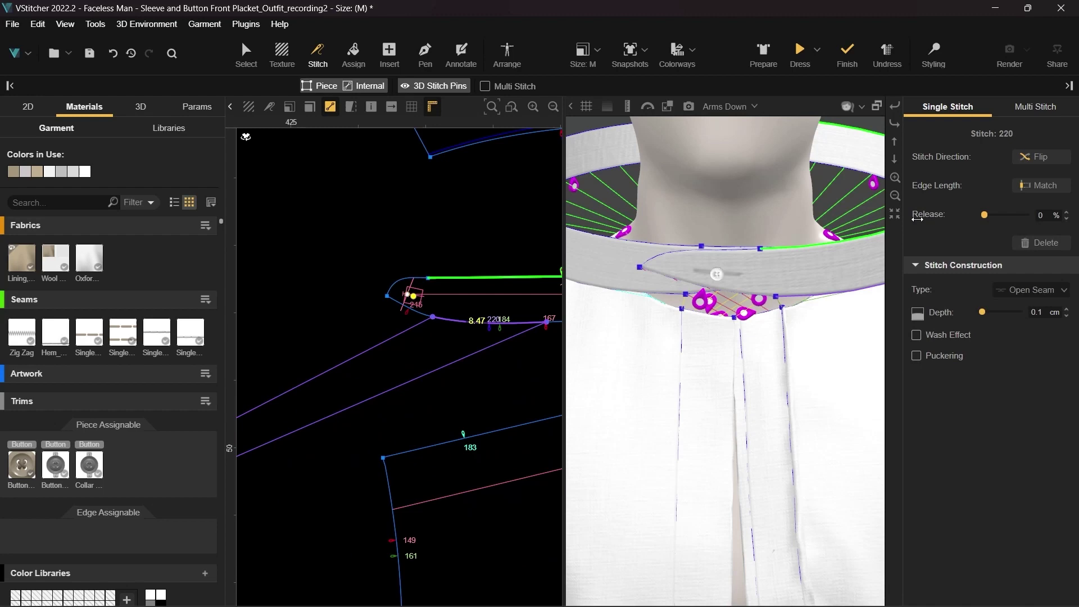
pyautogui.click(1041, 185)
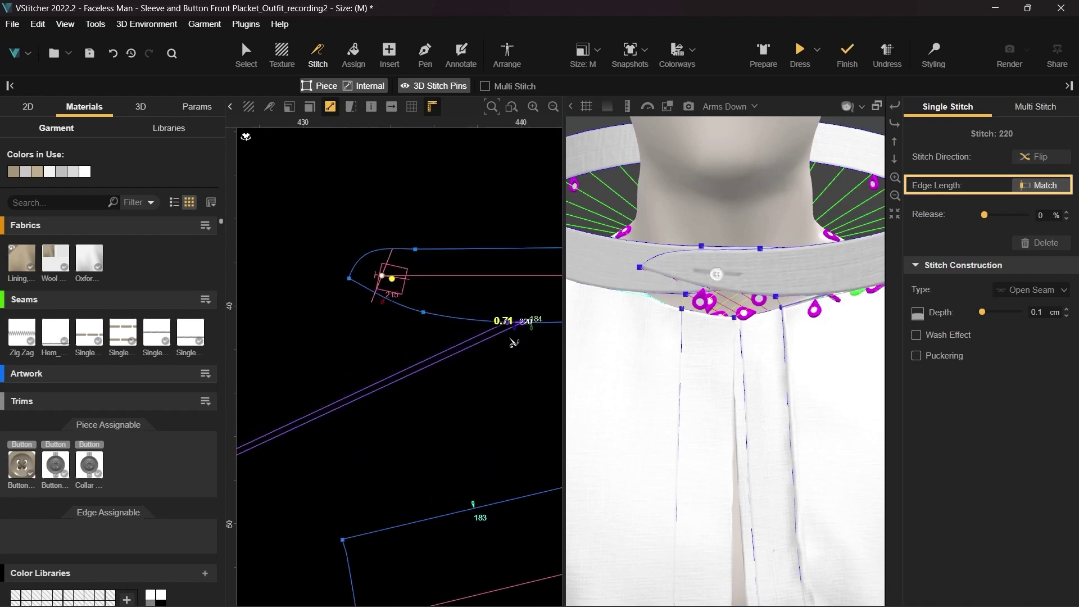
pyautogui.moveTo(515, 327); pyautogui.dragTo(417, 320)
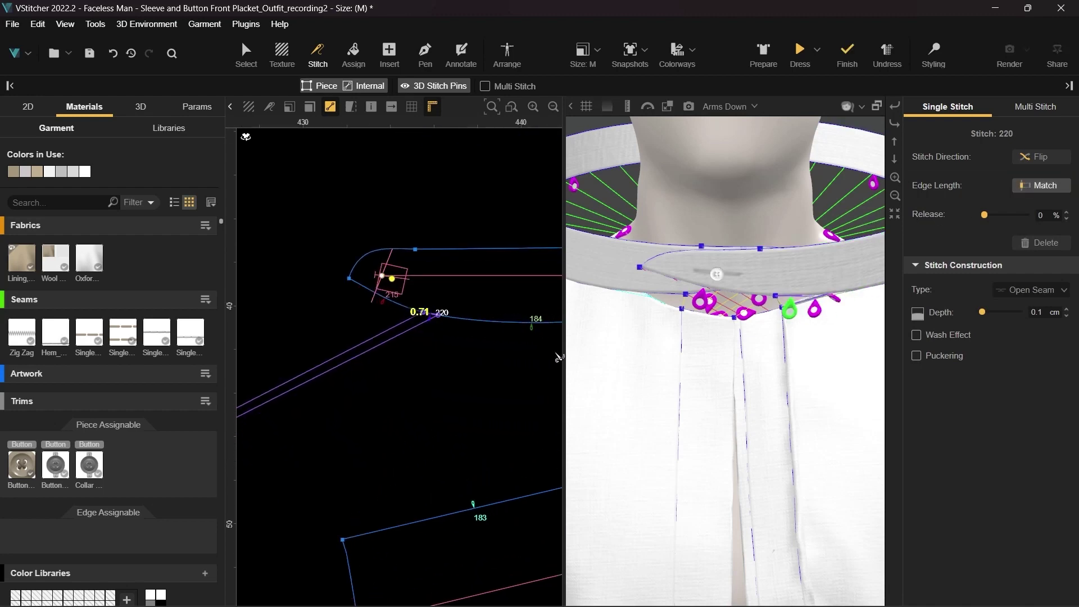
pyautogui.press('Escape')
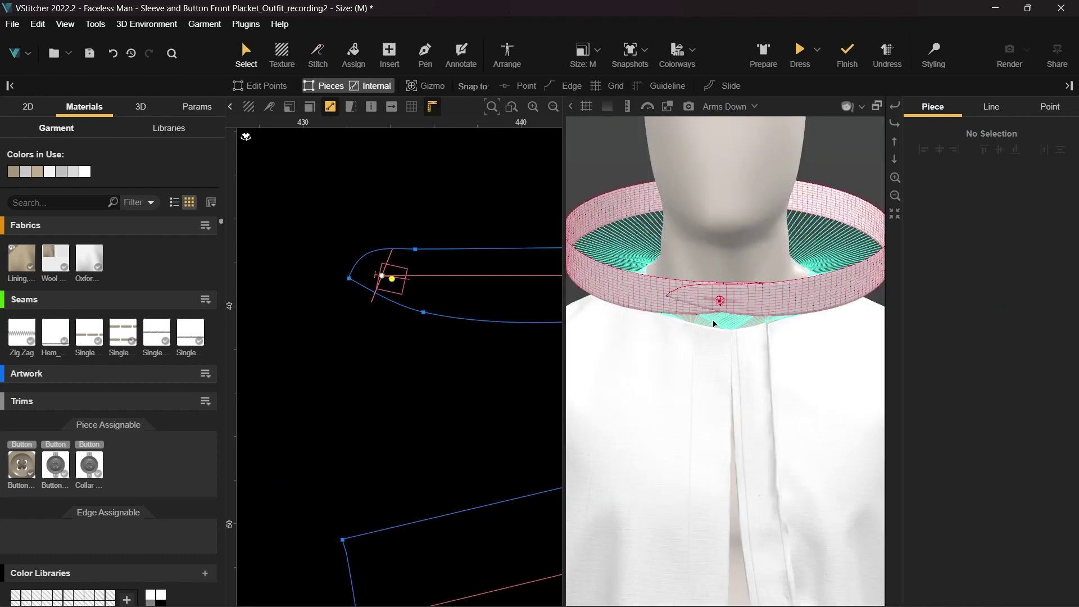
# Step: Dress the garment with the stitched collar band and finish the drape
pyautogui.click(800, 51)
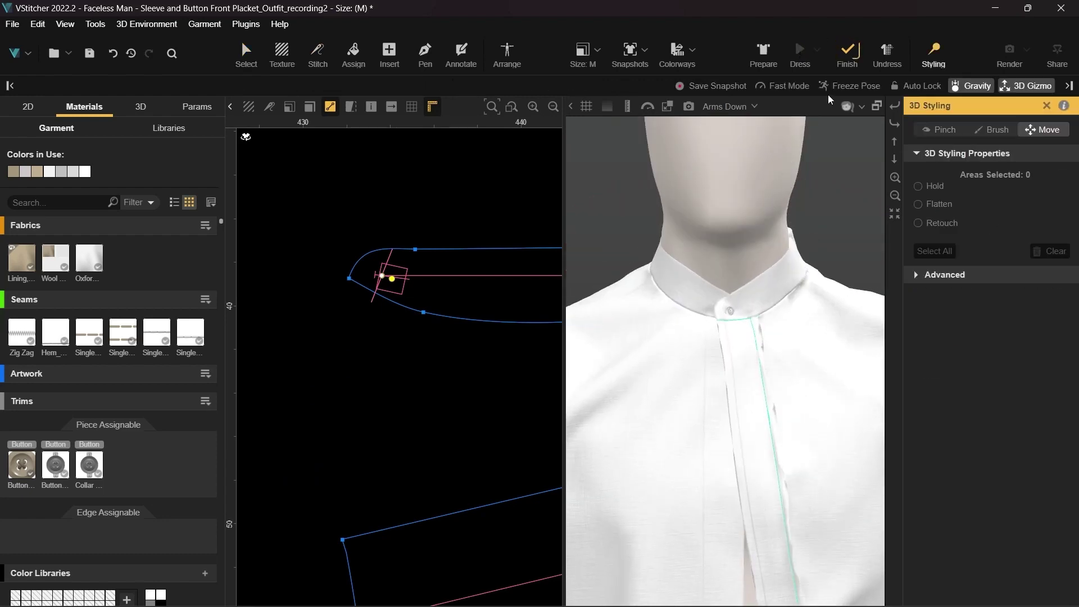
pyautogui.click(852, 55)
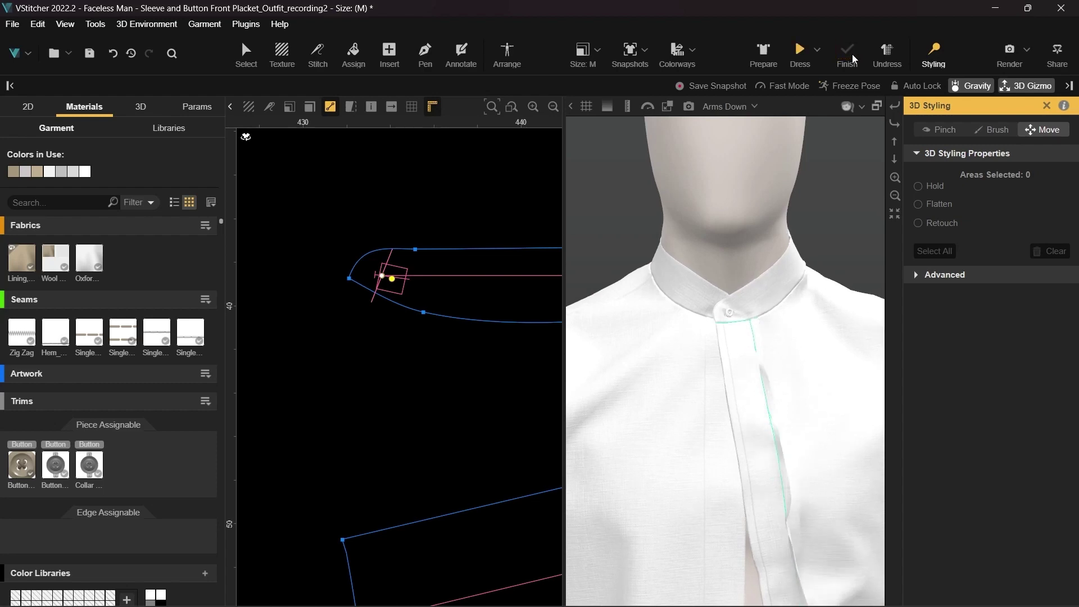
# Step: Place a Button_1 on the front piece with its buttonhole on the detached placket below the neckline, and dress the garment
pyautogui.scroll(-5, 355, 399)
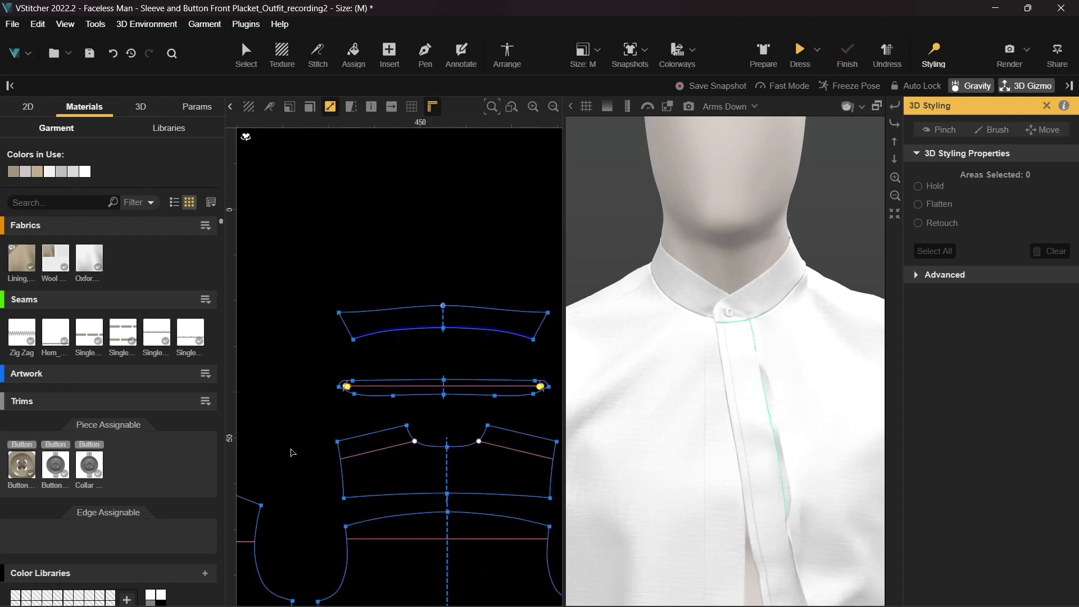
pyautogui.moveTo(289, 453); pyautogui.dragTo(467, 308, button='middle')
pyautogui.scroll(2, 369, 416)
pyautogui.moveTo(368, 433); pyautogui.dragTo(333, 413, button='middle')
pyautogui.click(248, 106)
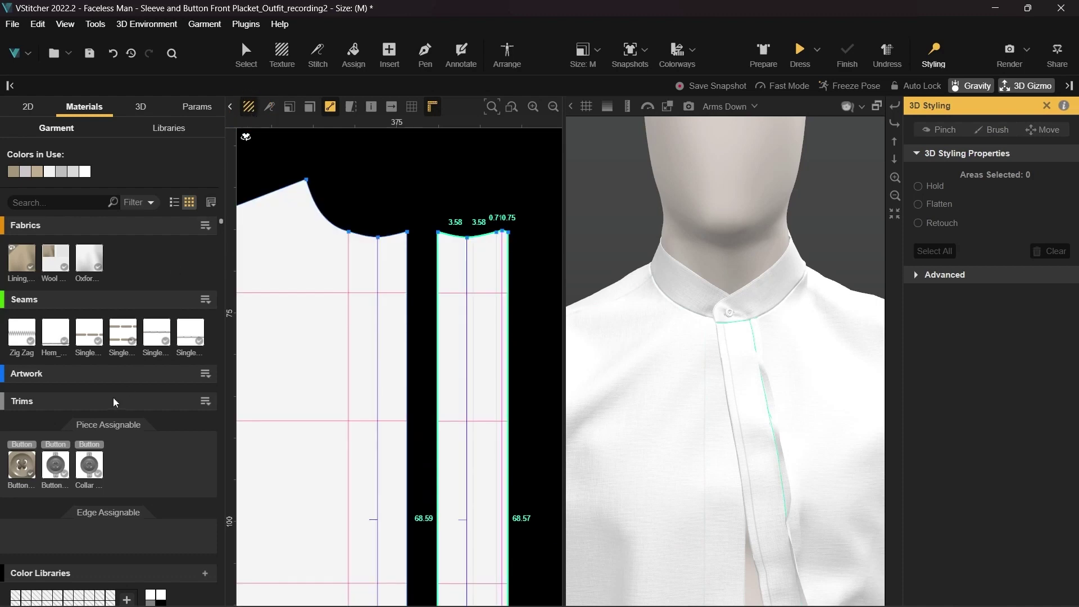
pyautogui.click(55, 464)
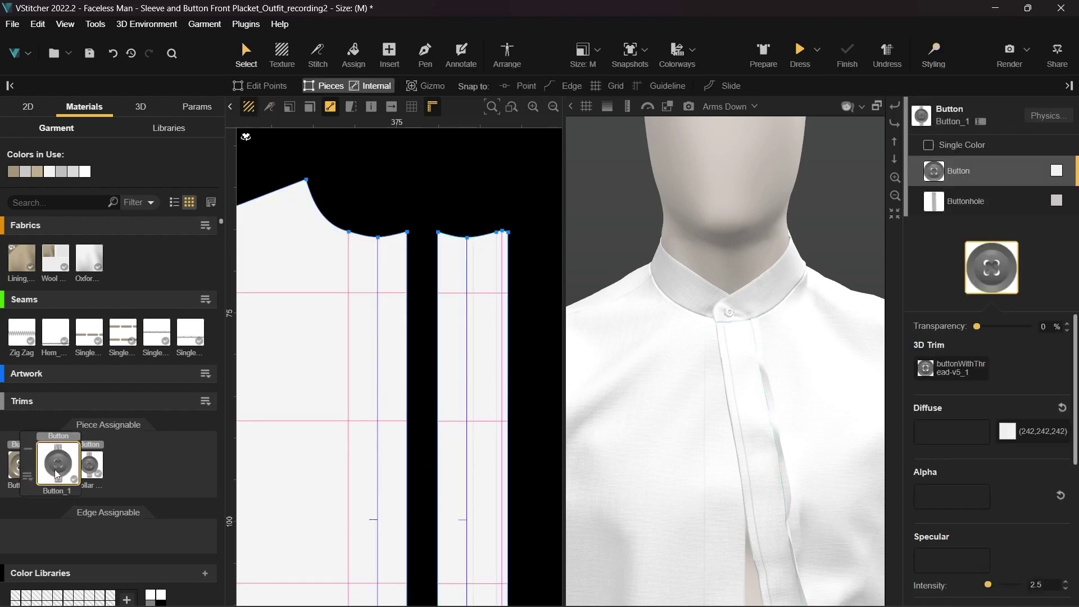
pyautogui.click(363, 291)
pyautogui.click(485, 292)
pyautogui.press('Escape')
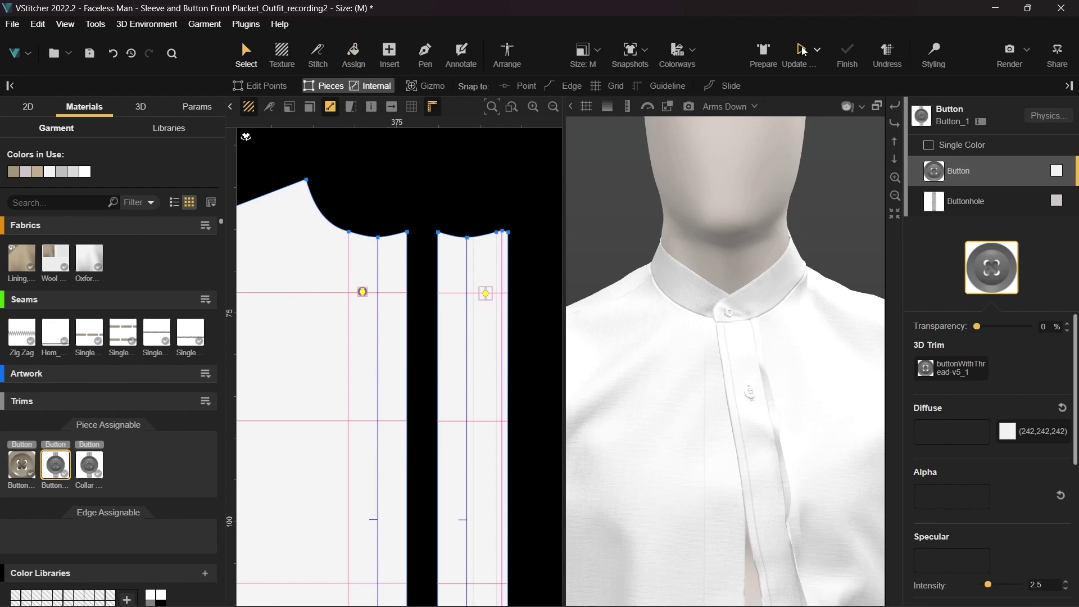
pyautogui.click(802, 50)
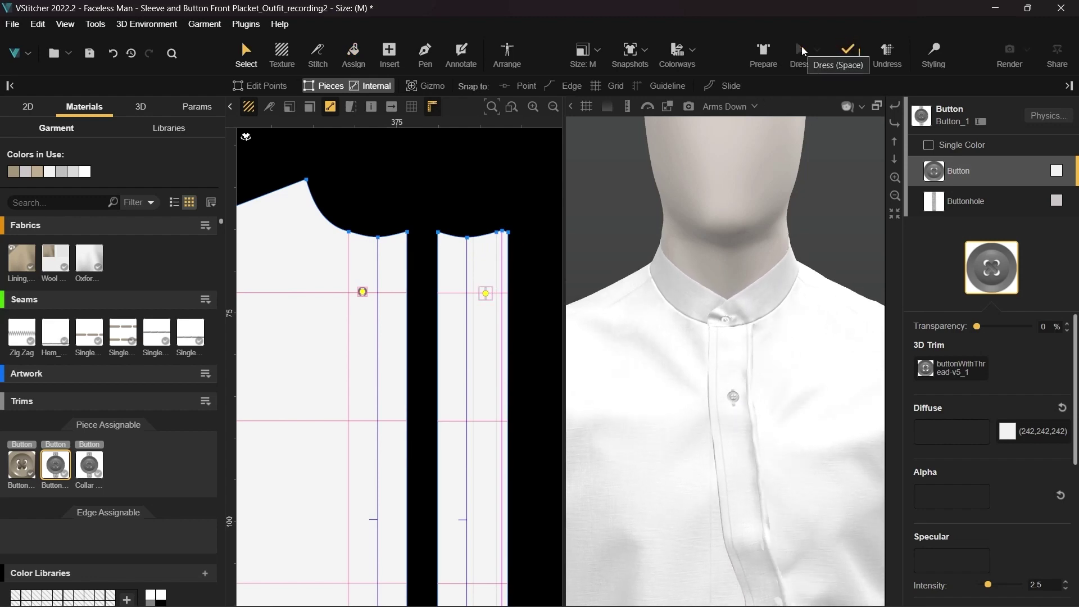
pyautogui.click(852, 50)
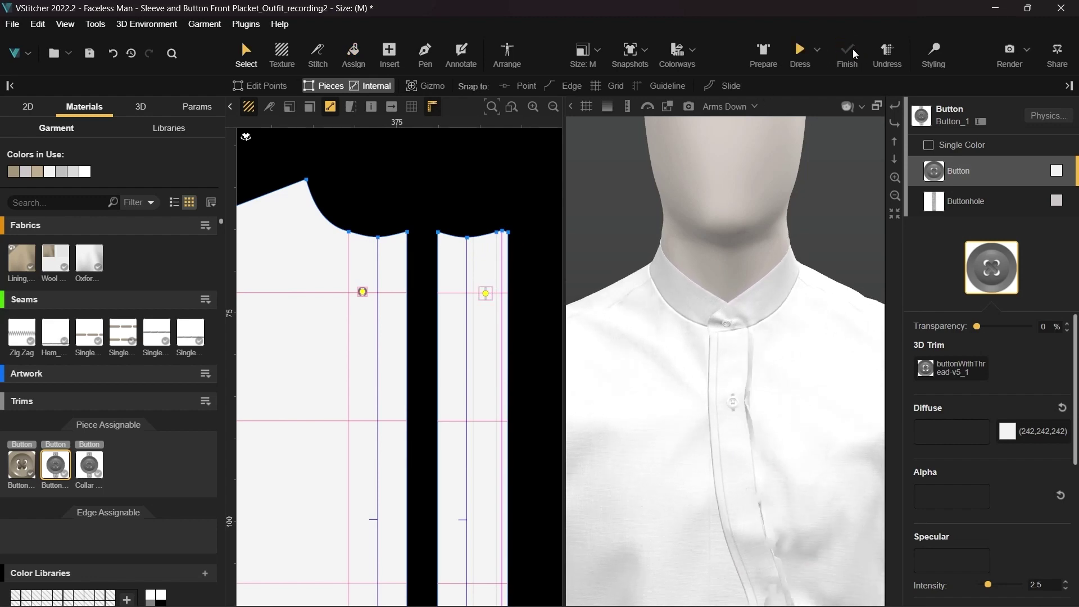
# Step: Clone the placket button by offset with 8.5 cm Y spacing and 6 copies, and update the dressed garment
pyautogui.click(362, 292)
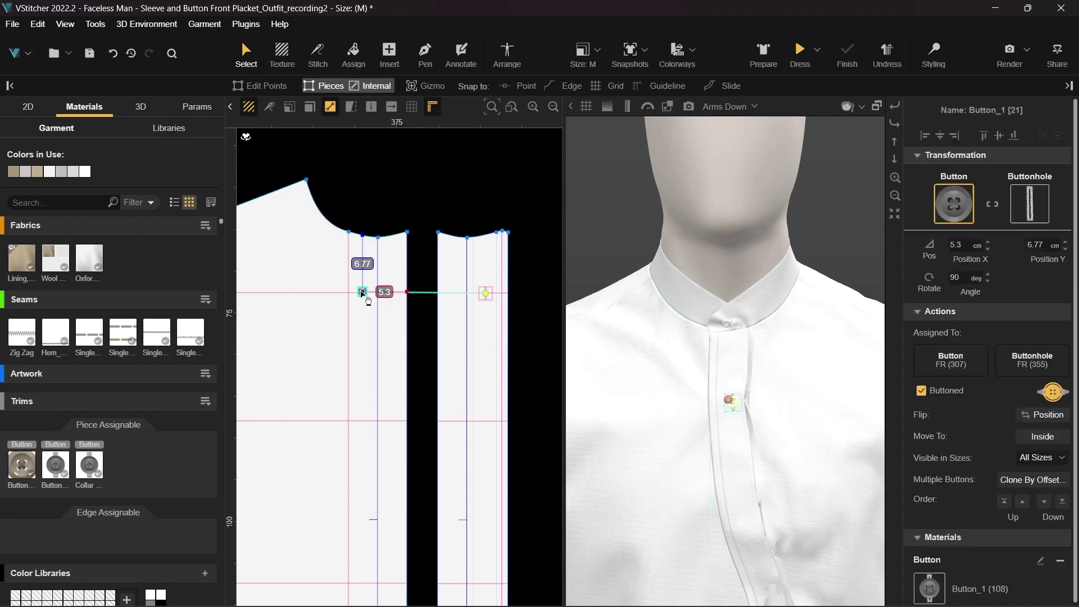
pyautogui.click(1032, 479)
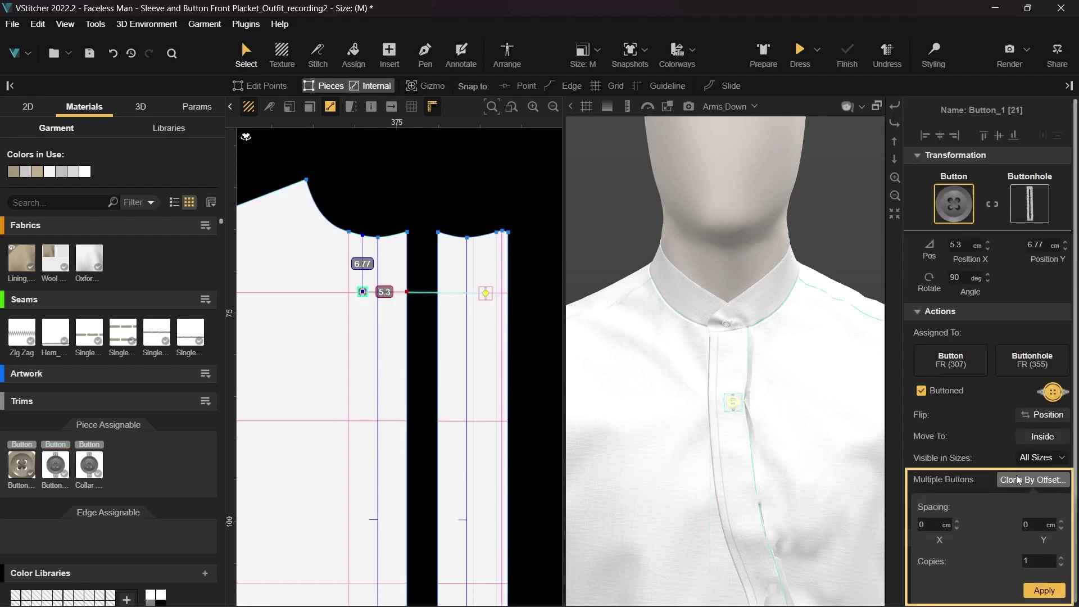
pyautogui.click(1027, 520)
pyautogui.write('8')
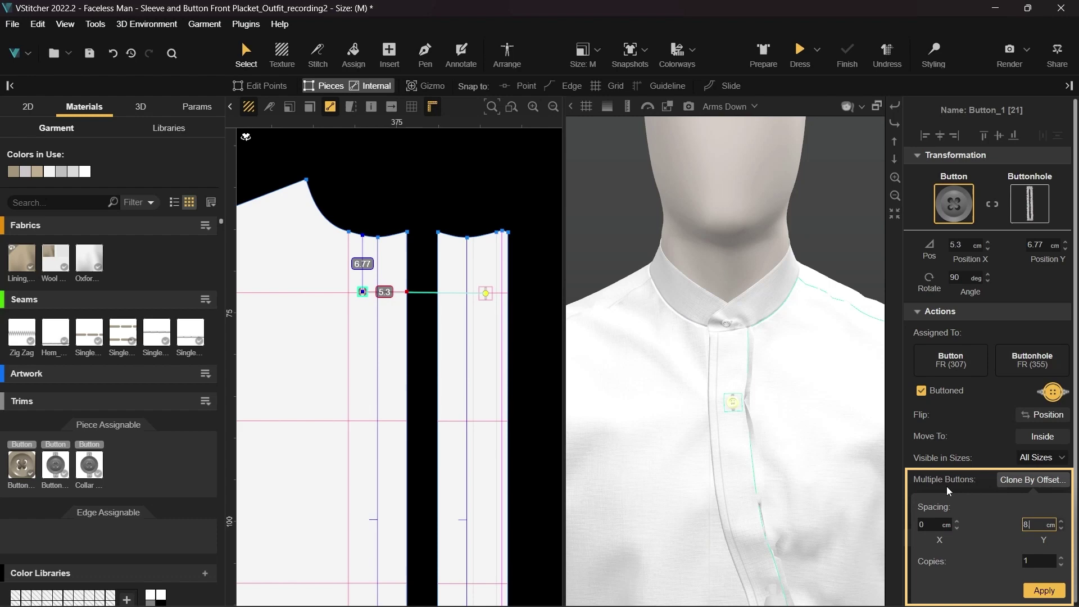
pyautogui.write('.5')
pyautogui.click(1026, 561)
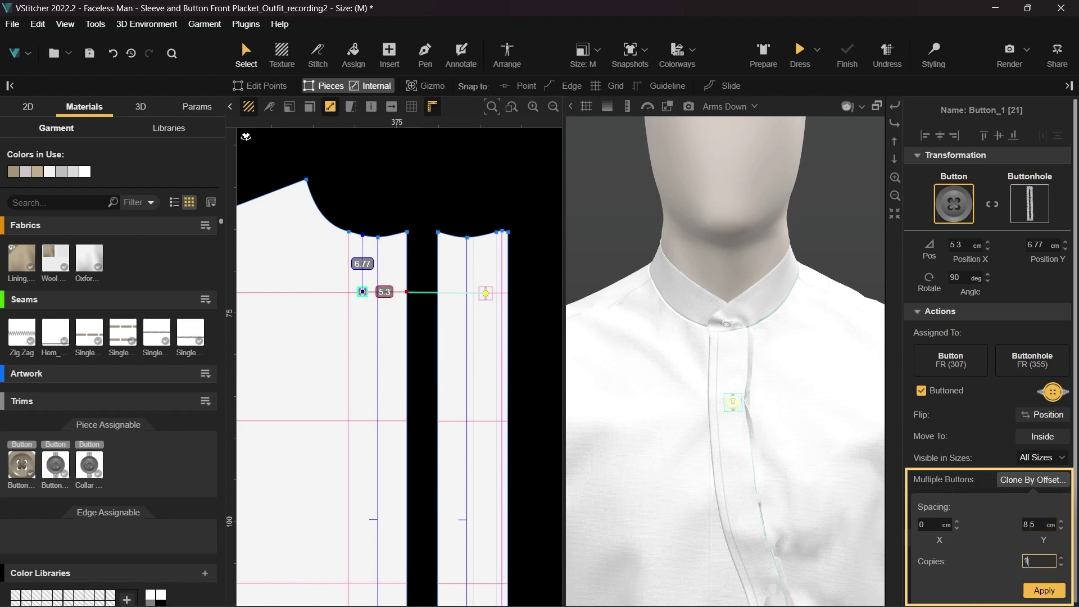
pyautogui.click(1043, 590)
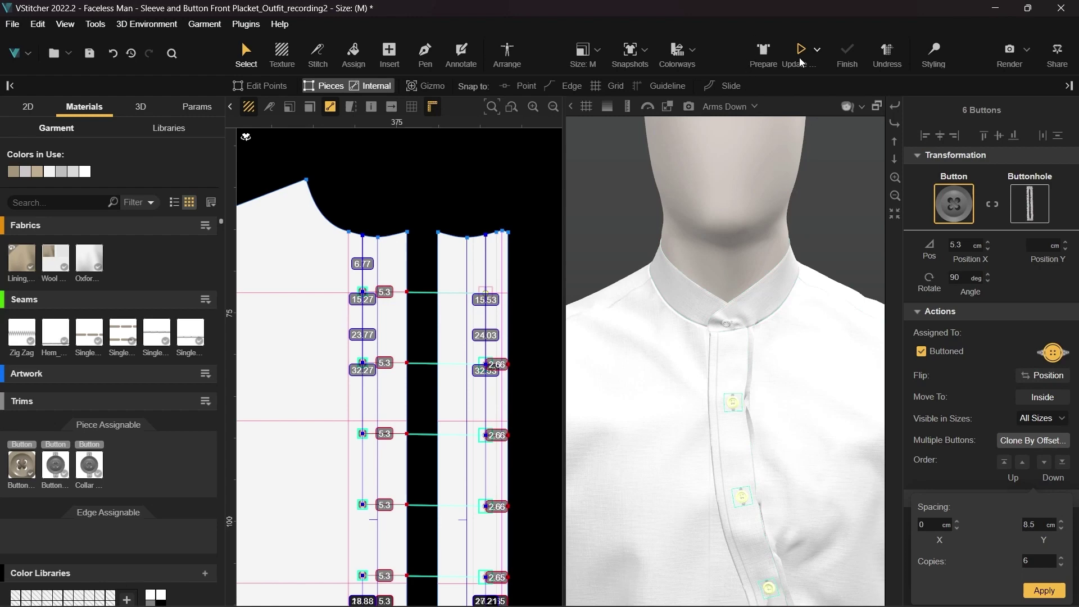
pyautogui.click(802, 56)
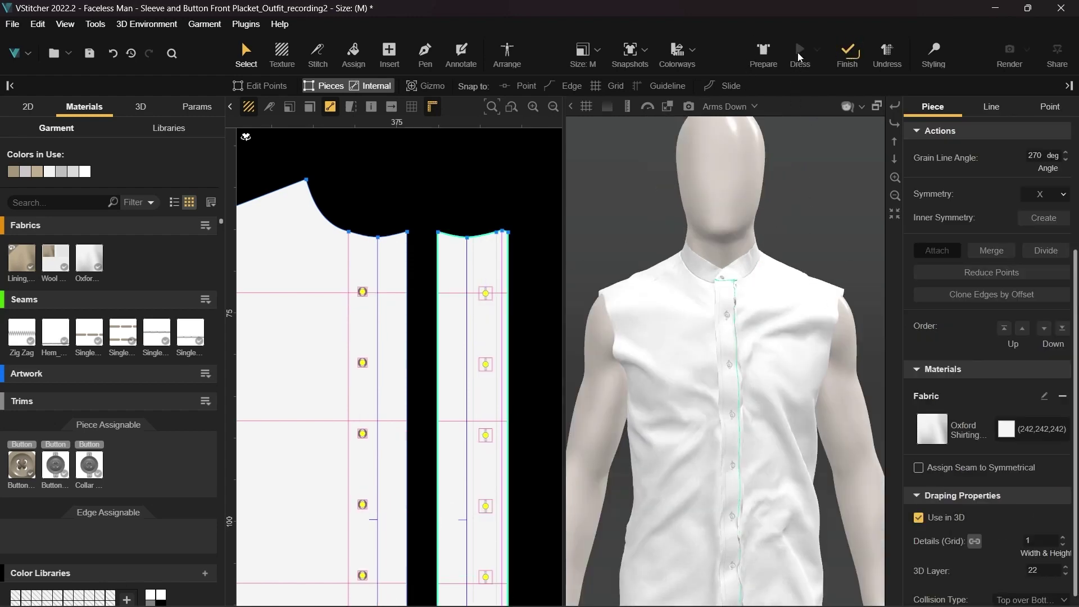
pyautogui.click(797, 56)
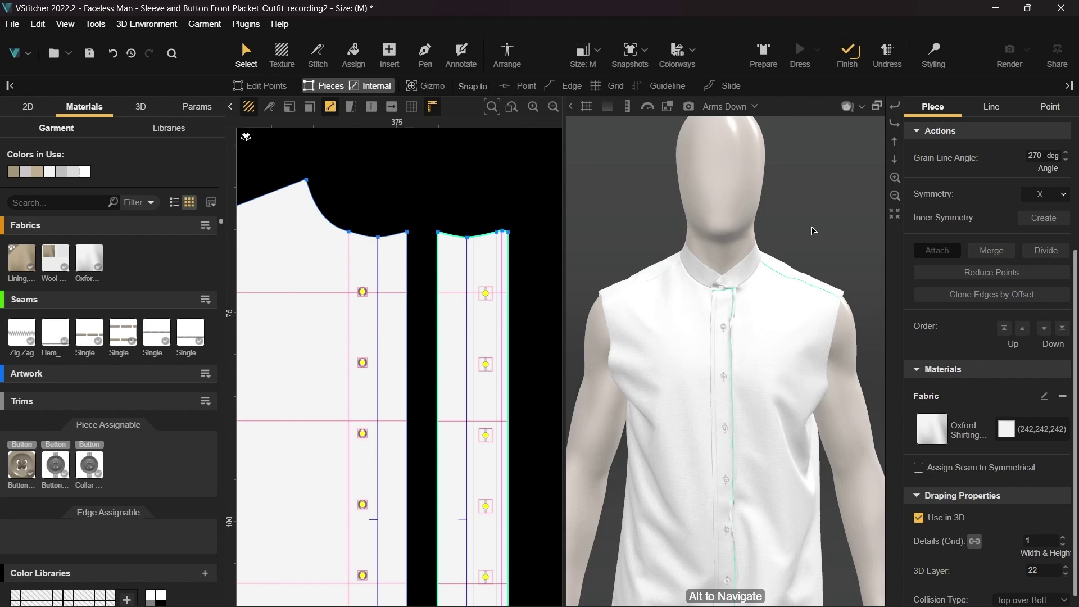
# Step: Pull the placket's loose long edge outward at several spots with the Focused Pinch effect at 1 cm radius, and update the drape
pyautogui.scroll(5, 752, 477)
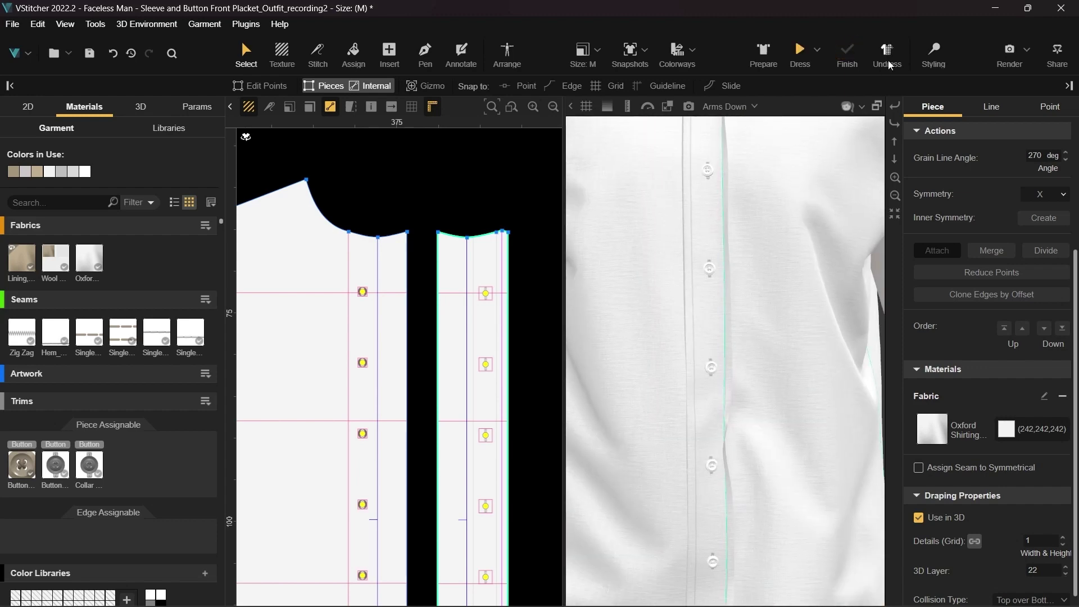
pyautogui.click(933, 52)
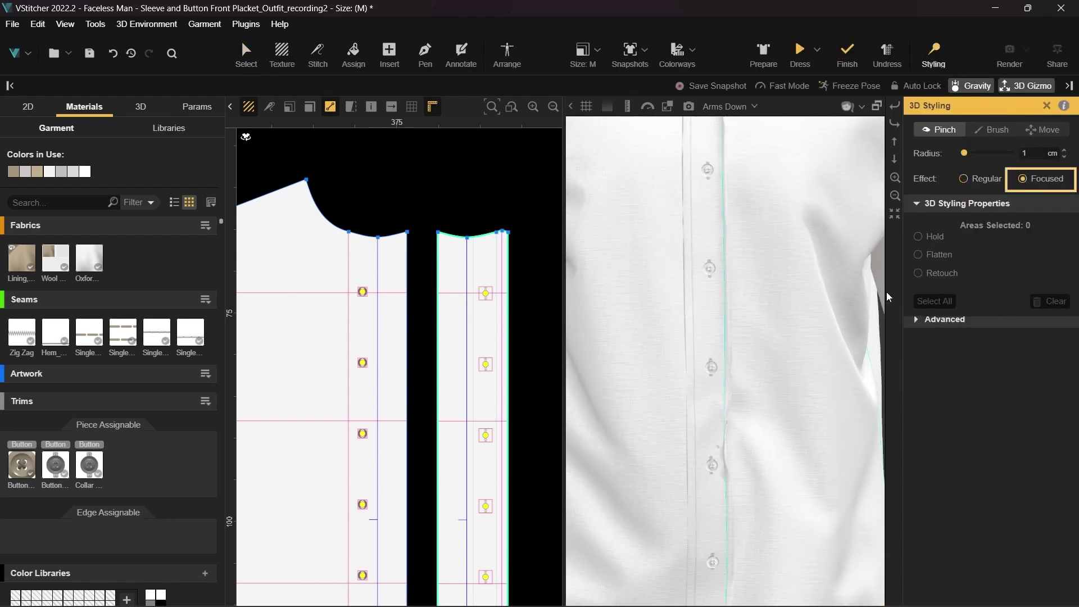
pyautogui.click(725, 458)
pyautogui.scroll(-5, 757, 464)
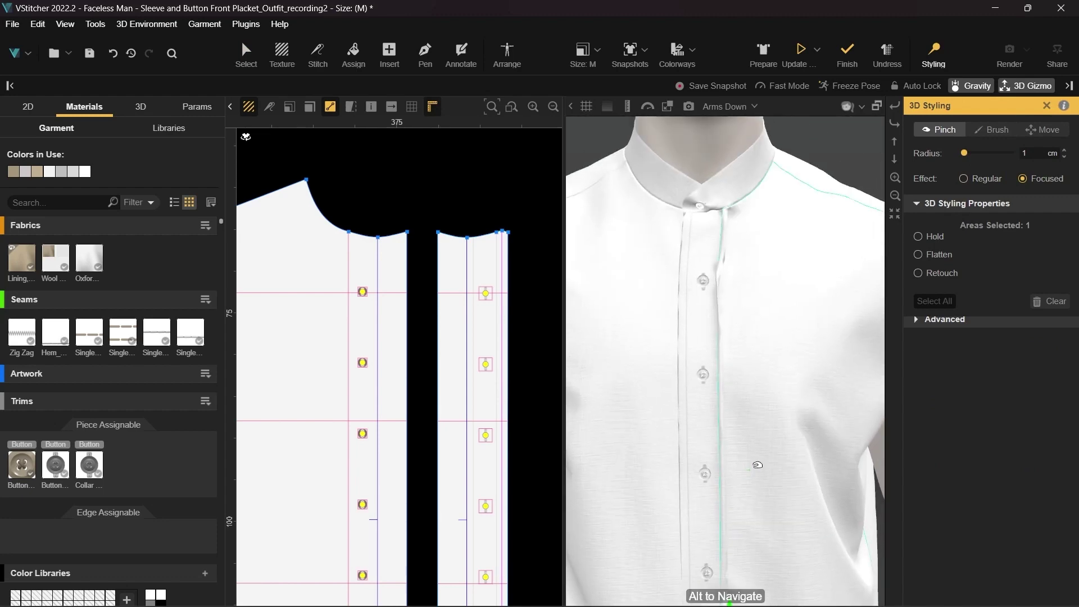
pyautogui.scroll(2, 724, 355)
pyautogui.moveTo(715, 240); pyautogui.dragTo(735, 243)
pyautogui.moveTo(723, 183); pyautogui.dragTo(739, 184)
pyautogui.moveTo(706, 337); pyautogui.dragTo(740, 340)
pyautogui.moveTo(717, 436); pyautogui.dragTo(730, 439)
pyautogui.moveTo(709, 312); pyautogui.dragTo(730, 317)
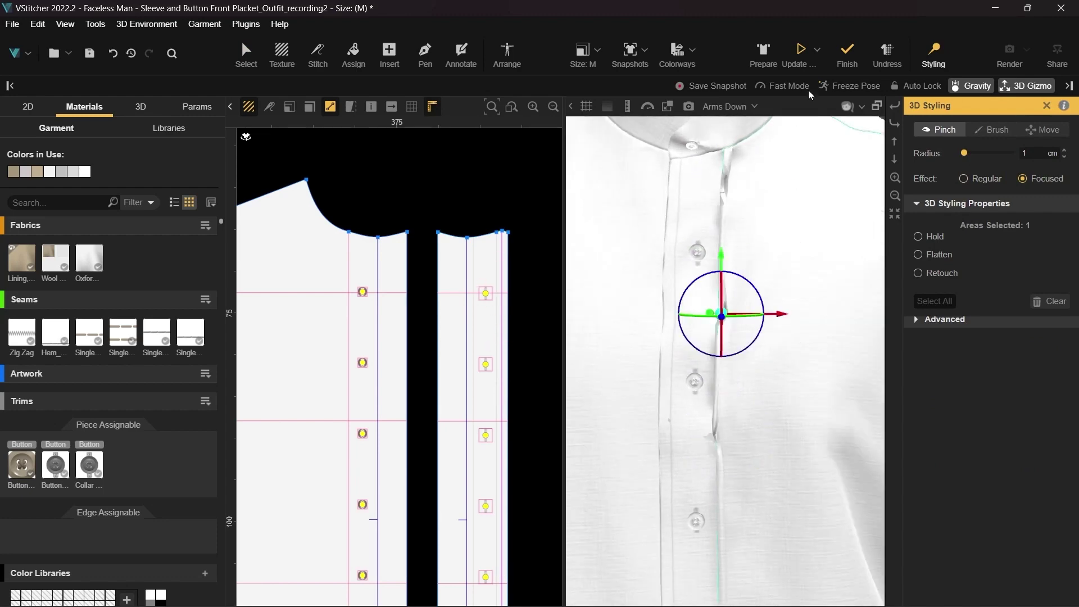
pyautogui.click(799, 51)
# Step: Pinch the placket edge outward around the first button below the collar band and finish the drape
pyautogui.moveTo(737, 380); pyautogui.dragTo(752, 381)
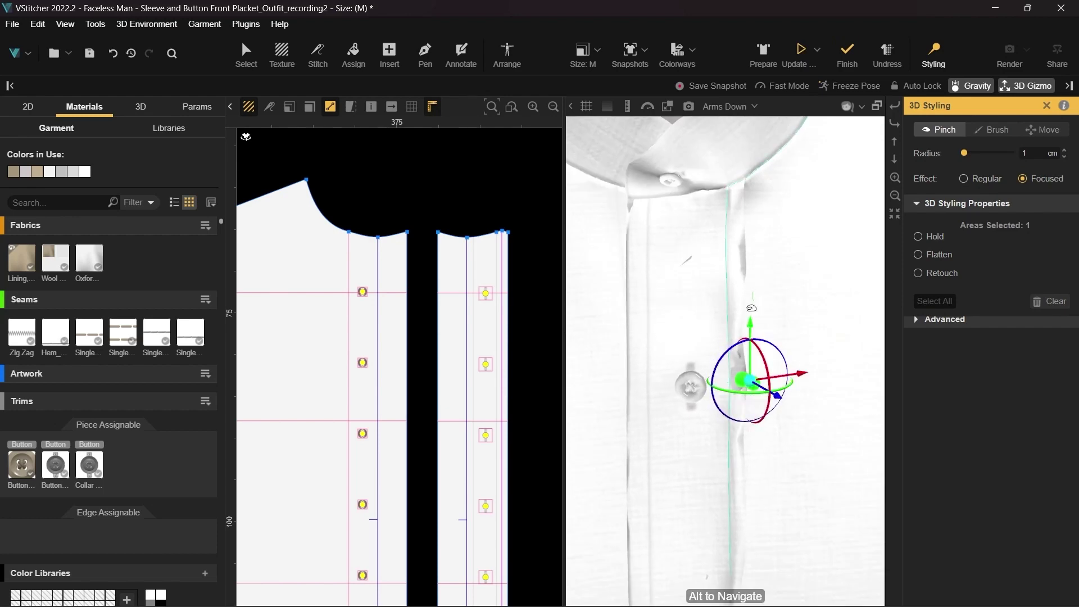
pyautogui.moveTo(714, 316); pyautogui.dragTo(742, 323)
pyautogui.keyDown('alt'); pyautogui.moveTo(745, 379); pyautogui.dragTo(754, 375); pyautogui.keyUp('alt')
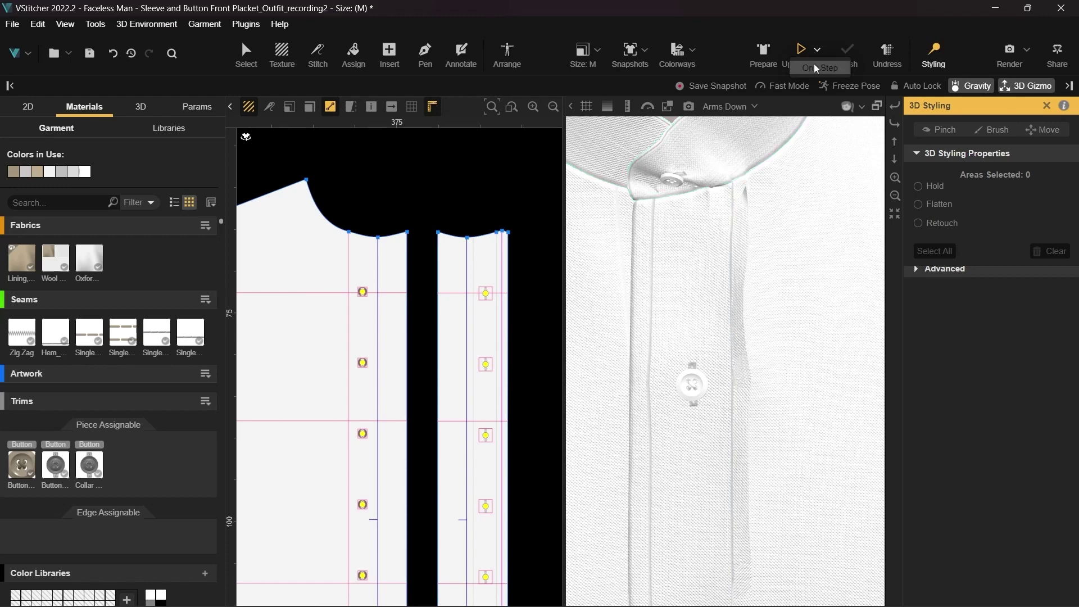
pyautogui.click(801, 51)
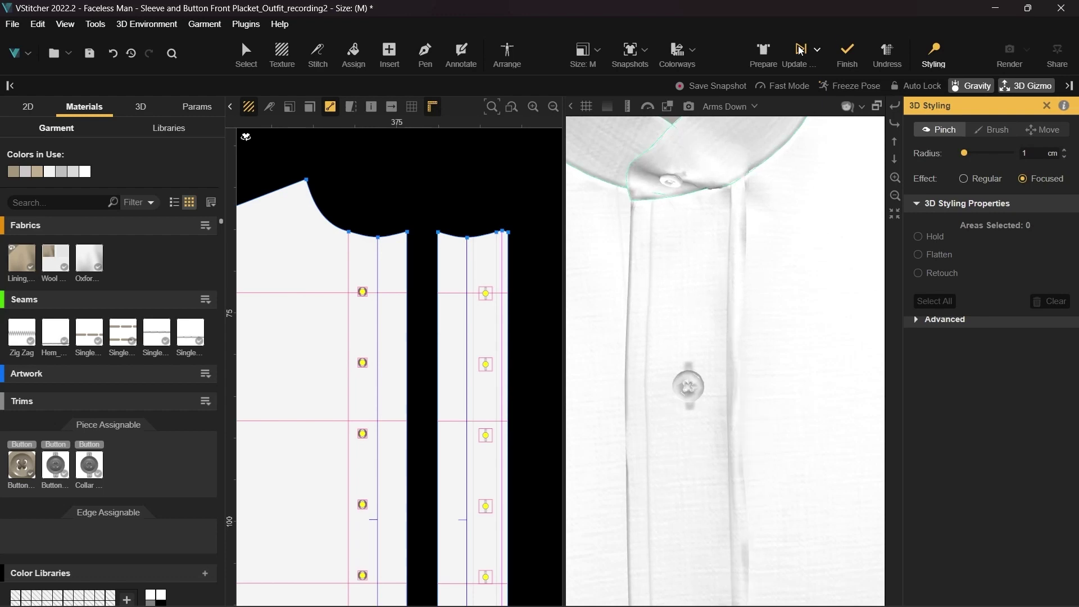
pyautogui.click(847, 56)
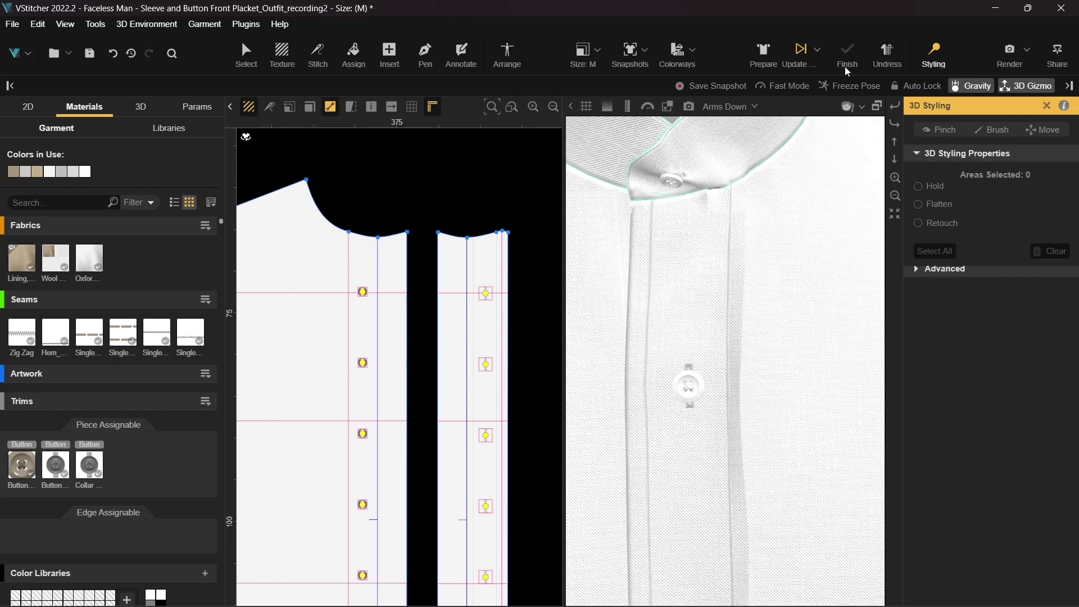
# Step: Apply a Force Multiplier with amount 2 and depth 1.4 cm to the detached placket's long outer edge
pyautogui.scroll(-3, 813, 318)
pyautogui.scroll(3, 784, 393)
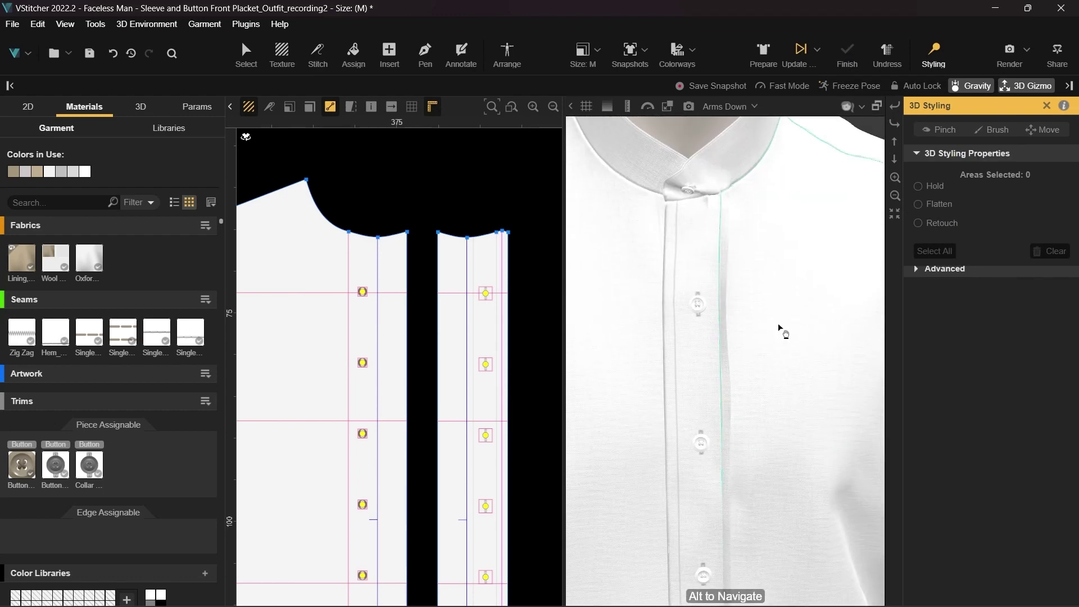
pyautogui.click(509, 359)
pyautogui.scroll(-5, 1056, 422)
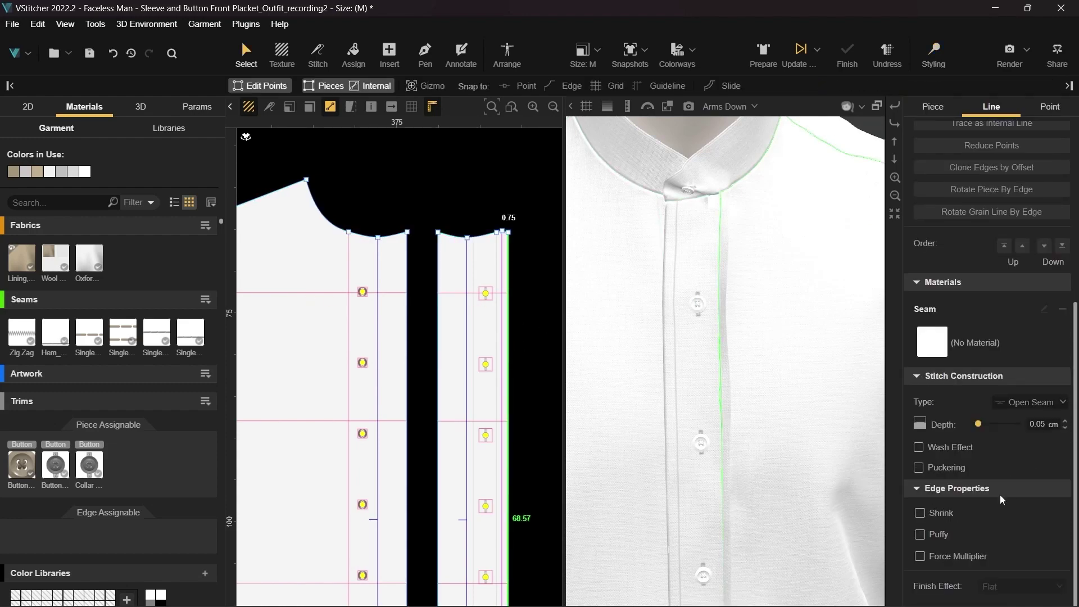
pyautogui.click(968, 554)
pyautogui.click(936, 540)
pyautogui.write('2')
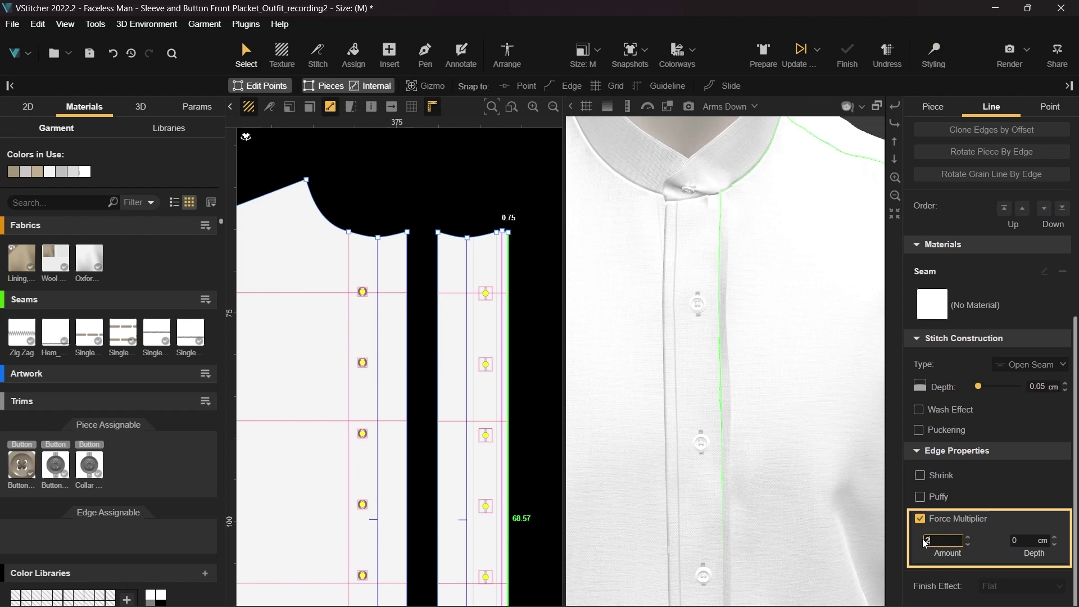
pyautogui.click(1014, 539)
pyautogui.moveTo(1014, 539); pyautogui.dragTo(1008, 535)
# Step: Dress the garment with the reinforced placket edge, pinch the collar band near its button upward, and finish the drape
pyautogui.click(804, 51)
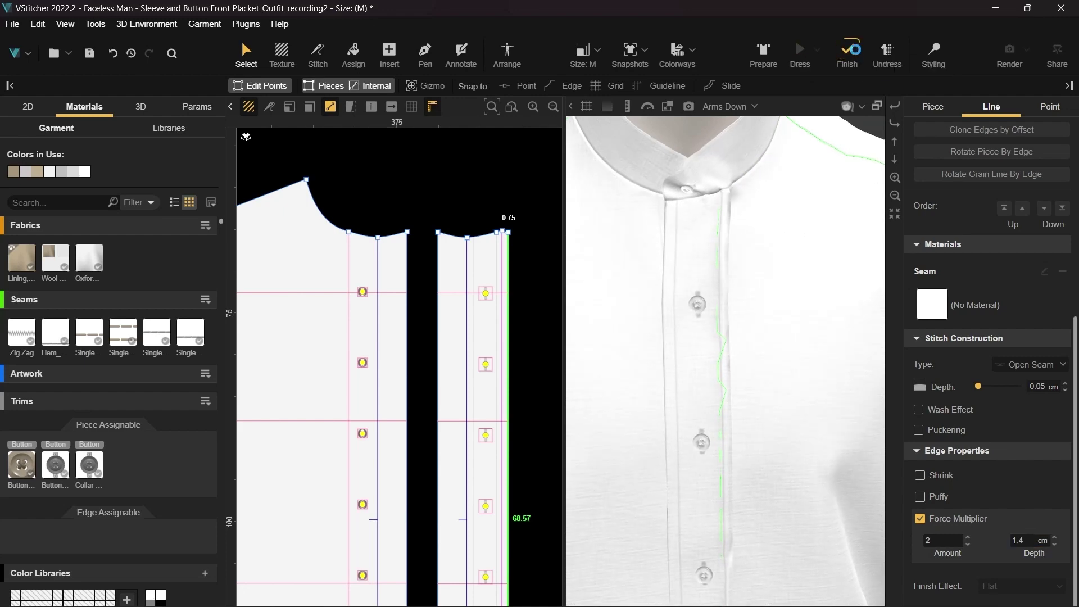
pyautogui.moveTo(693, 172); pyautogui.dragTo(712, 150)
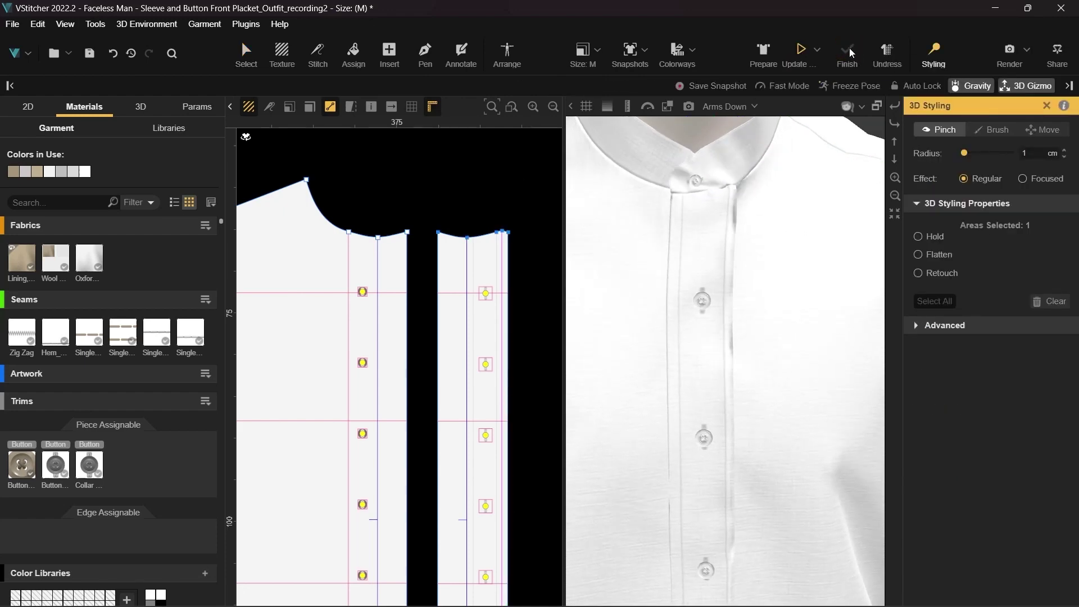
pyautogui.click(846, 63)
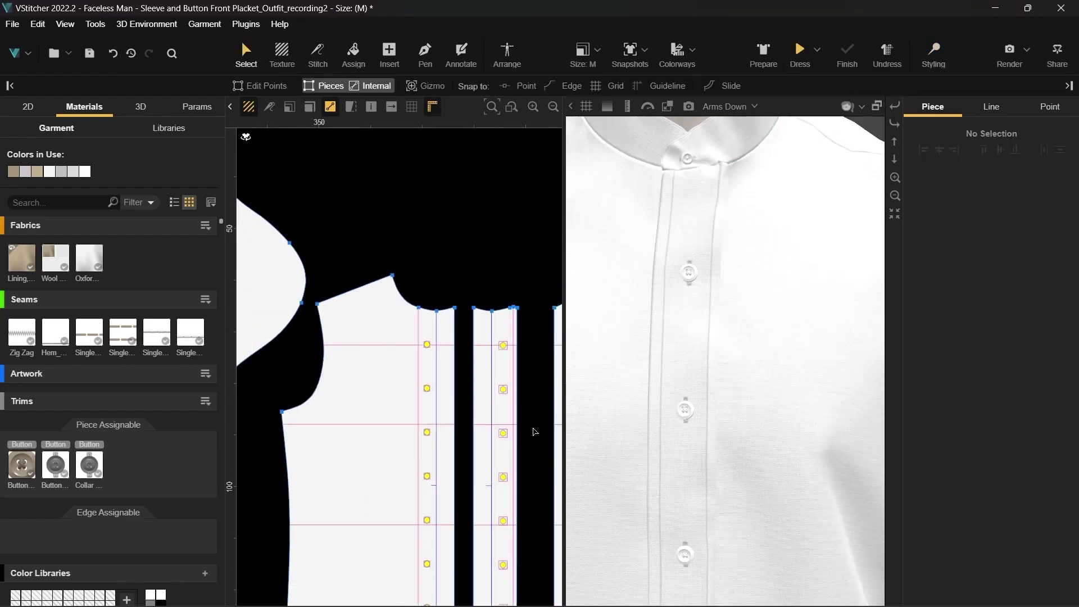
# Step: Enable both sleeves with their cuffs and sleeve plackets for use in 3D
pyautogui.scroll(-5, 532, 434)
pyautogui.moveTo(514, 430); pyautogui.dragTo(439, 427, button='middle')
pyautogui.scroll(-3, 440, 427)
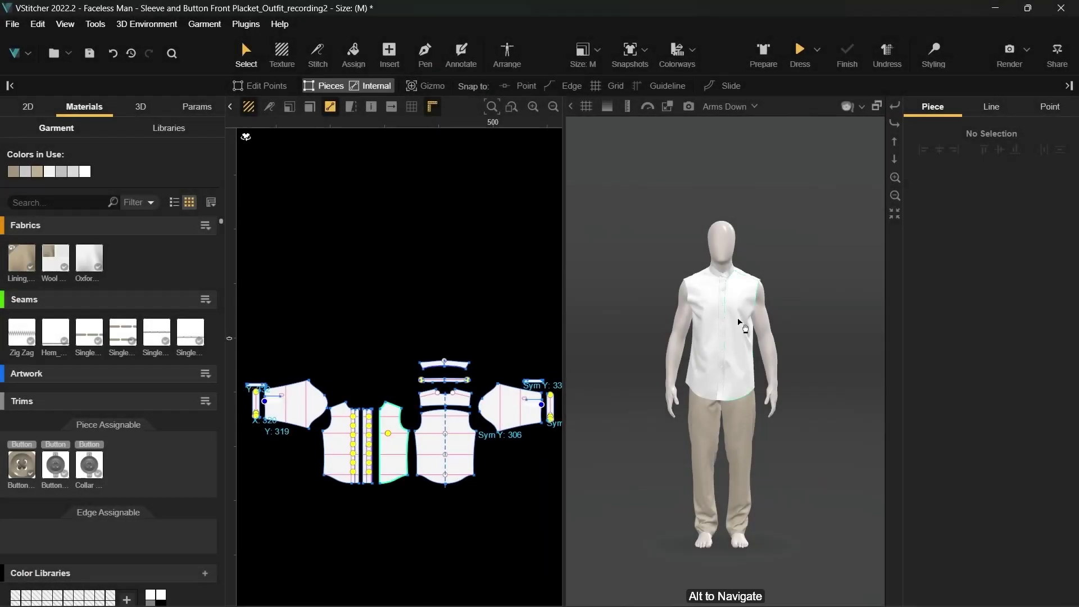
pyautogui.moveTo(248, 381); pyautogui.dragTo(339, 443)
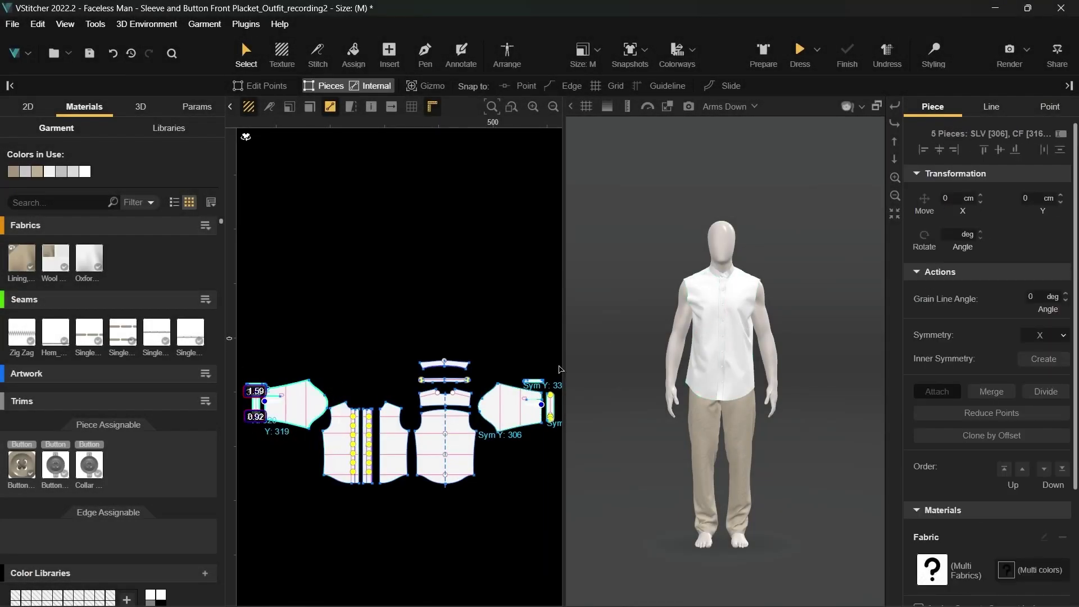
pyautogui.keyDown('shift'); pyautogui.moveTo(559, 369); pyautogui.dragTo(475, 455); pyautogui.keyUp('shift')
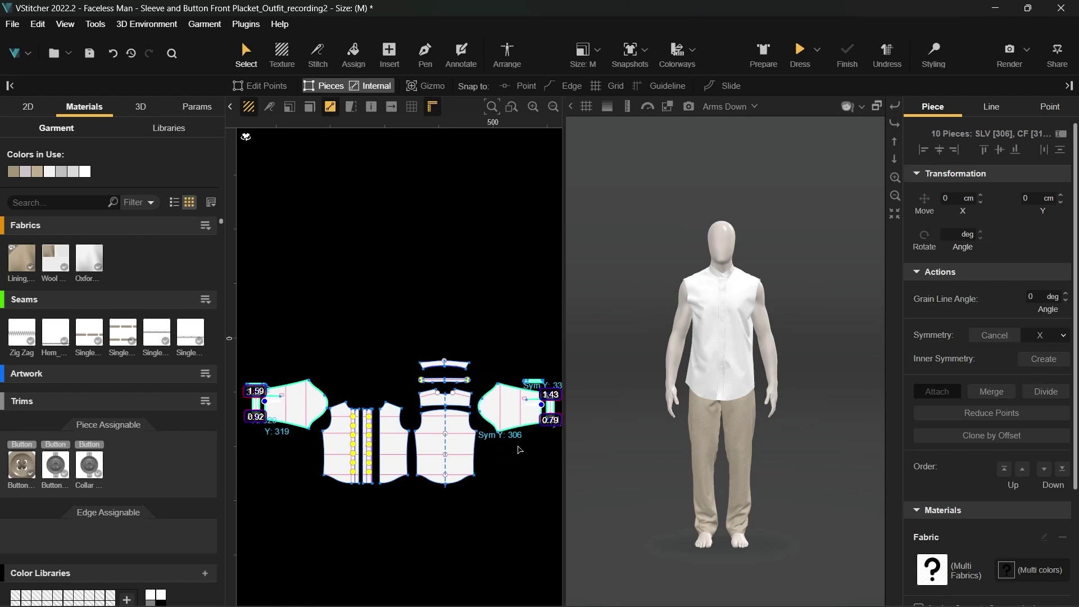
pyautogui.scroll(-3, 945, 487)
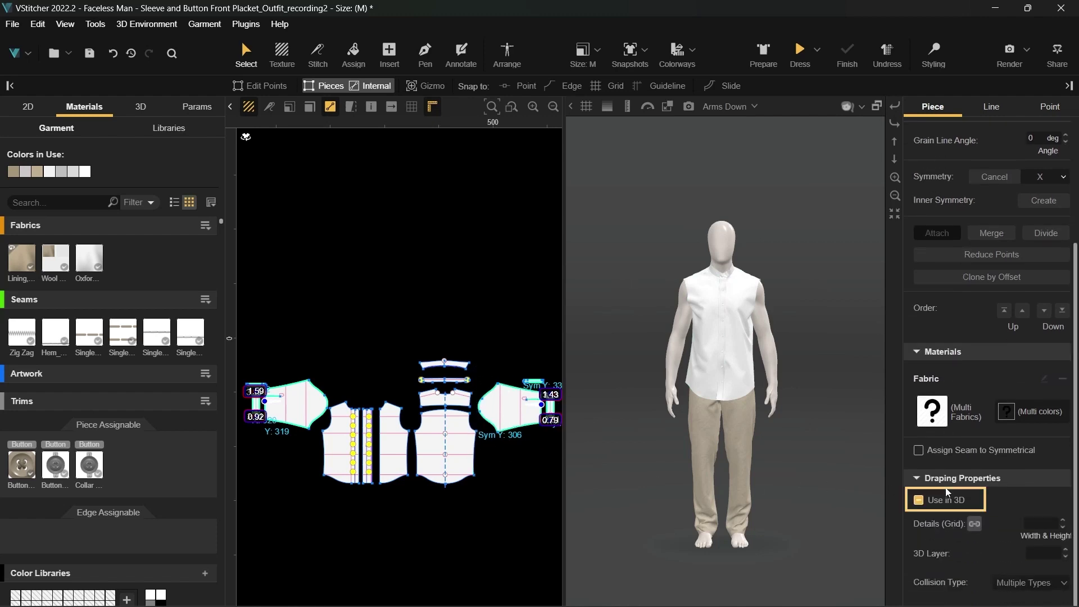
pyautogui.click(919, 500)
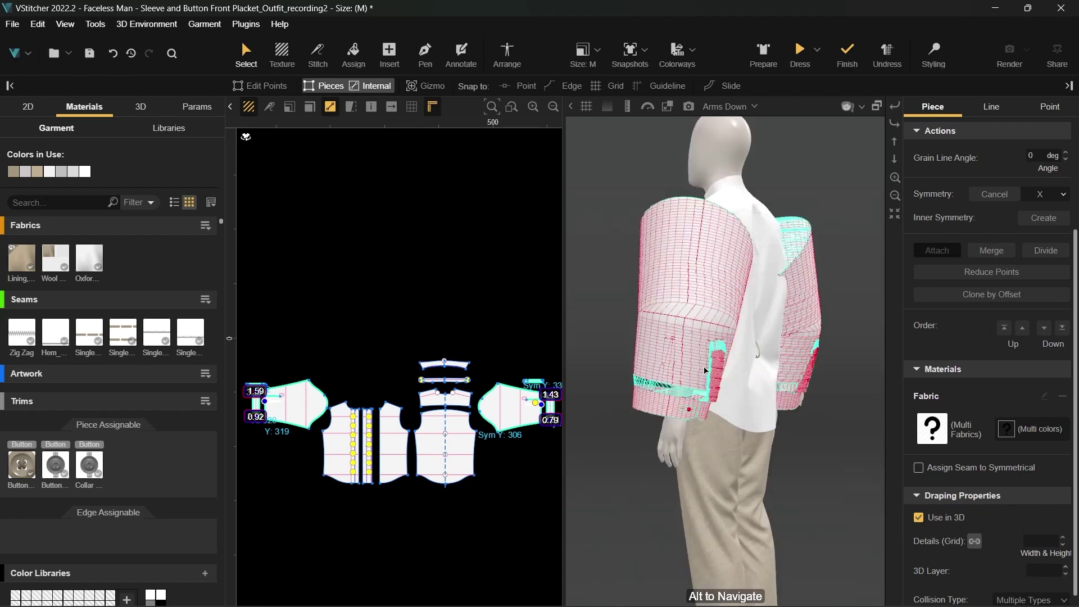
# Step: Move piece 332 on the front left arm from Cluster 3 to the Flat Cluster 2 in the 3D arrangement
pyautogui.scroll(5, 703, 367)
pyautogui.click(508, 53)
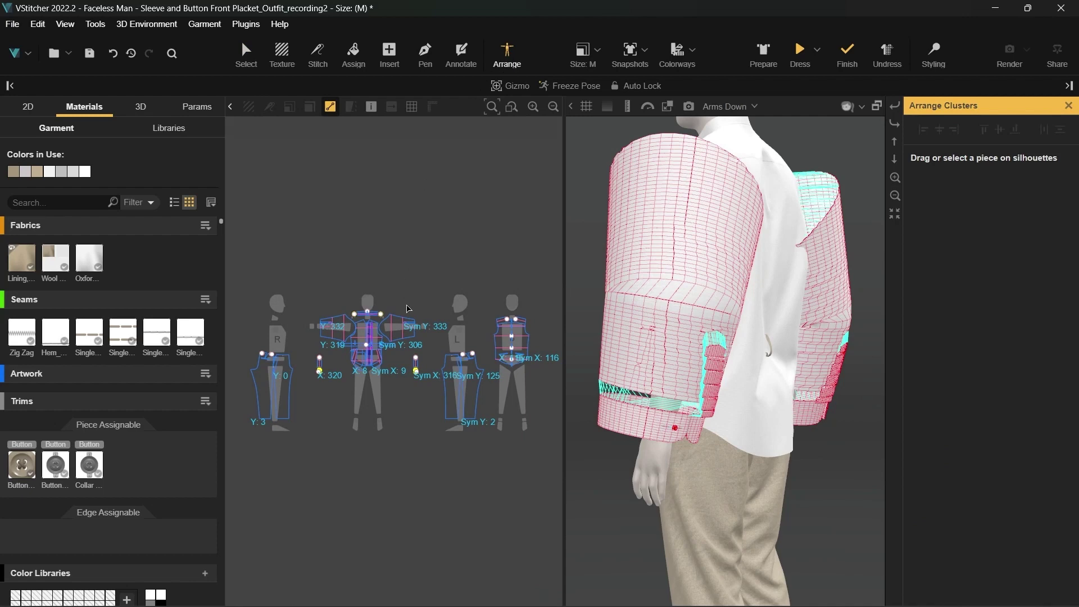
pyautogui.click(415, 332)
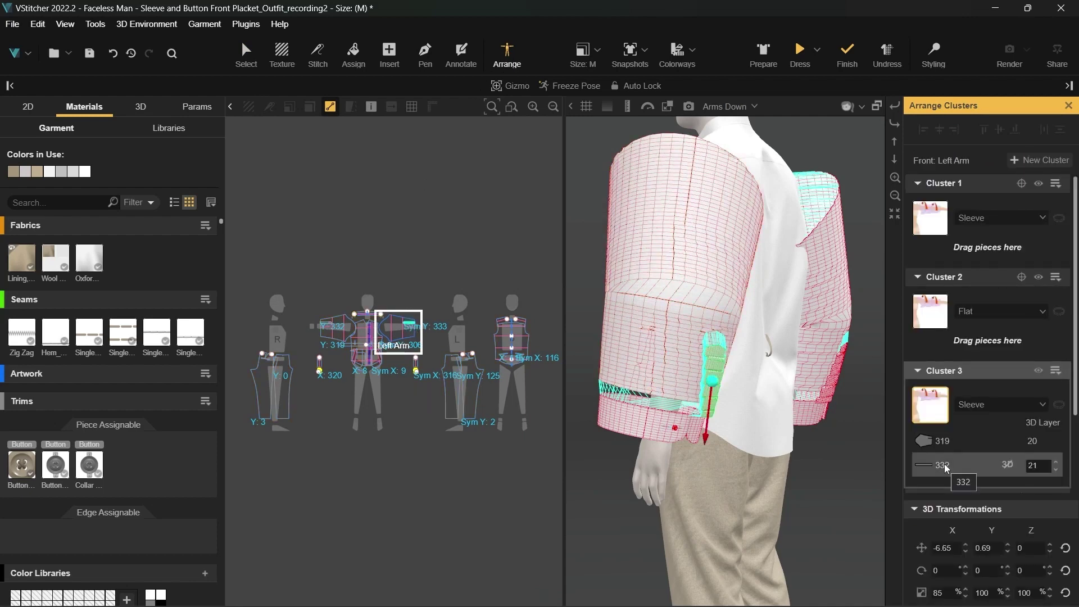
pyautogui.moveTo(937, 465); pyautogui.dragTo(959, 338)
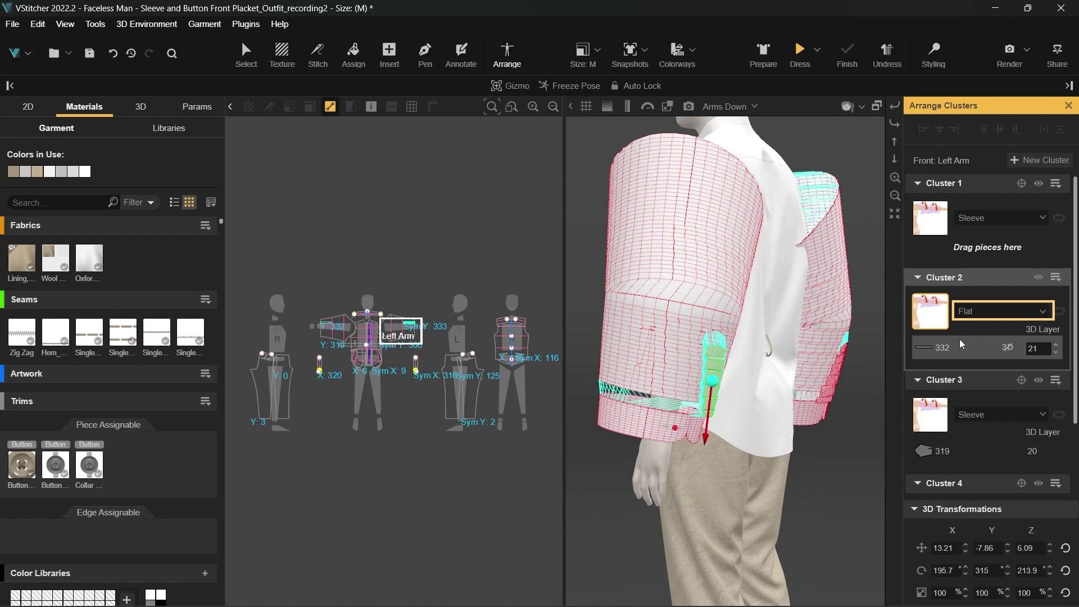
# Step: Position sleeve placket 332 against the lower left sleeve near the cuff in 3D and dress the garment
pyautogui.moveTo(652, 368); pyautogui.dragTo(687, 394)
pyautogui.moveTo(746, 413)
pyautogui.mouseDown()
pyautogui.moveTo(683, 409)
pyautogui.moveTo(645, 383)
pyautogui.moveTo(718, 423)
pyautogui.moveTo(753, 421)
pyautogui.mouseUp()
pyautogui.hotkey('ctrl', 'd')
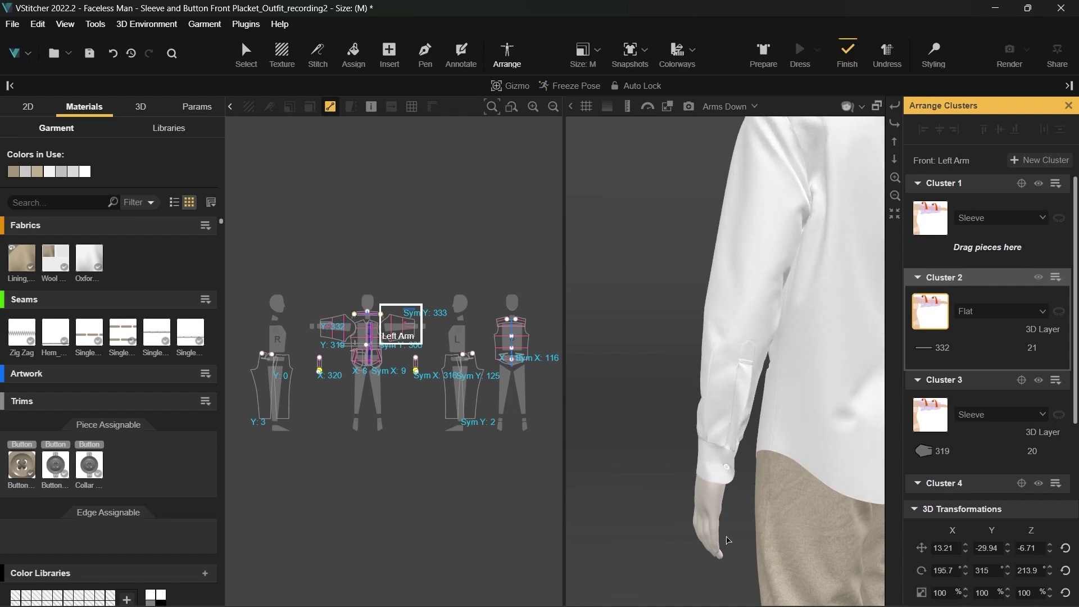
# Step: Recolor the pointed sleeve placket piece with the tan color already used in the garment
pyautogui.scroll(3, 727, 540)
pyautogui.click(245, 54)
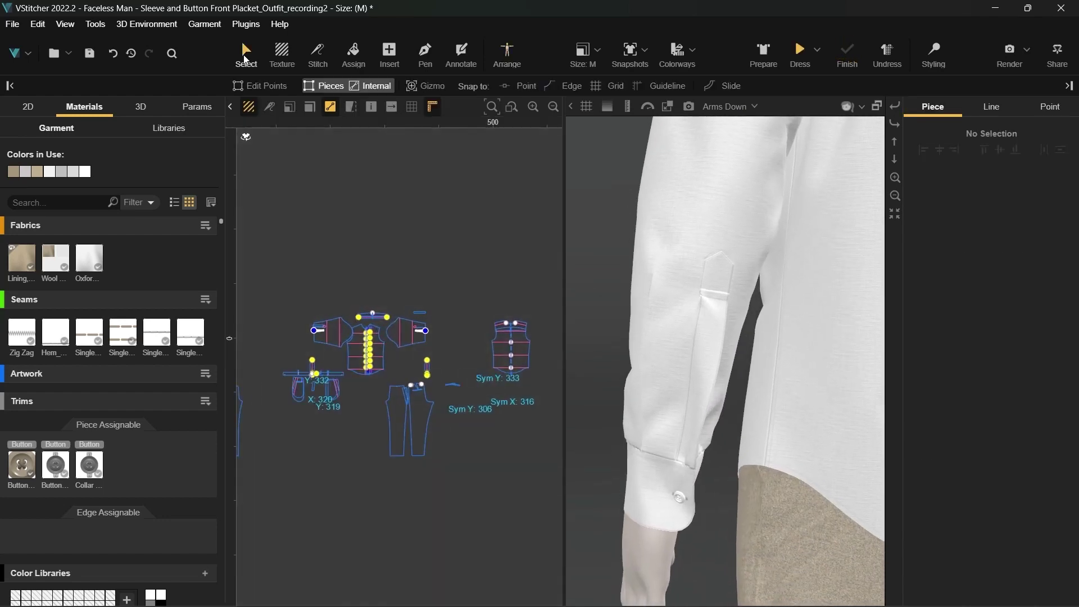
pyautogui.scroll(10, 404, 346)
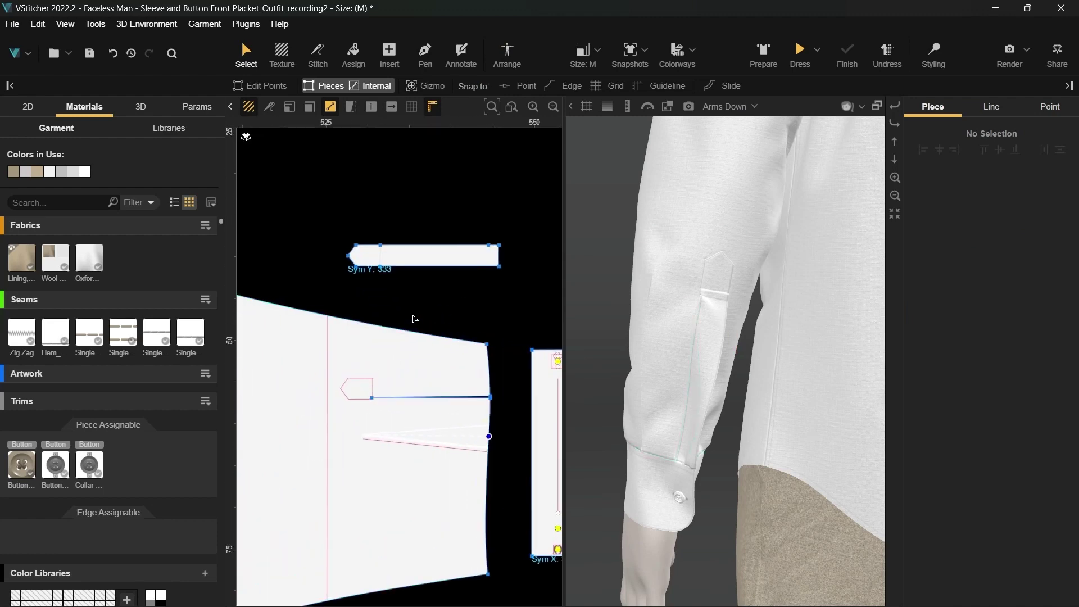
pyautogui.moveTo(37, 176); pyautogui.dragTo(475, 262)
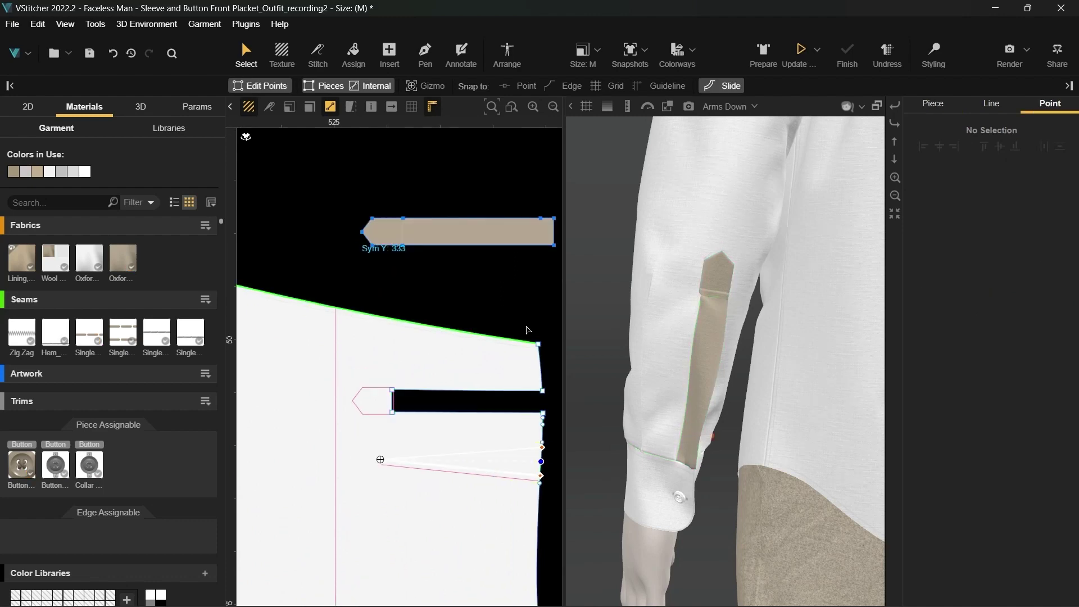
pyautogui.moveTo(527, 292); pyautogui.dragTo(522, 354, button='middle')
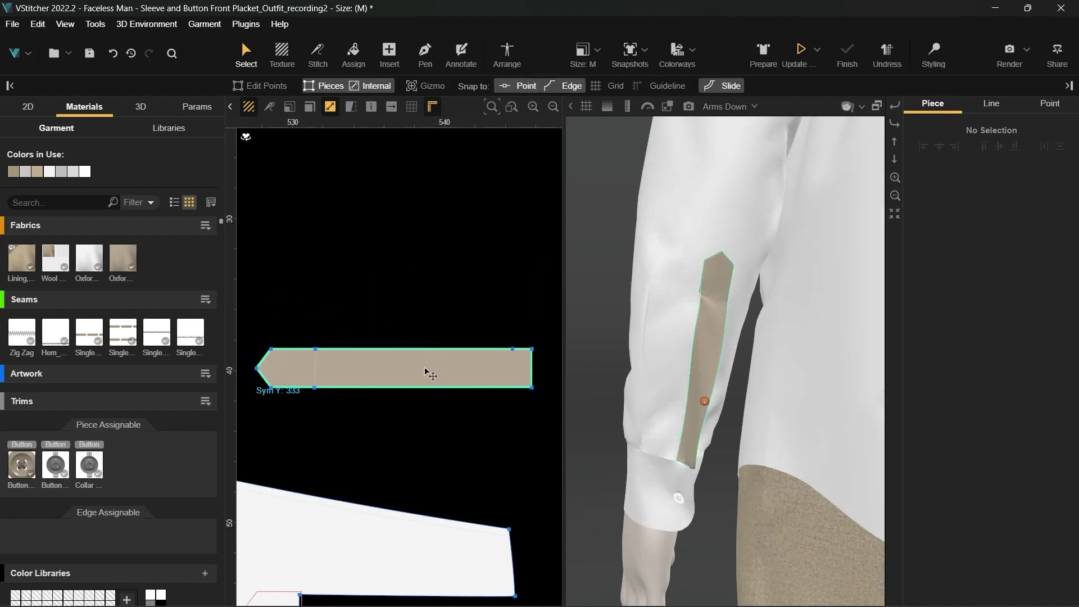
pyautogui.moveTo(427, 373); pyautogui.dragTo(500, 311)
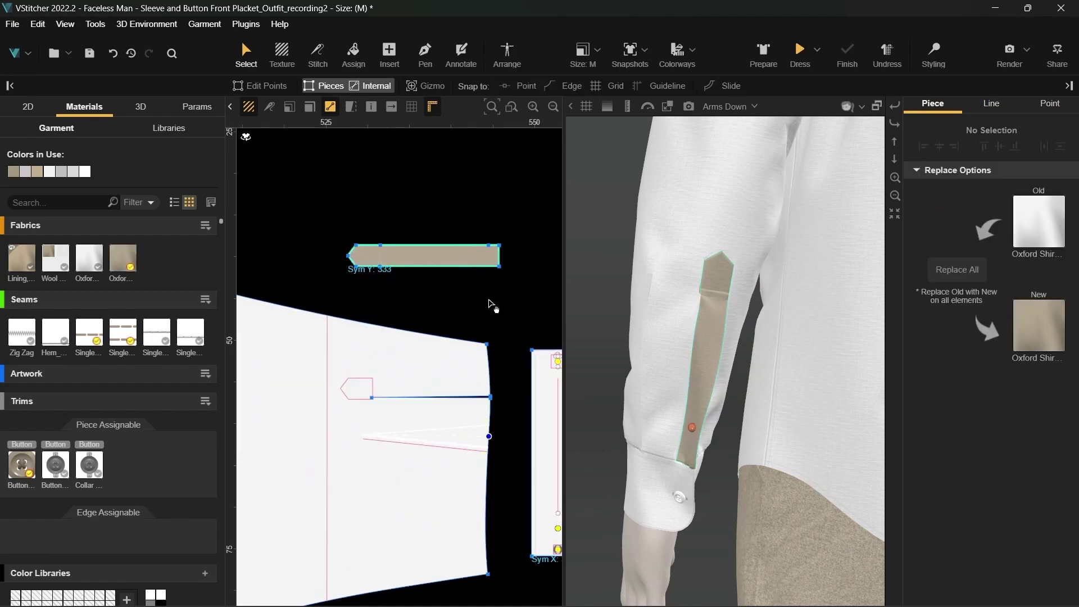
pyautogui.click(488, 303)
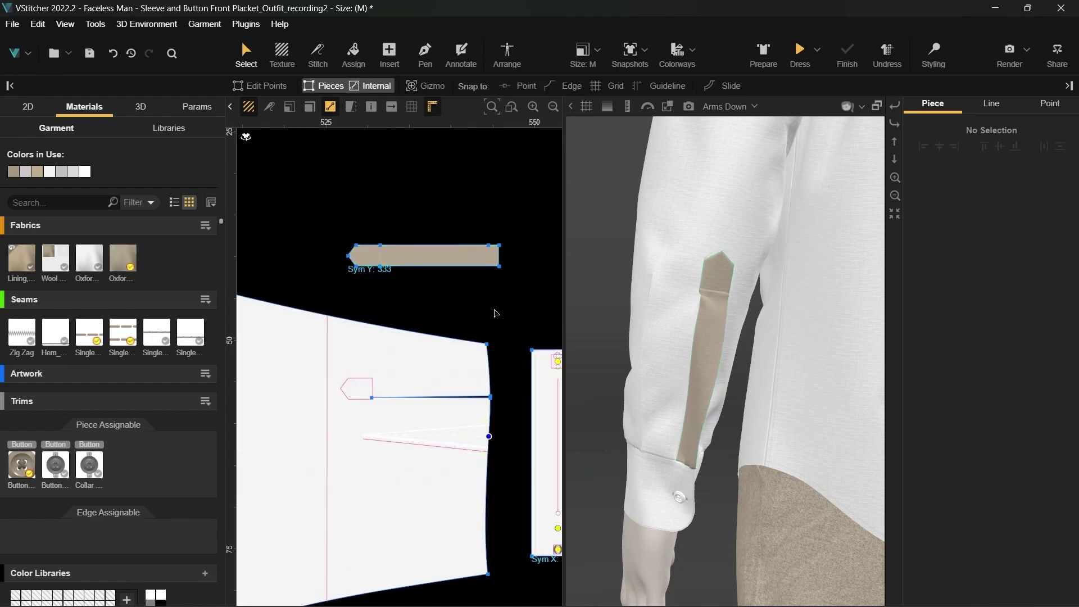
# Step: Add a point on the upper edge of the sleeve's placket slit, with a Sharp curve type and Corner Point enabled
pyautogui.press('p')
pyautogui.scroll(4, 393, 355)
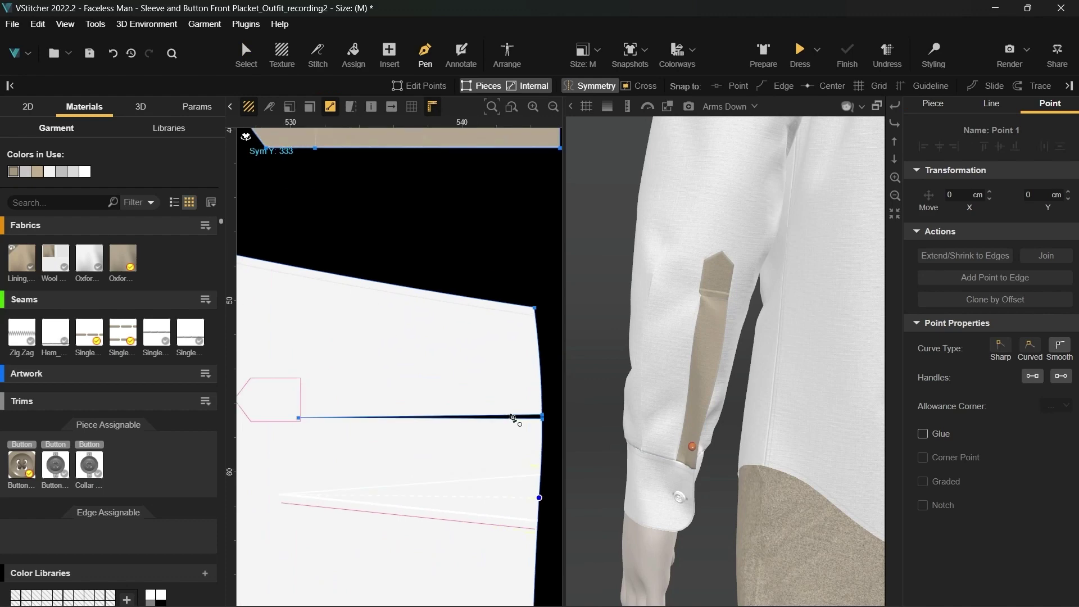
pyautogui.press('e')
pyautogui.click(513, 416)
pyautogui.moveTo(513, 415); pyautogui.dragTo(456, 389)
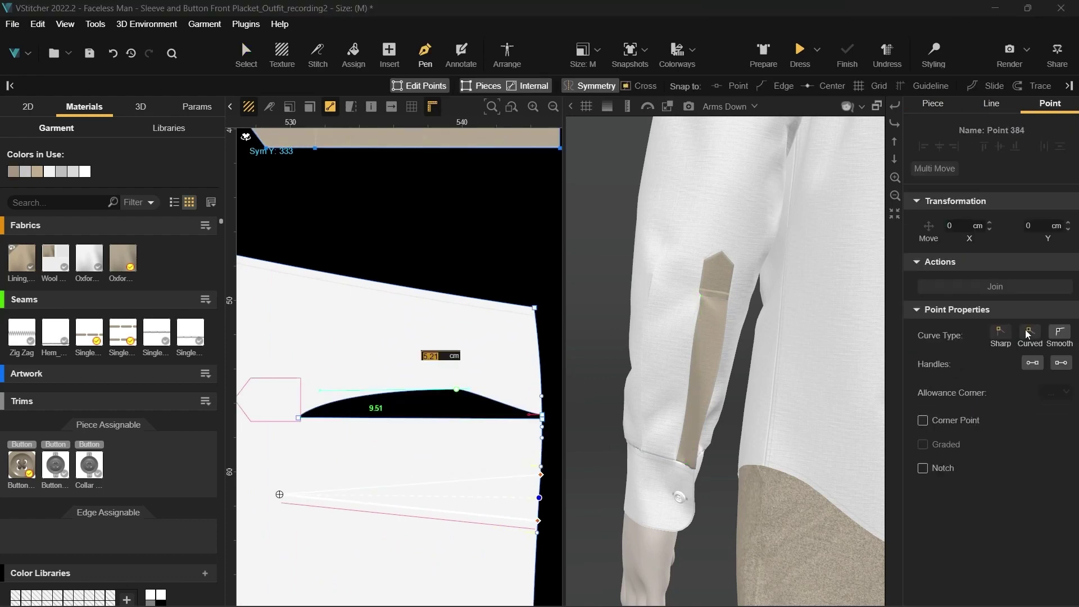
pyautogui.click(1000, 332)
pyautogui.click(922, 421)
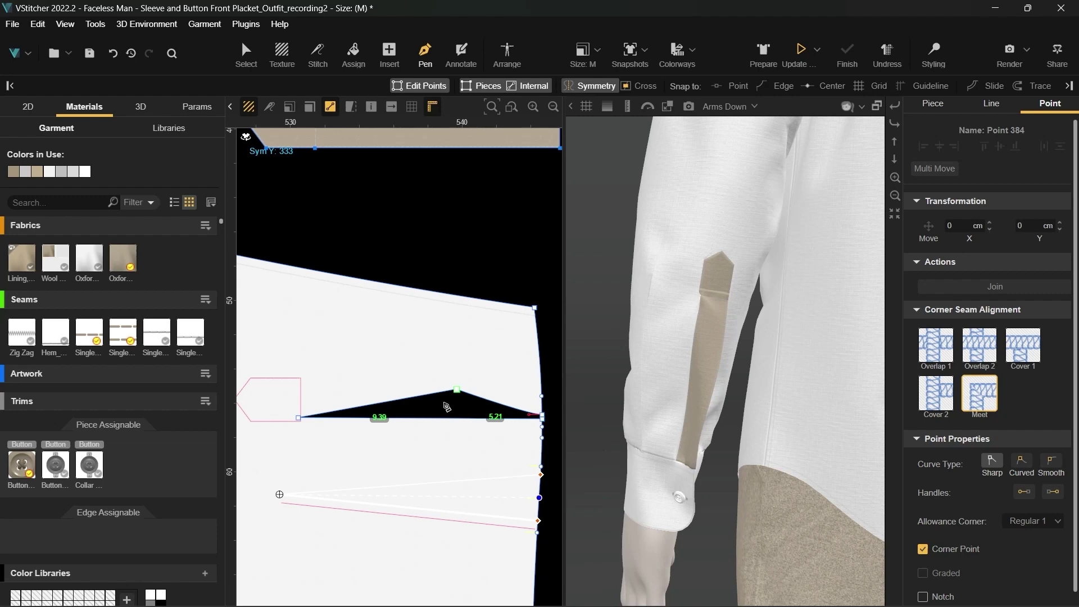
# Step: Reshape the sleeve slit into a straight opening, squaring its inner end at about 2.1 cm and raising the upper cuff-edge corner to match
pyautogui.press('Escape')
pyautogui.moveTo(393, 388); pyautogui.dragTo(300, 382)
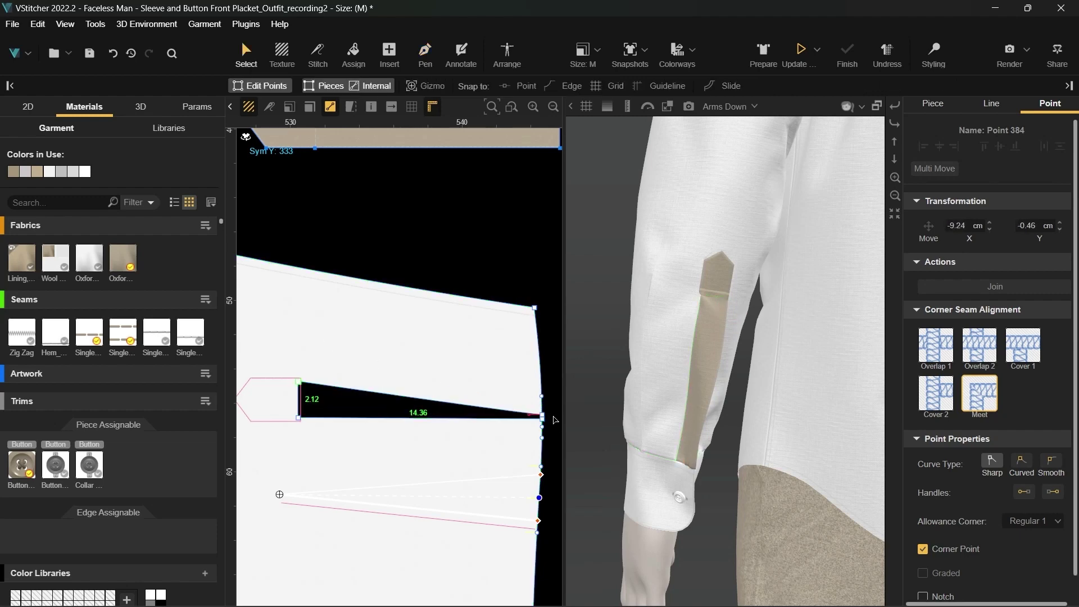
pyautogui.moveTo(542, 414); pyautogui.dragTo(550, 389)
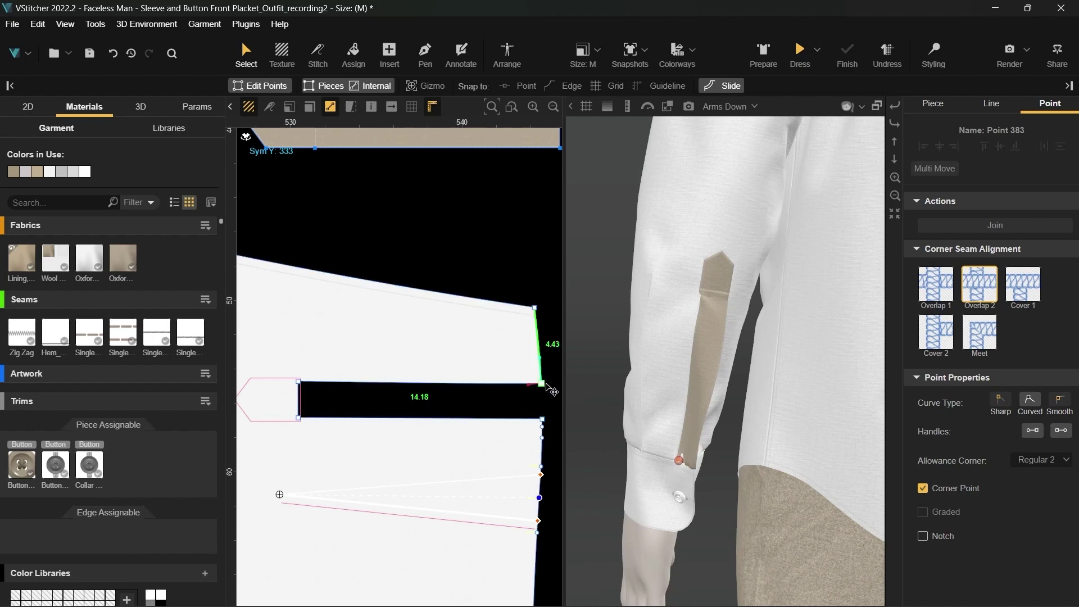
pyautogui.click(547, 405)
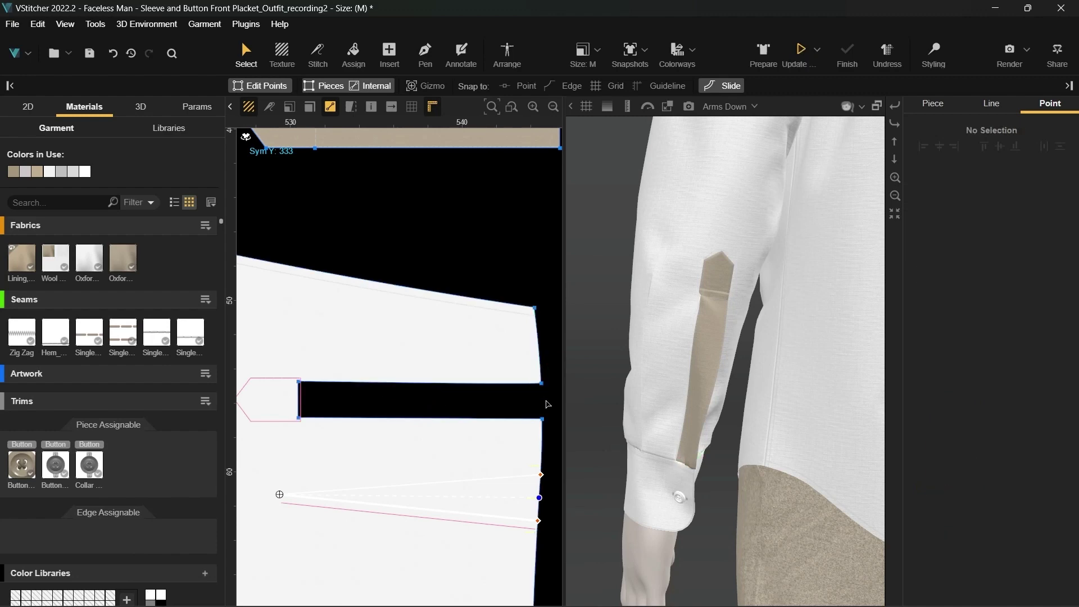
# Step: Duplicate the sleeve placket above the original as the binding side and exclude the tower-side original from use in 3D
pyautogui.scroll(-1, 545, 401)
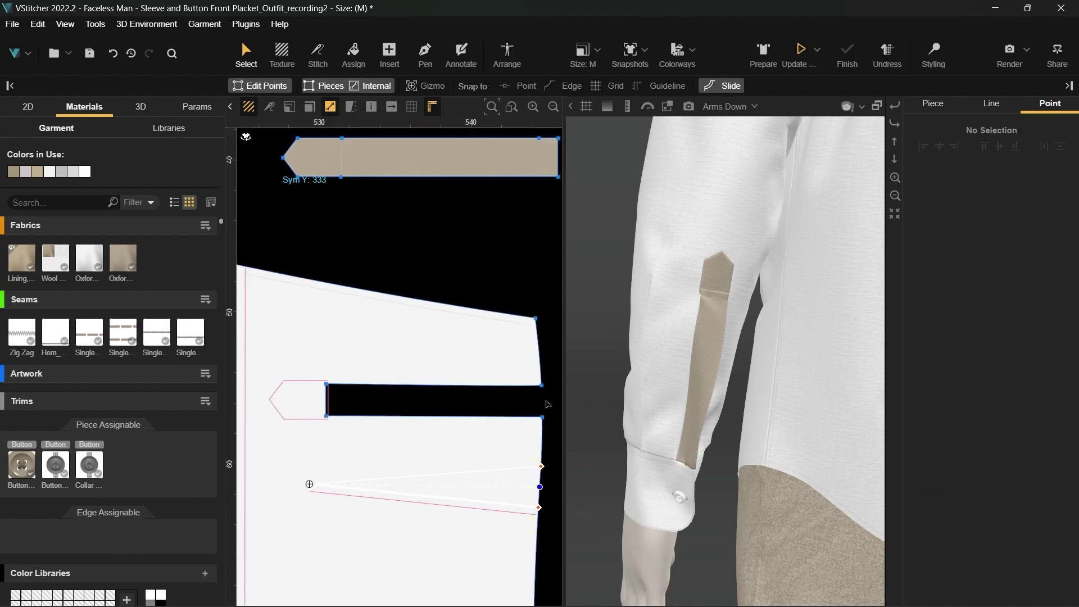
pyautogui.moveTo(525, 164); pyautogui.dragTo(498, 375, button='middle')
pyautogui.click(499, 375)
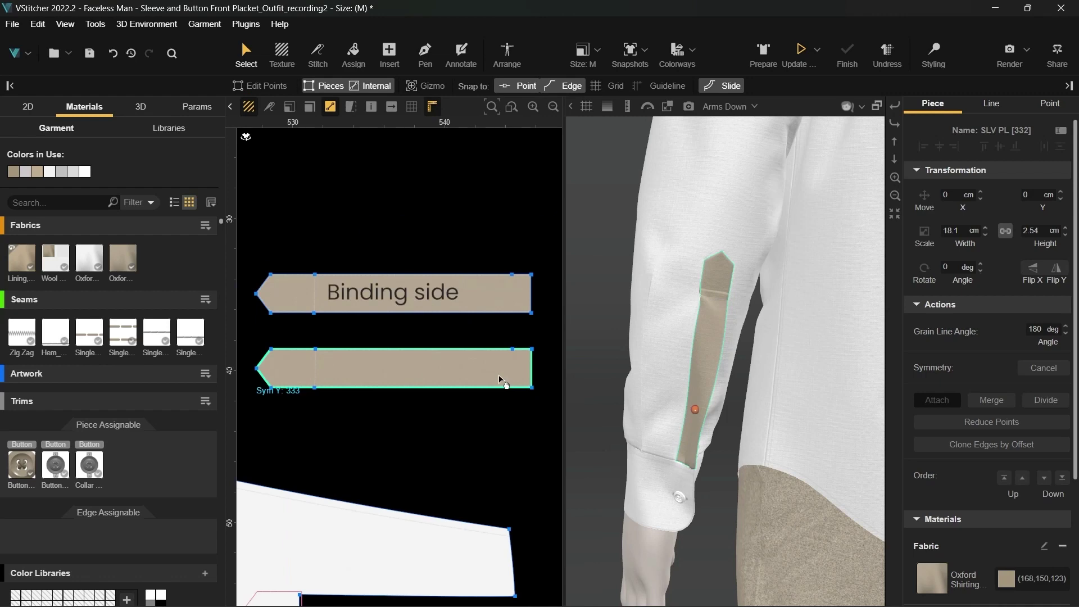
pyautogui.scroll(-3, 962, 429)
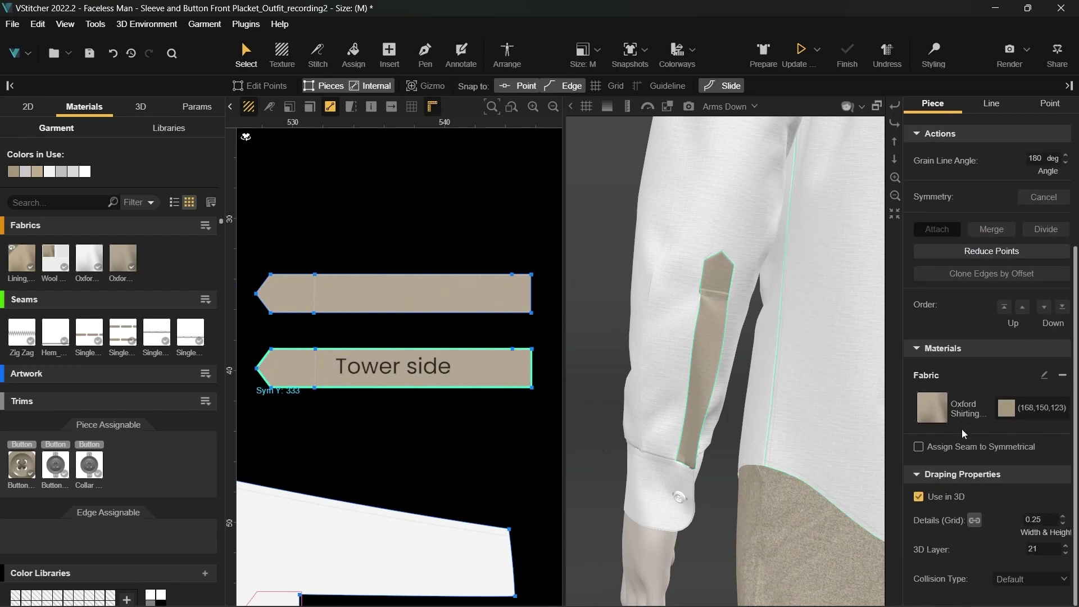
pyautogui.click(918, 497)
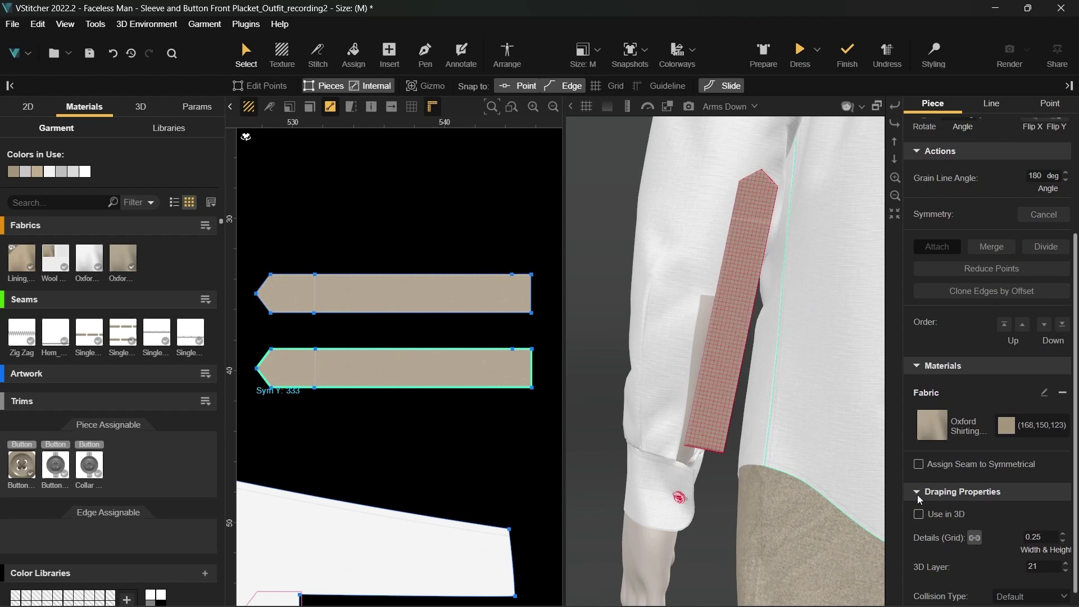
# Step: Delete the three tip points and the extra upper-edge point of the duplicated binding-side placket
pyautogui.click(253, 221)
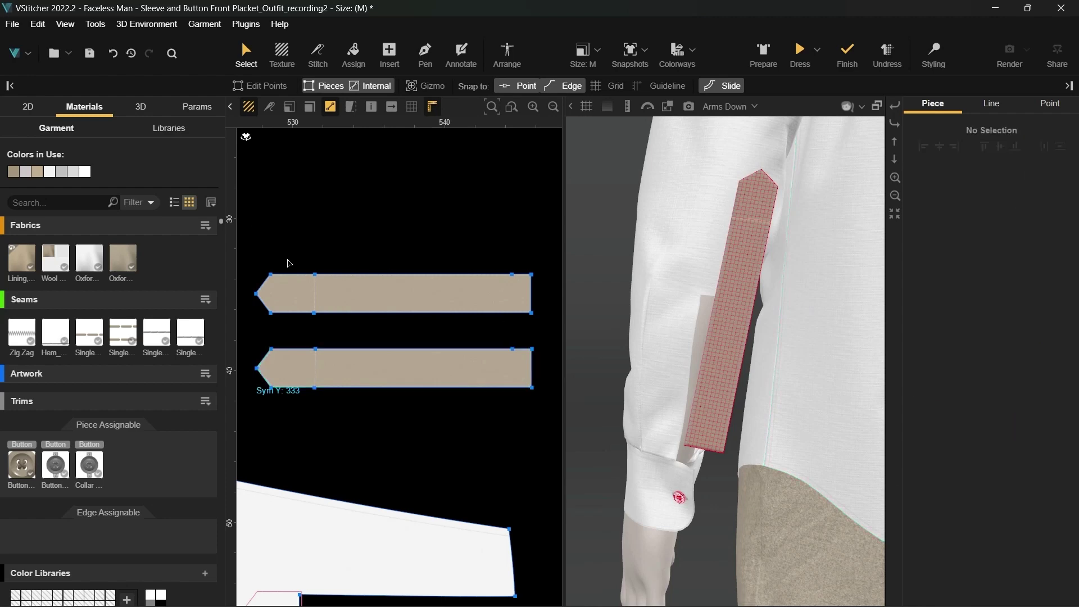
pyautogui.moveTo(270, 275); pyautogui.dragTo(257, 293)
pyautogui.press('Delete')
pyautogui.click(271, 312)
pyautogui.press('Delete')
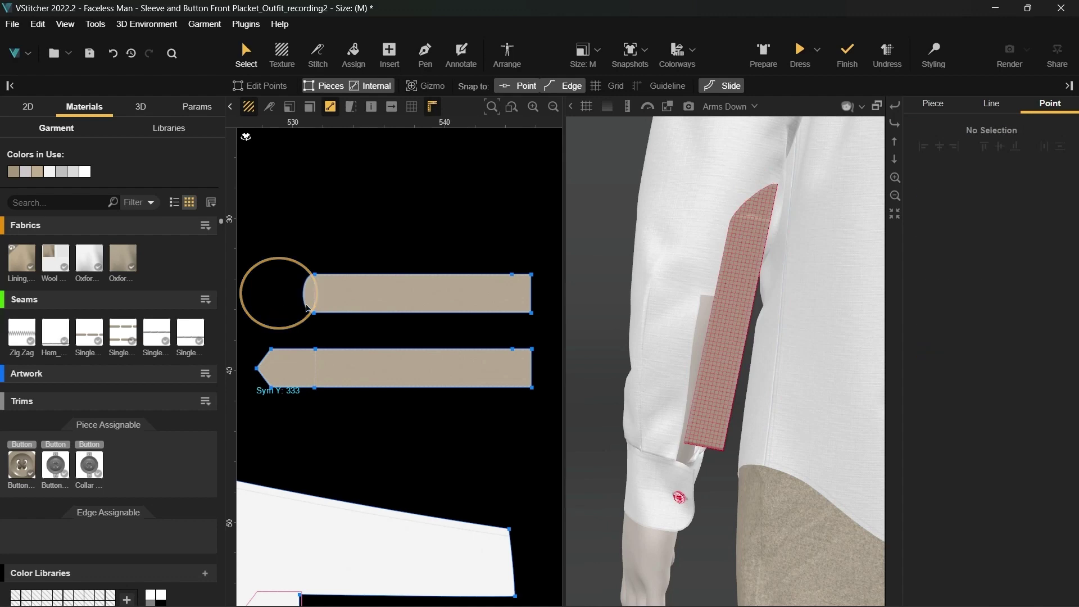
pyautogui.click(512, 274)
pyautogui.press('Delete')
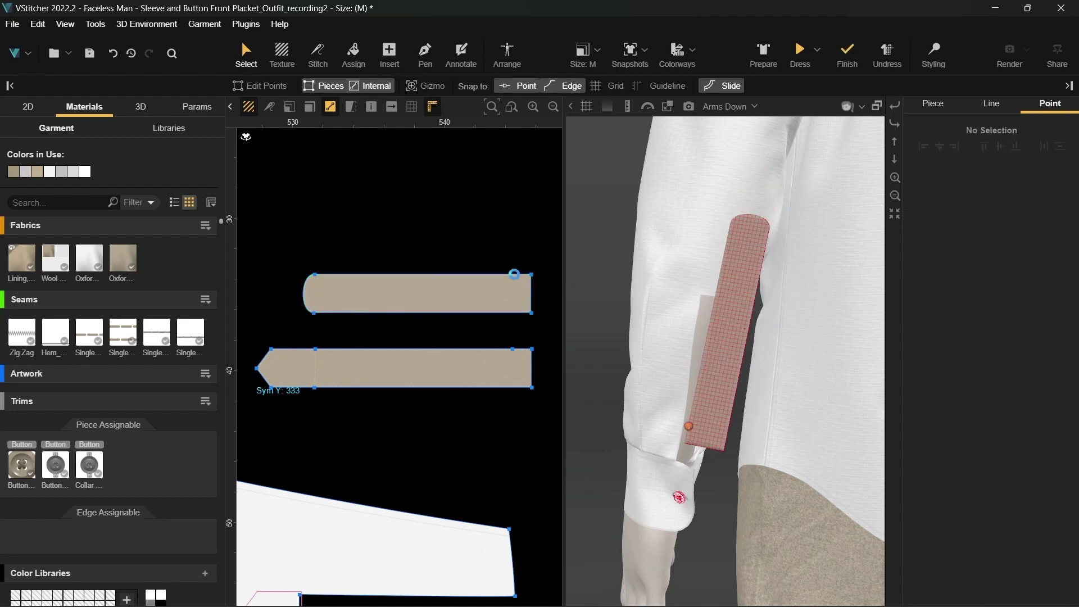
# Step: Square off the binding piece's rounded end with two Sharp points and delete the extra point on its lower edge
pyautogui.click(314, 312)
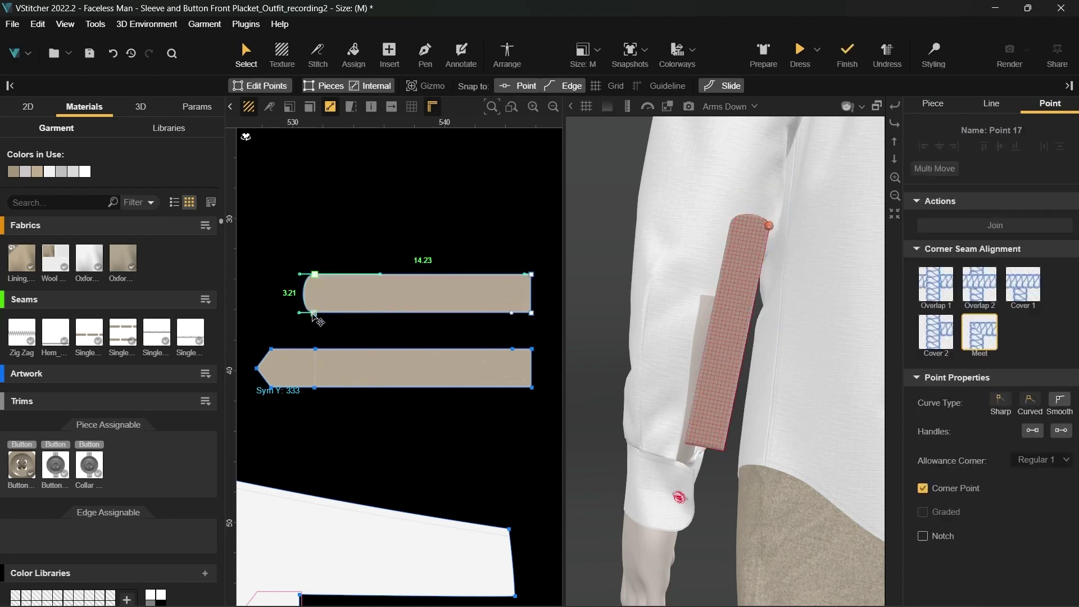
pyautogui.keyDown('shift'); pyautogui.click(313, 313); pyautogui.keyUp('shift')
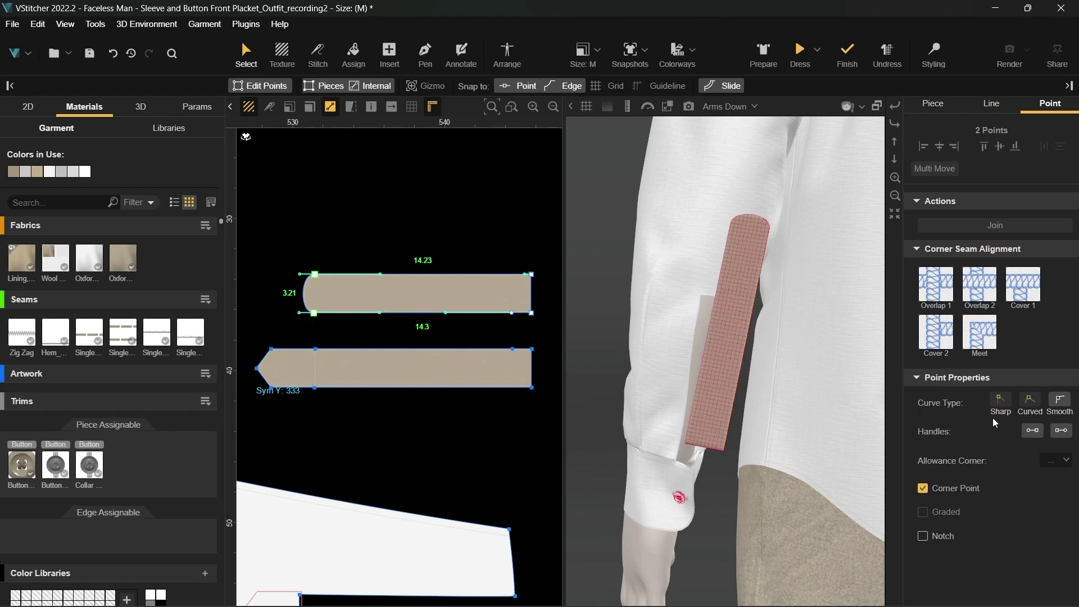
pyautogui.click(999, 400)
pyautogui.click(511, 312)
pyautogui.press('Delete')
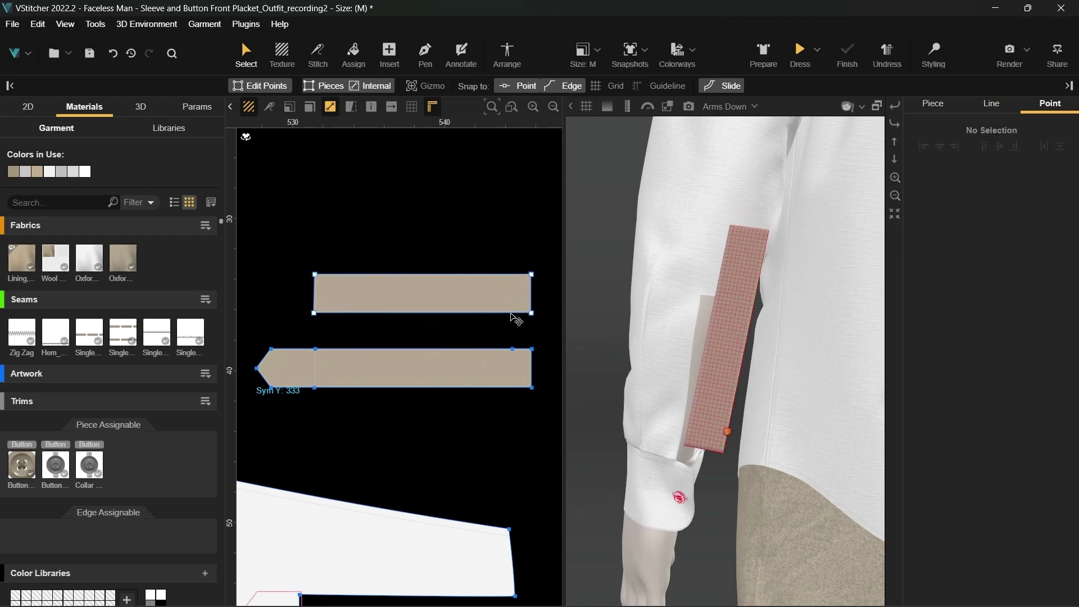
# Step: Add corner points at the midpoints of both short edges of the binding piece
pyautogui.press('p')
pyautogui.click(530, 292)
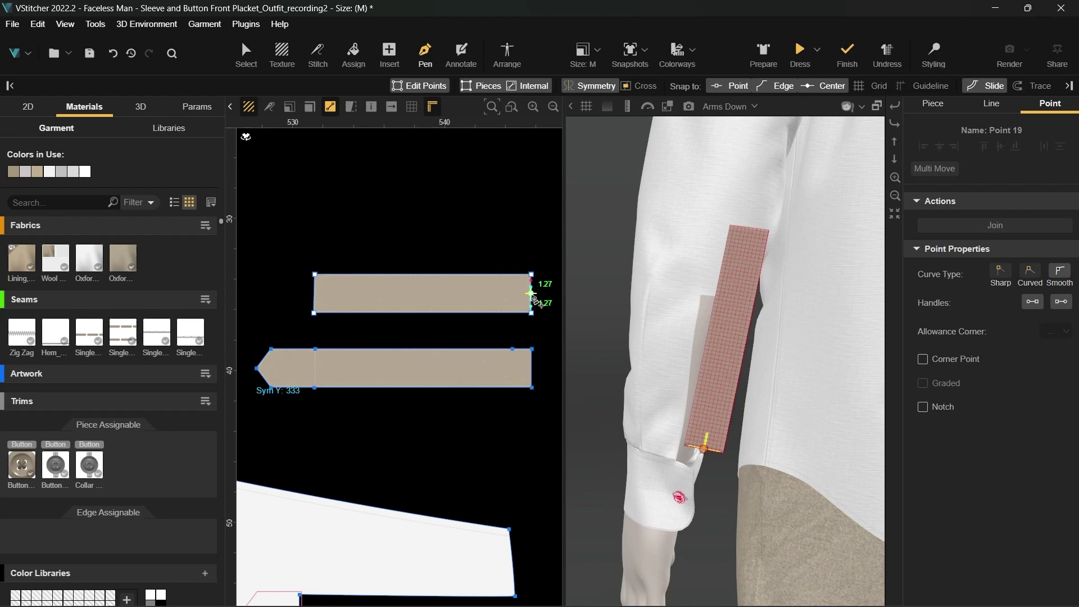
pyautogui.click(922, 359)
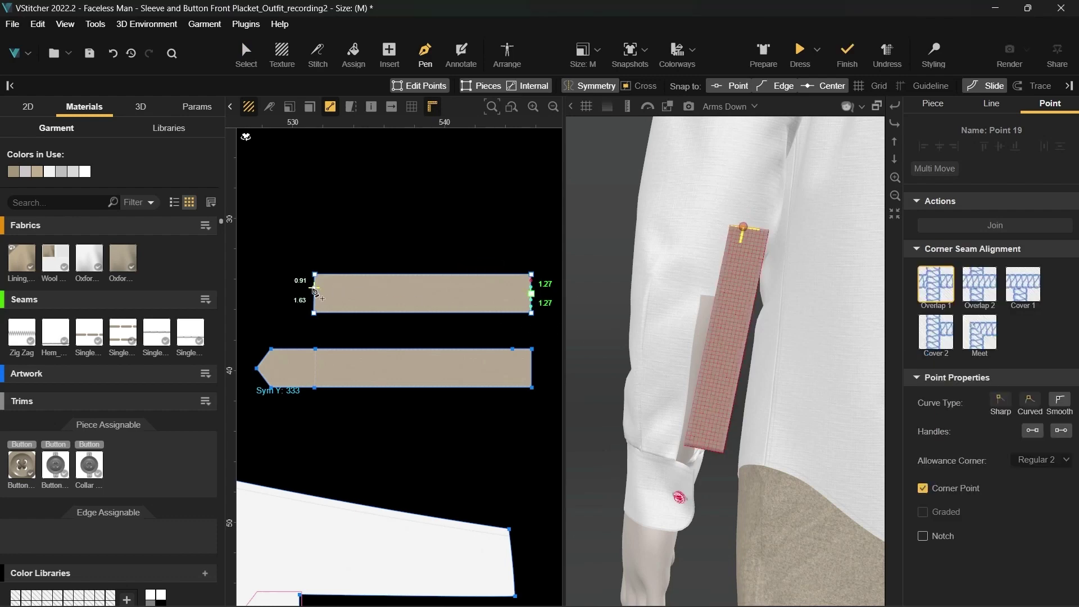
pyautogui.click(313, 292)
pyautogui.click(922, 359)
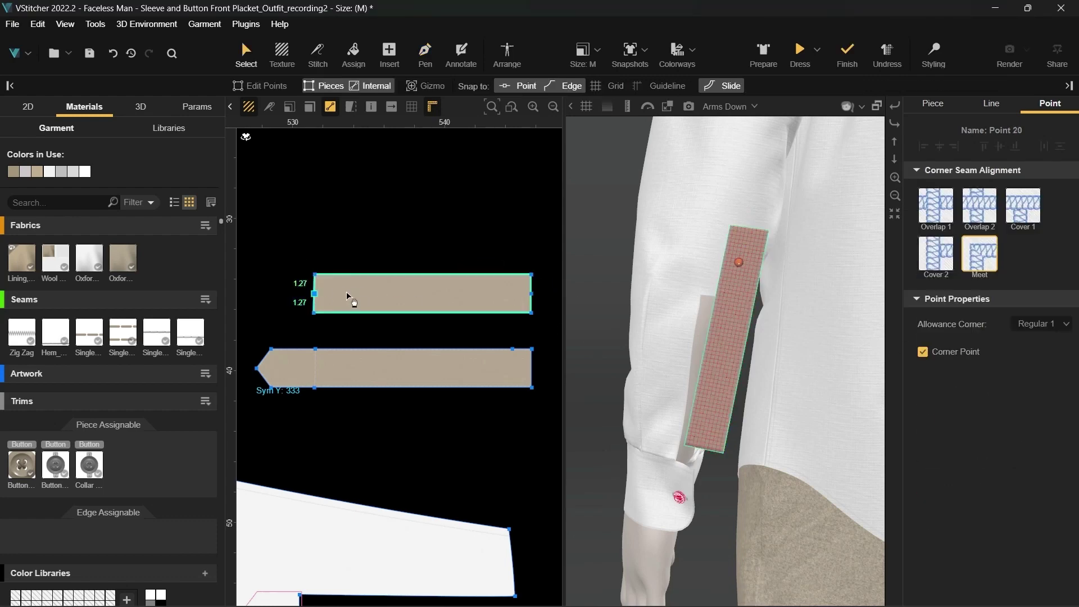
# Step: Draw a lengthwise internal line on the binding piece, extend it to the edges, and align it with the short-edge midpoints
pyautogui.click(326, 288)
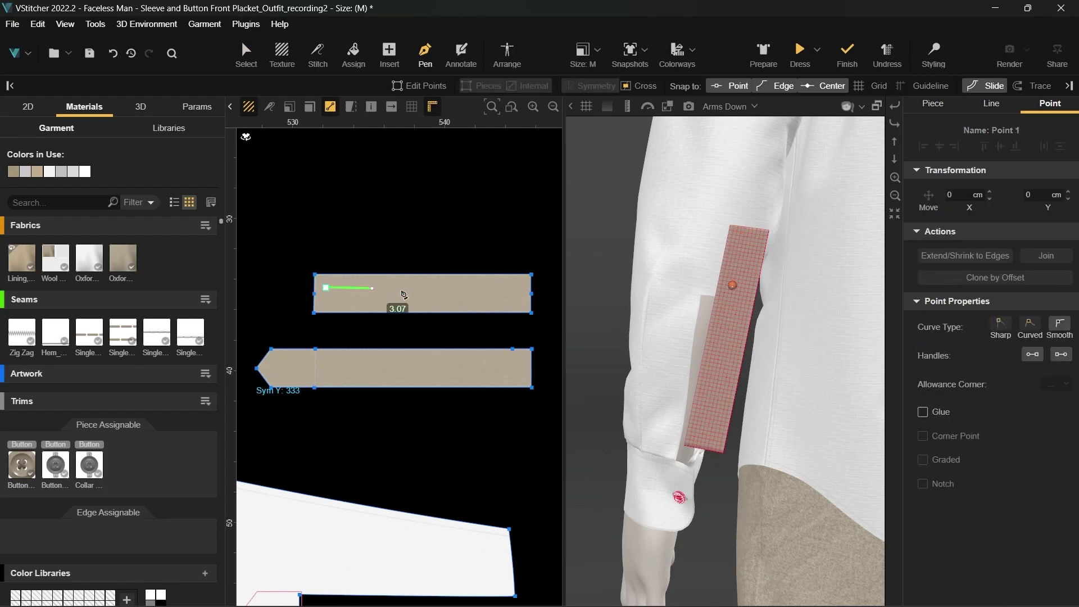
pyautogui.click(506, 287)
pyautogui.press('Escape')
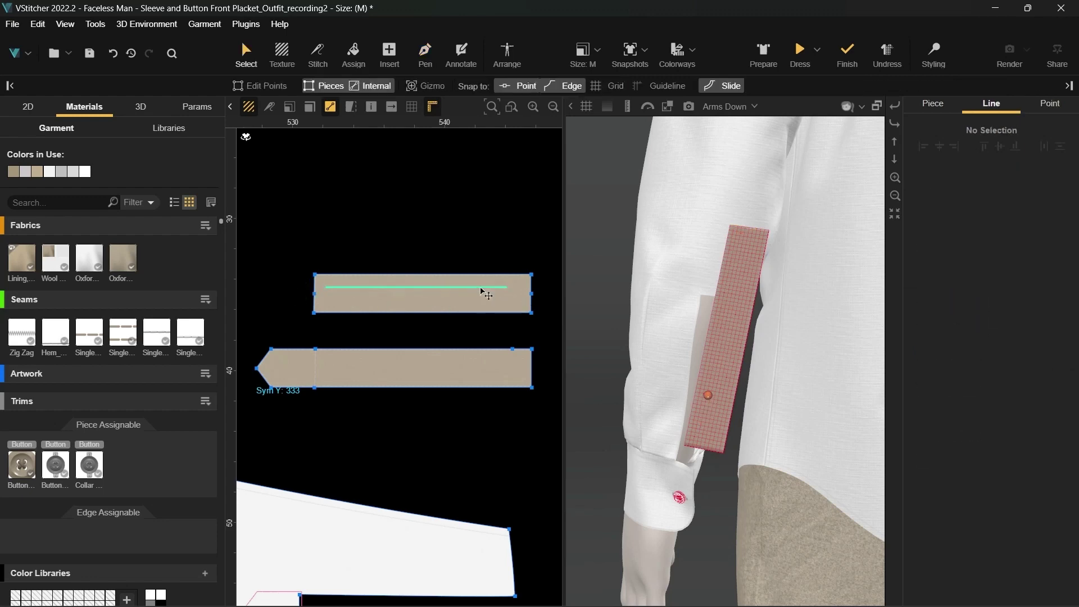
pyautogui.click(482, 291)
pyautogui.click(965, 431)
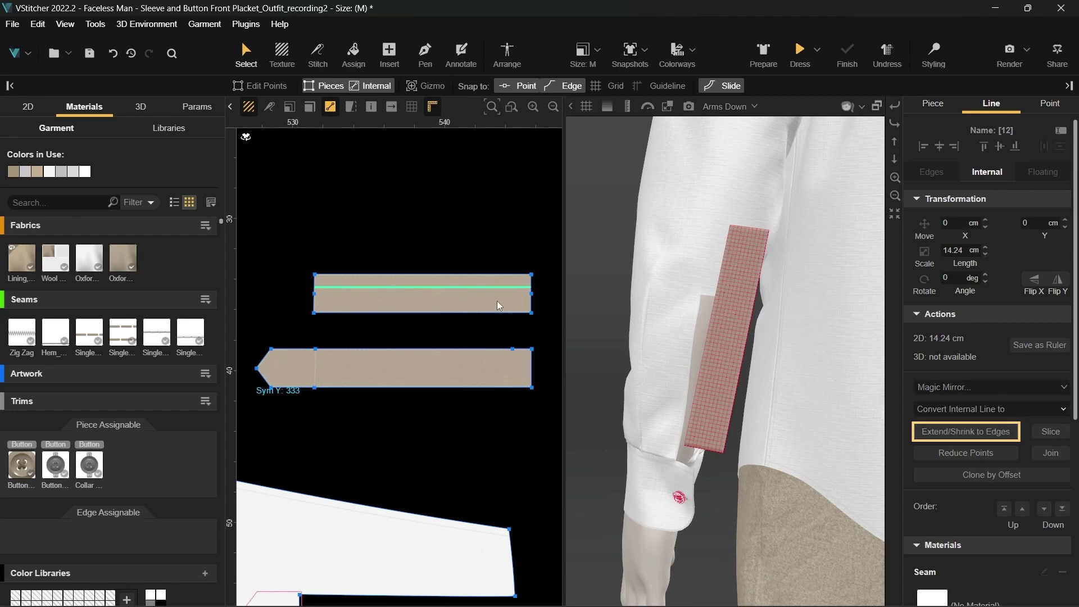
pyautogui.moveTo(498, 287); pyautogui.dragTo(499, 293)
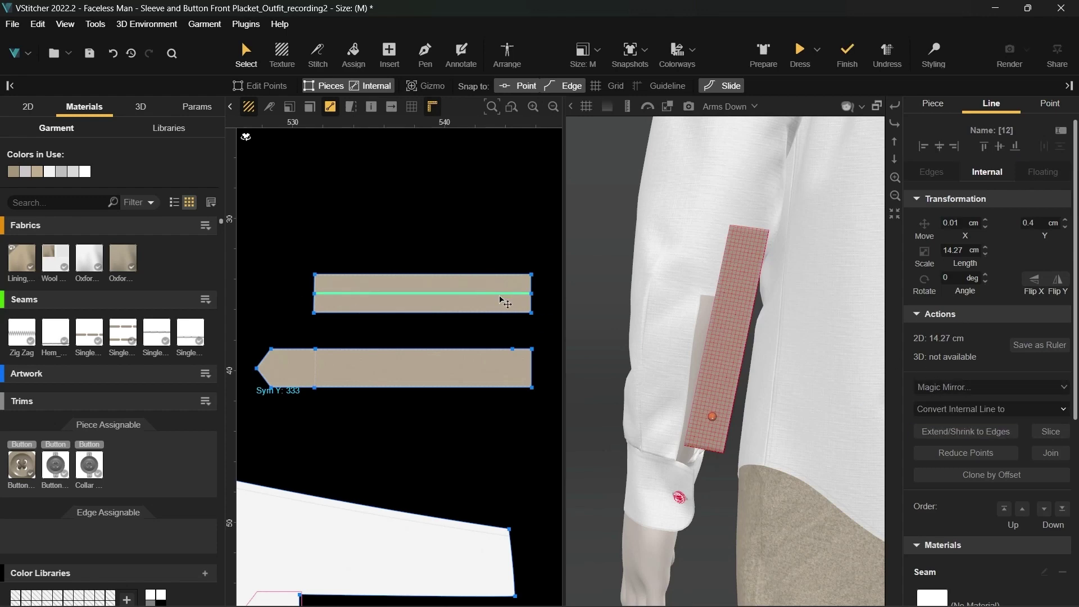
# Step: Make the binding piece's center line a Sharp fold
pyautogui.scroll(-5, 985, 376)
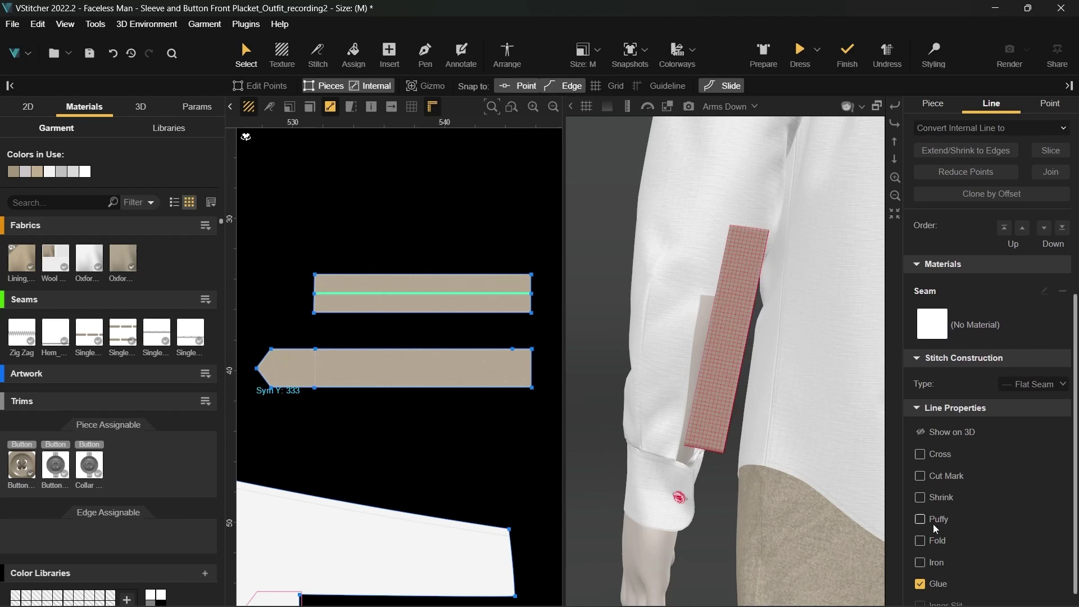
pyautogui.click(932, 538)
pyautogui.click(936, 561)
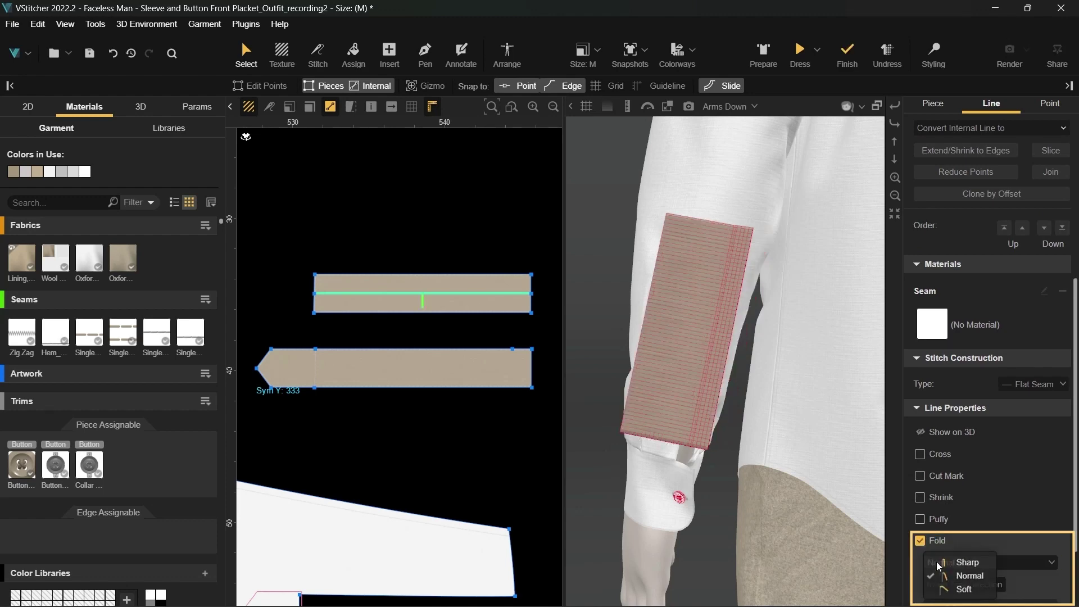
pyautogui.click(939, 562)
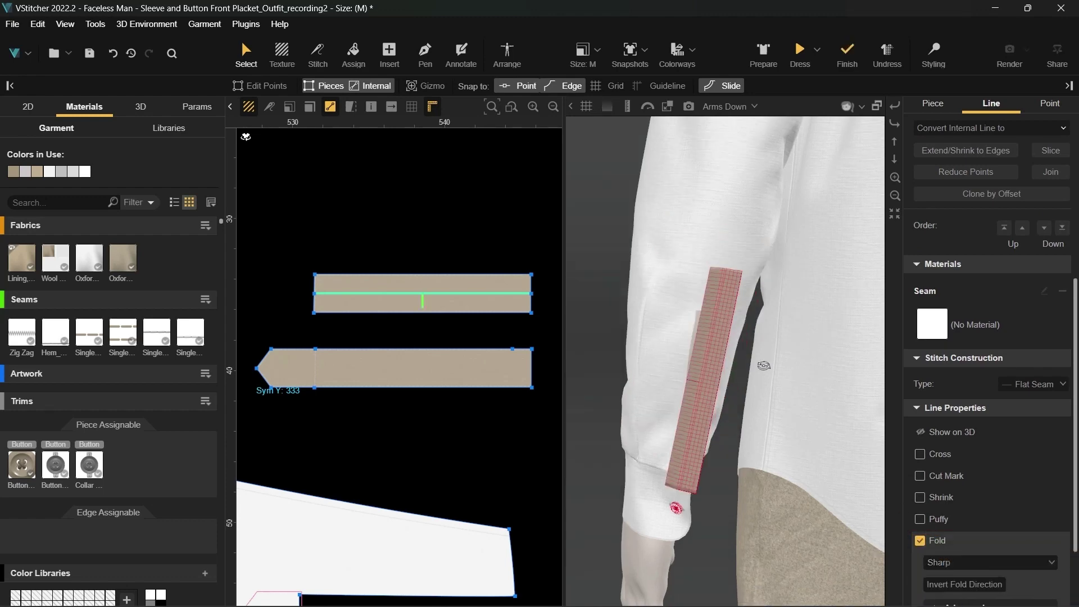
# Step: Move the folded binding piece in 3D so it sits in front of the sleeve opening above the cuff
pyautogui.moveTo(763, 365); pyautogui.dragTo(740, 395, button='right')
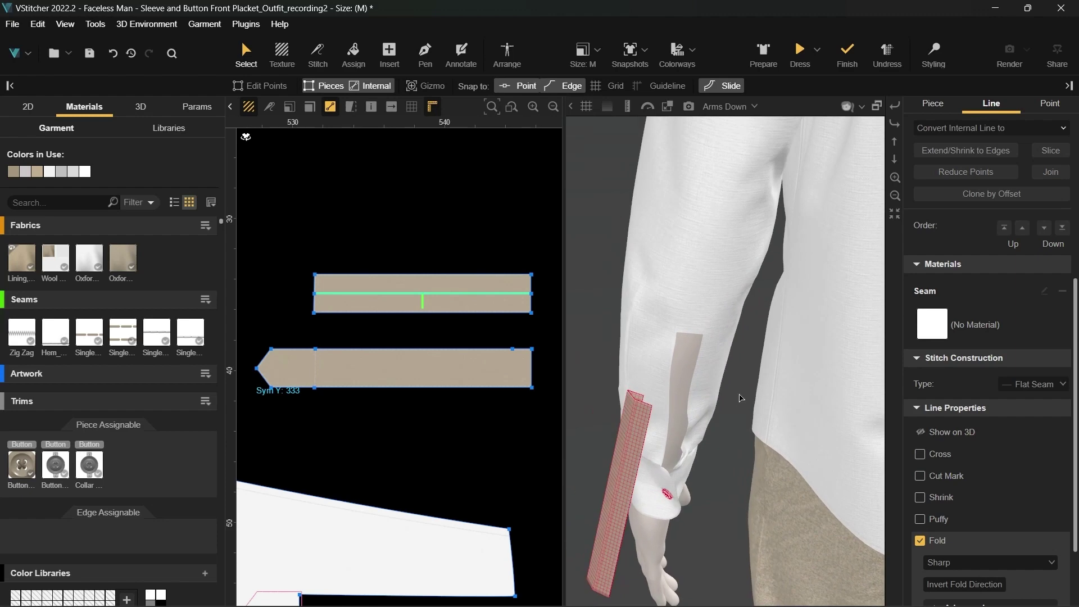
pyautogui.click(632, 459)
pyautogui.moveTo(618, 497); pyautogui.dragTo(692, 463)
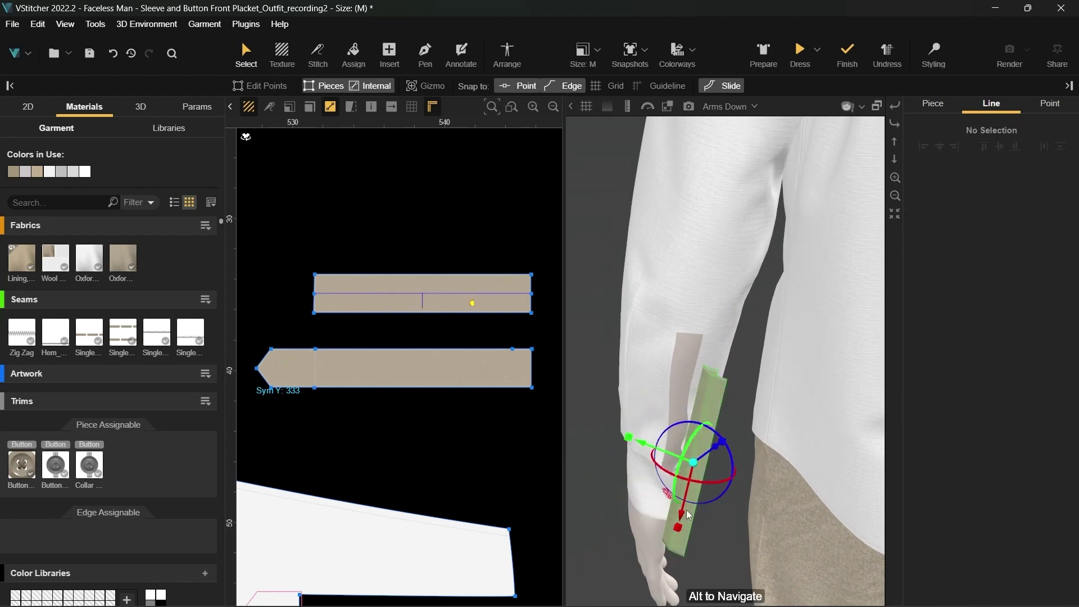
pyautogui.moveTo(686, 510); pyautogui.dragTo(694, 477)
pyautogui.moveTo(689, 443); pyautogui.dragTo(672, 441)
# Step: Change the back side's diffuse color of the tan Oxford shirting fabric to dark brown (102,70,21)
pyautogui.click(123, 258)
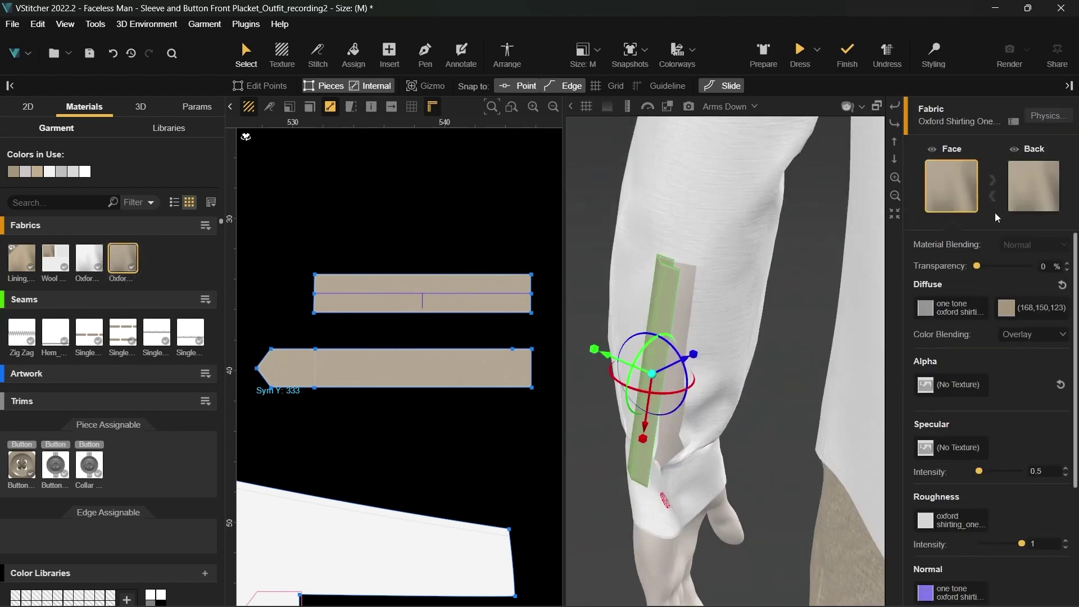
pyautogui.click(1023, 203)
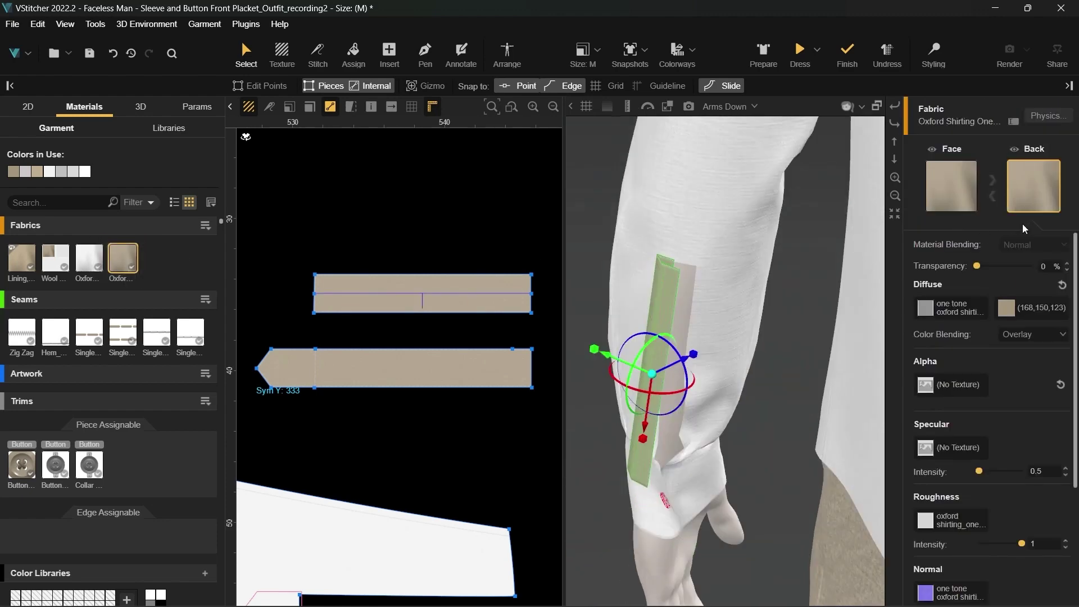
pyautogui.click(1007, 309)
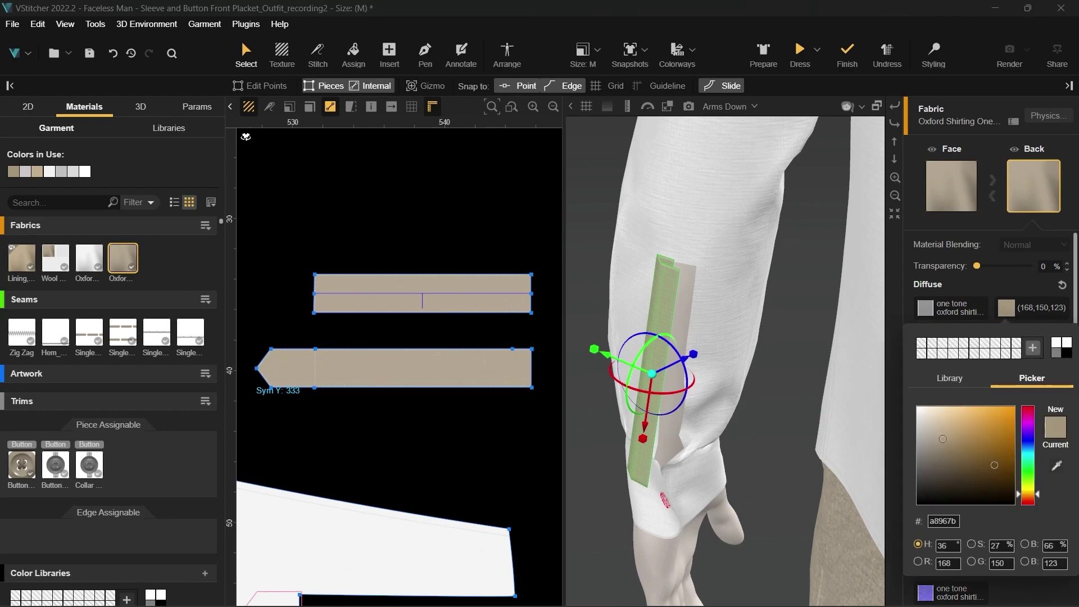
pyautogui.click(994, 465)
pyautogui.click(774, 371)
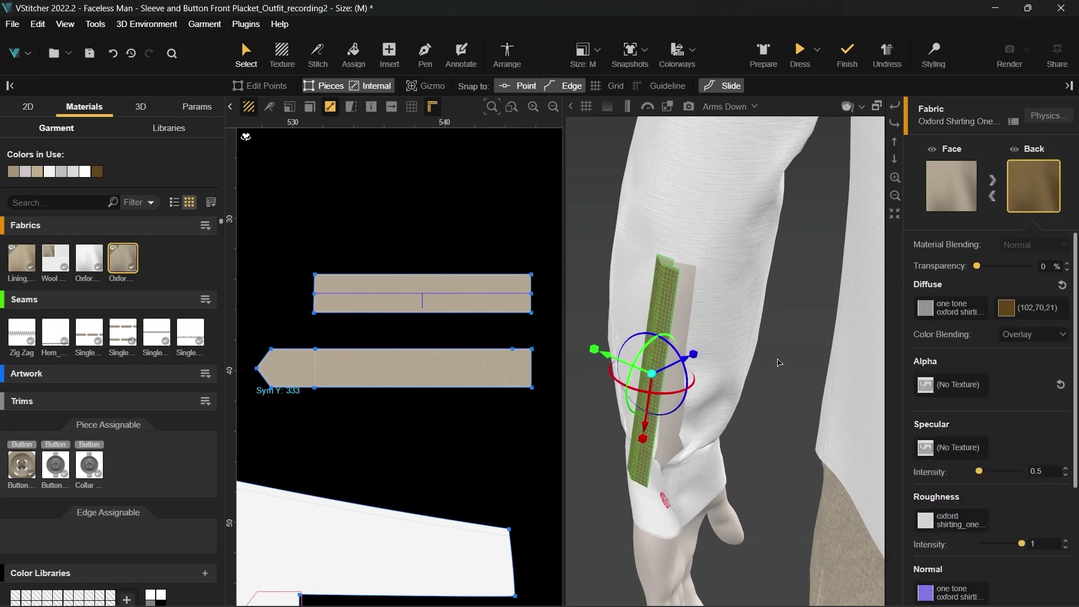
pyautogui.click(475, 217)
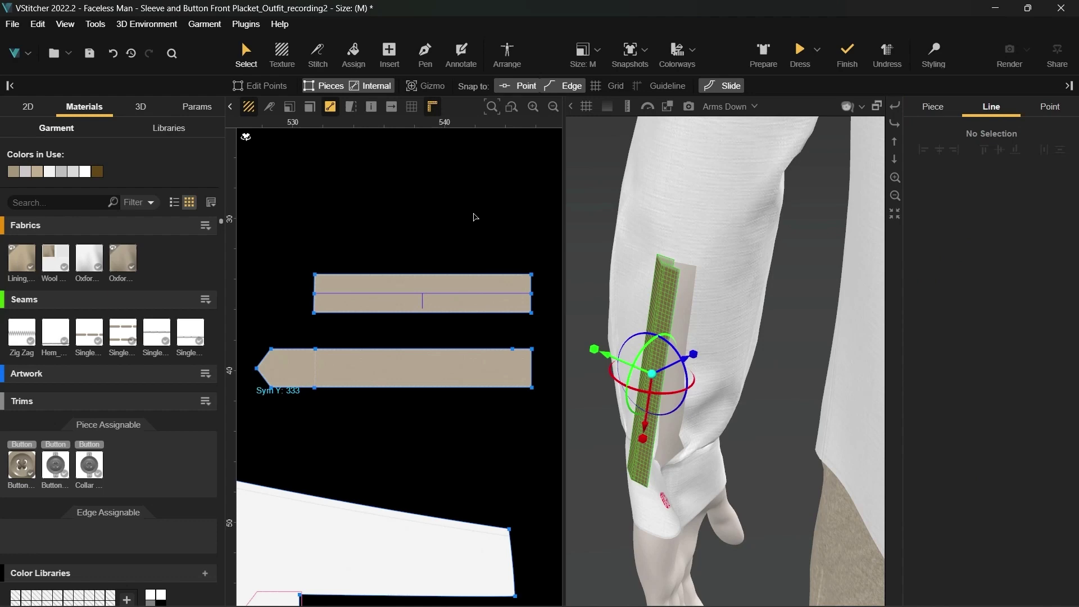
# Step: Set the prepare angle of the binding piece's center fold line to -170 degrees
pyautogui.click(470, 292)
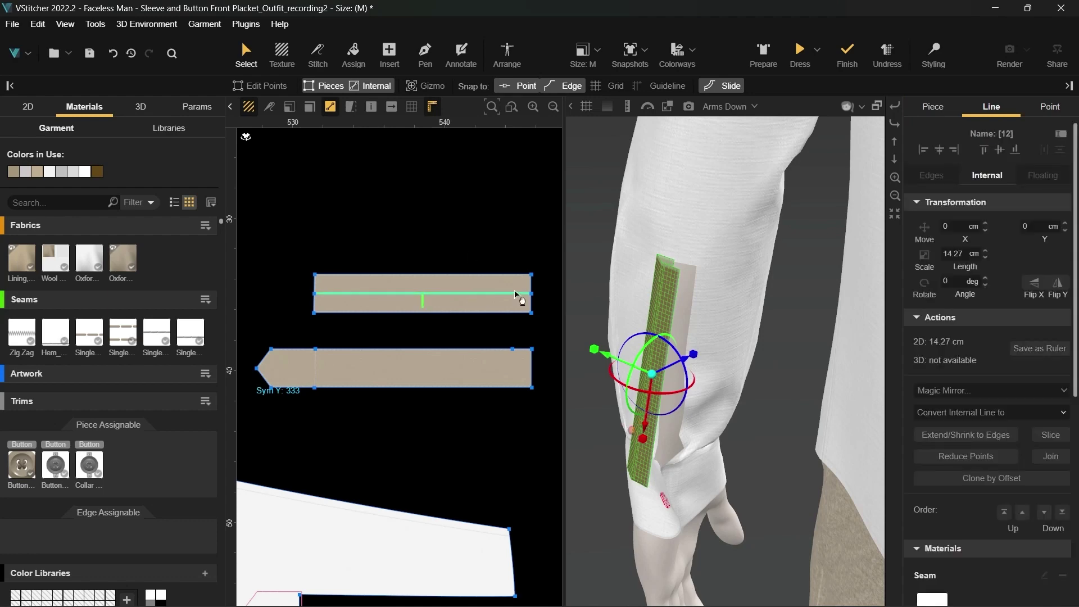
pyautogui.scroll(-10, 956, 389)
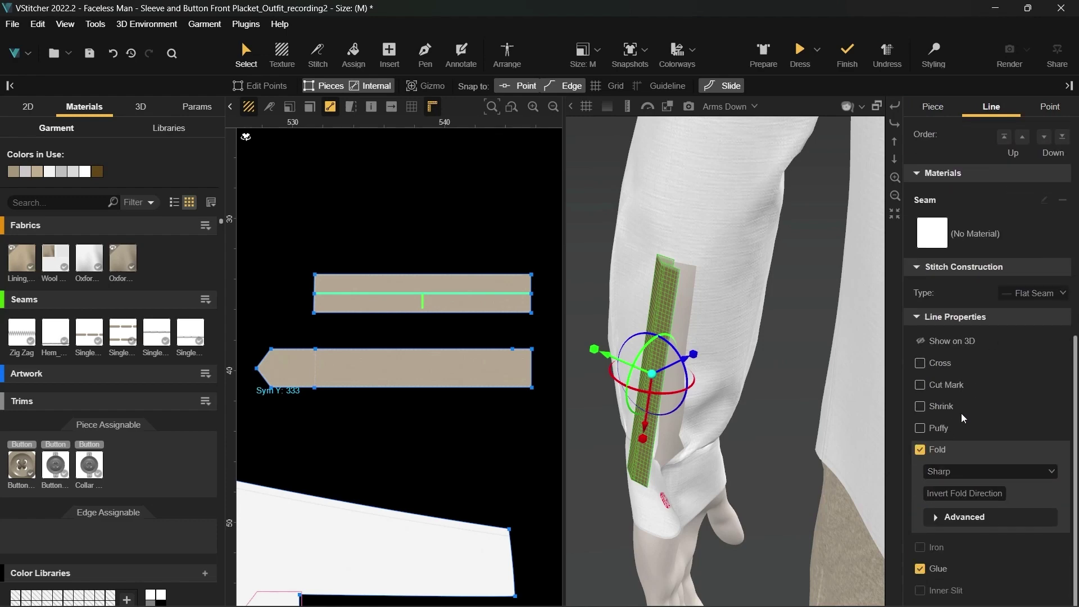
pyautogui.click(937, 518)
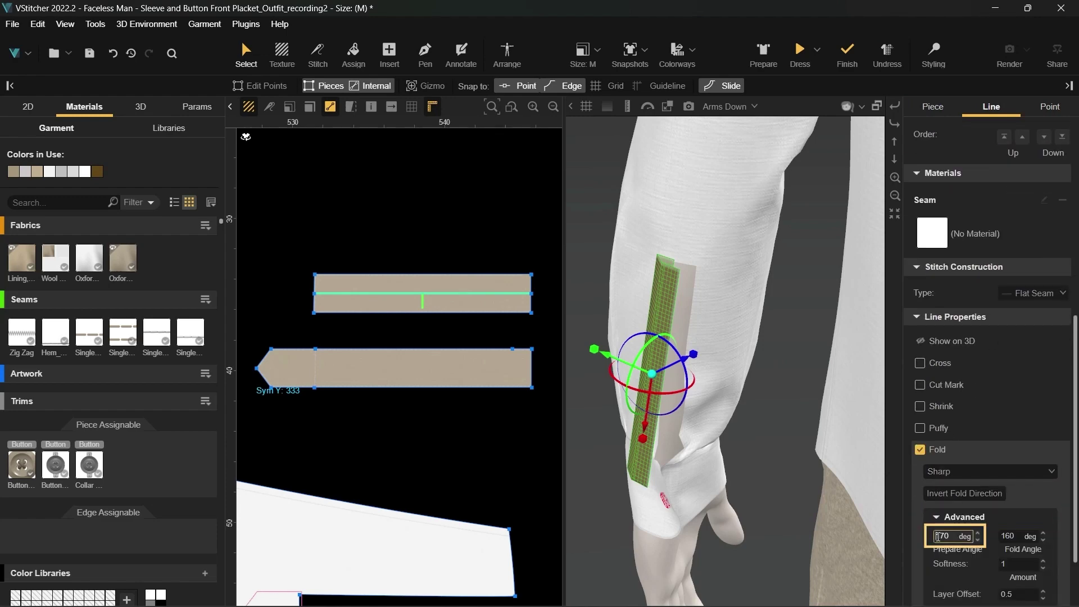
pyautogui.write('-')
pyautogui.press('Return')
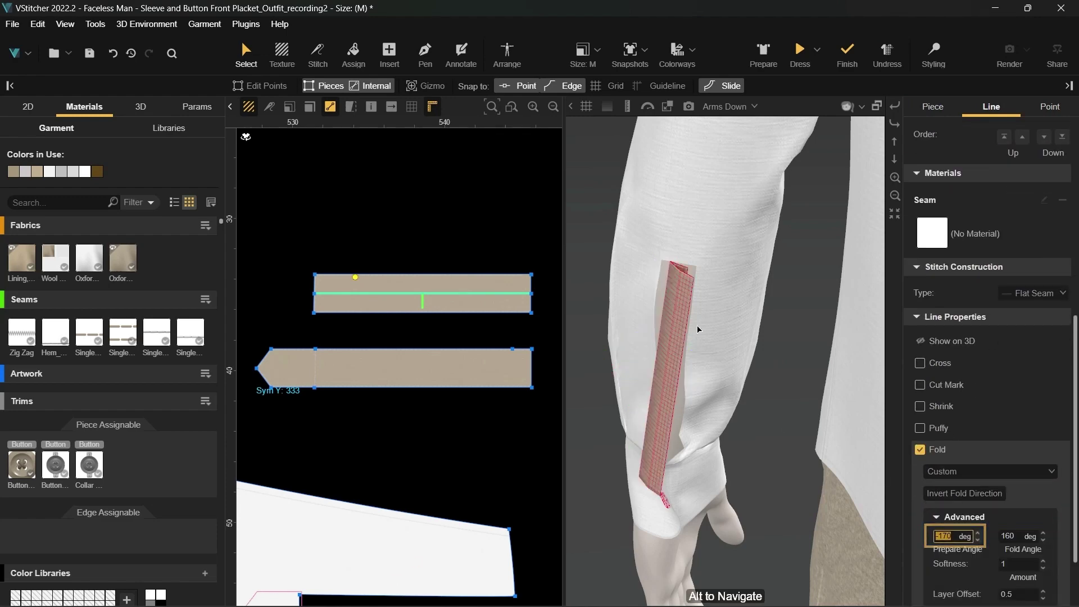
# Step: Stitch both long edges of the binding piece to the upper long edge of the sleeve's placket opening
pyautogui.keyDown('alt'); pyautogui.moveTo(698, 330); pyautogui.dragTo(731, 353); pyautogui.keyUp('alt')
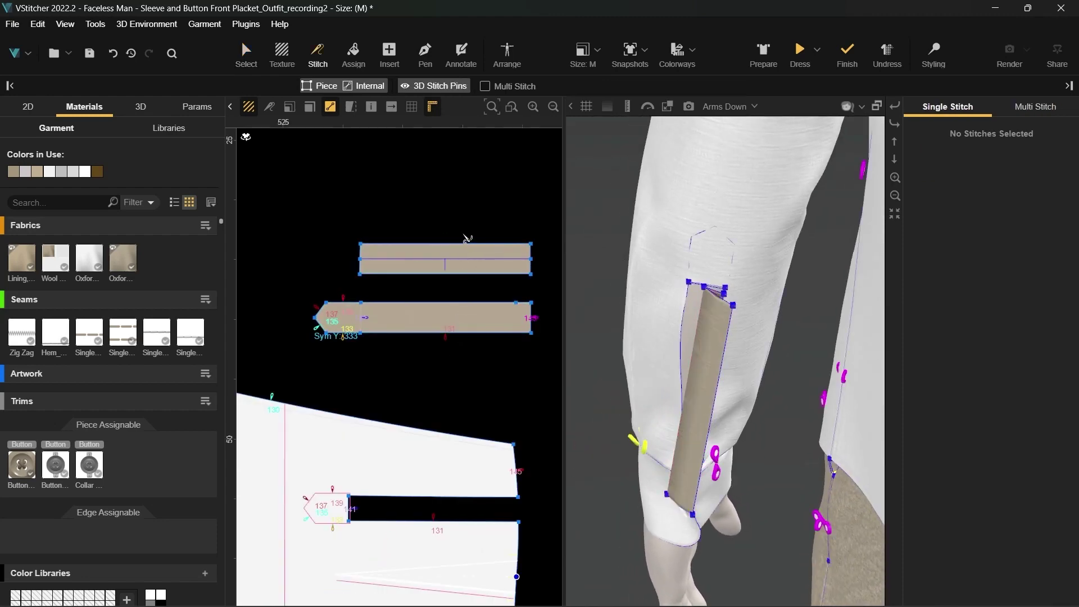
pyautogui.click(467, 244)
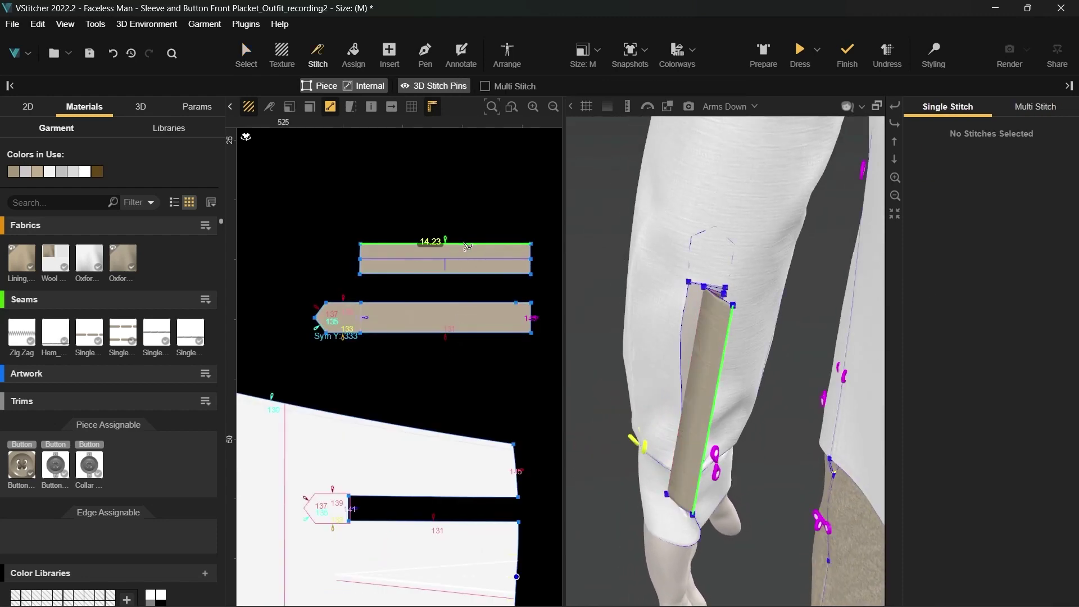
pyautogui.click(430, 498)
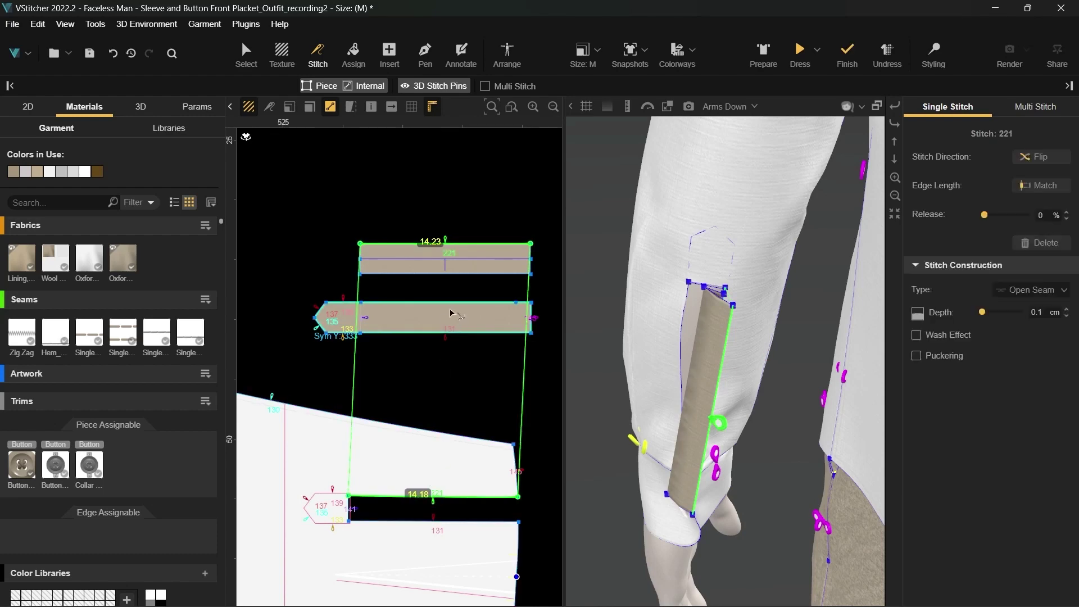
pyautogui.click(464, 275)
pyautogui.click(440, 497)
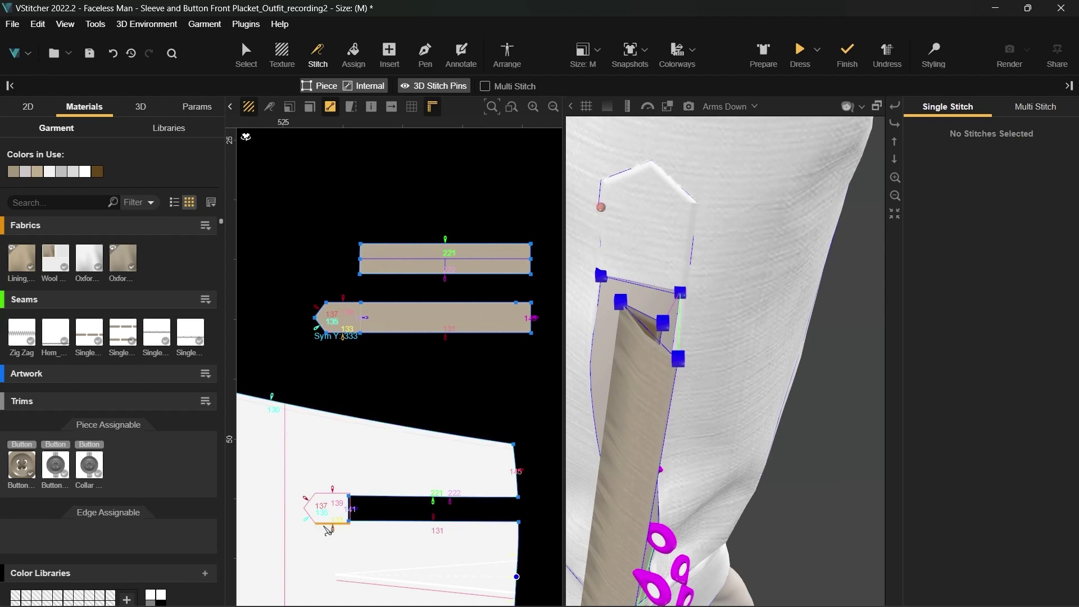
# Step: Stitch the short end edge of the sleeve opening to the folded binding piece's upper end in 3D
pyautogui.scroll(4, 331, 534)
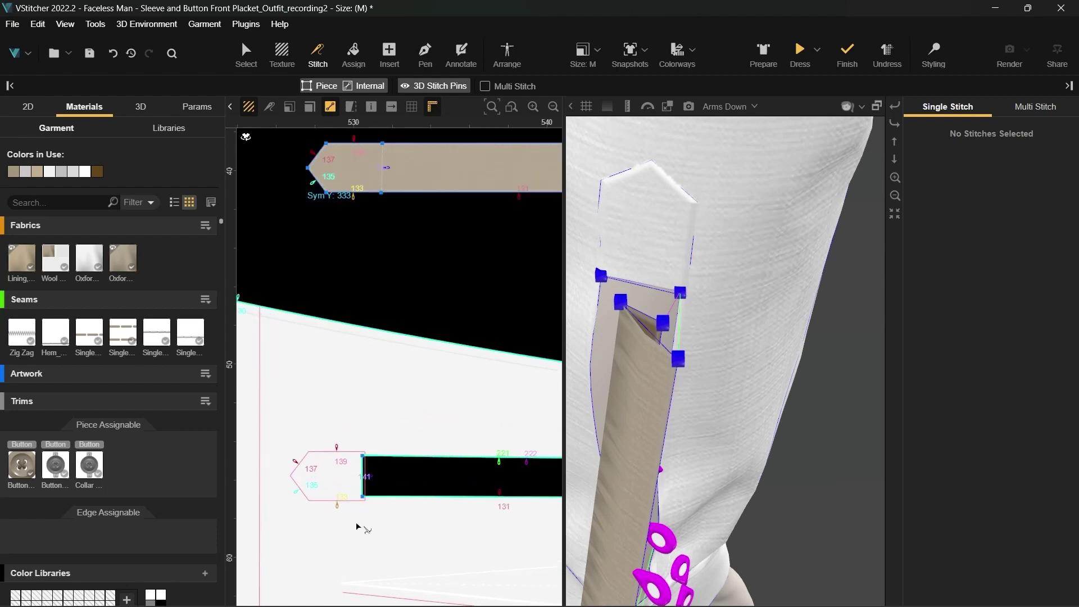
pyautogui.click(362, 471)
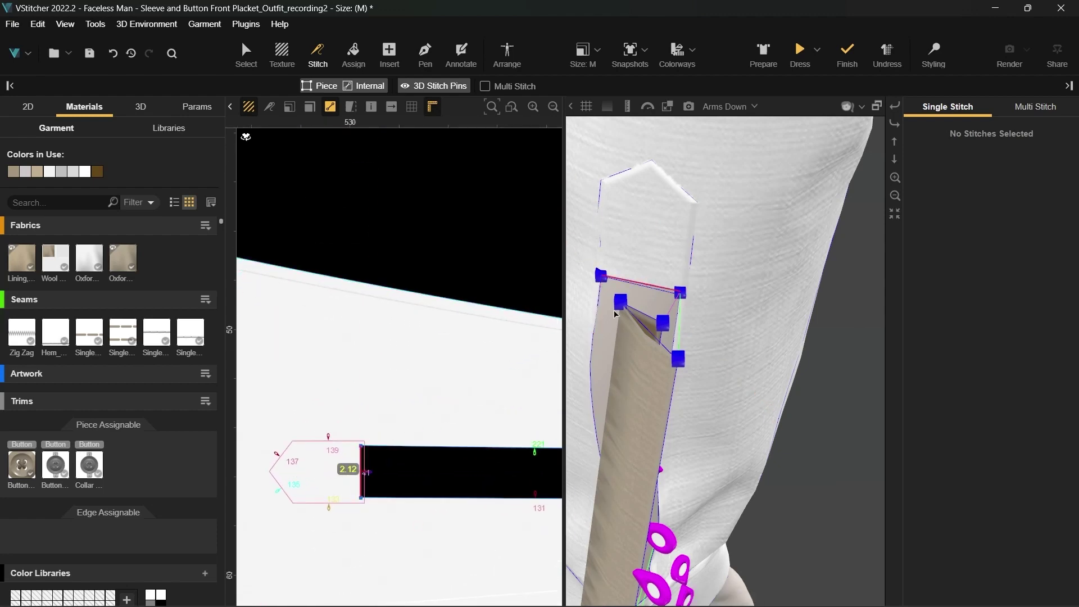
pyautogui.click(641, 316)
pyautogui.press('Escape')
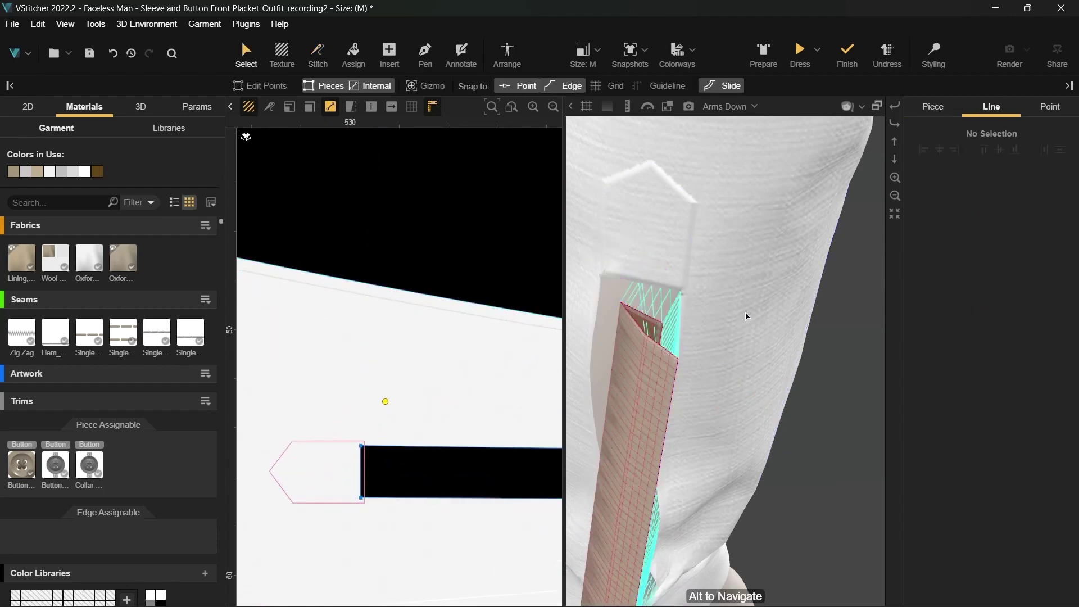
# Step: Run the dressing simulation to sew the binding onto the sleeve and inspect it around the cuff
pyautogui.scroll(-3, 766, 320)
pyautogui.scroll(-2, 764, 326)
pyautogui.press('space')
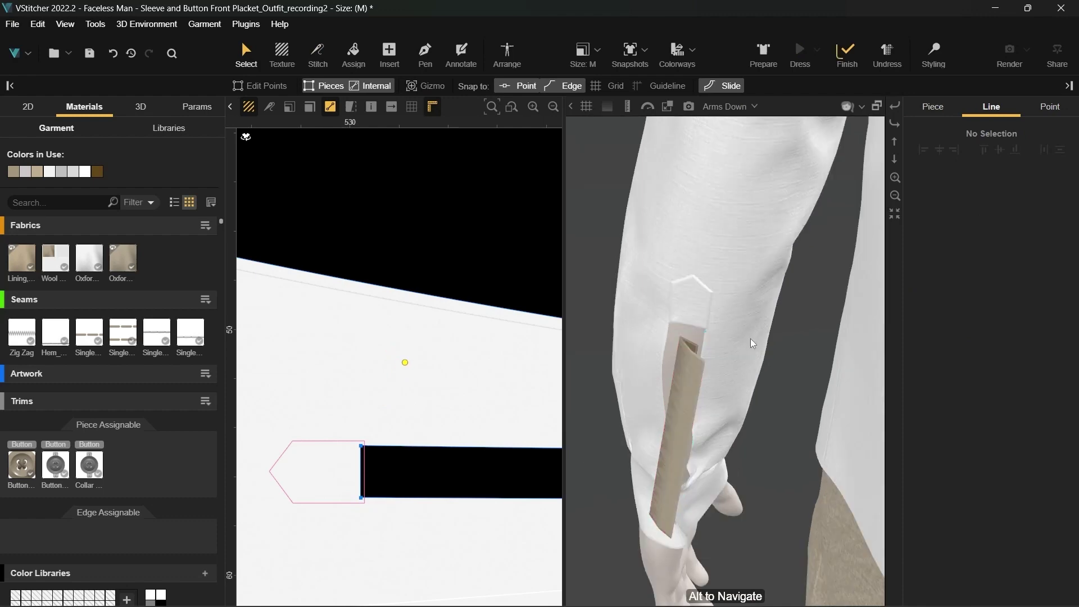
pyautogui.keyDown('alt'); pyautogui.moveTo(721, 450); pyautogui.dragTo(711, 427); pyautogui.keyUp('alt')
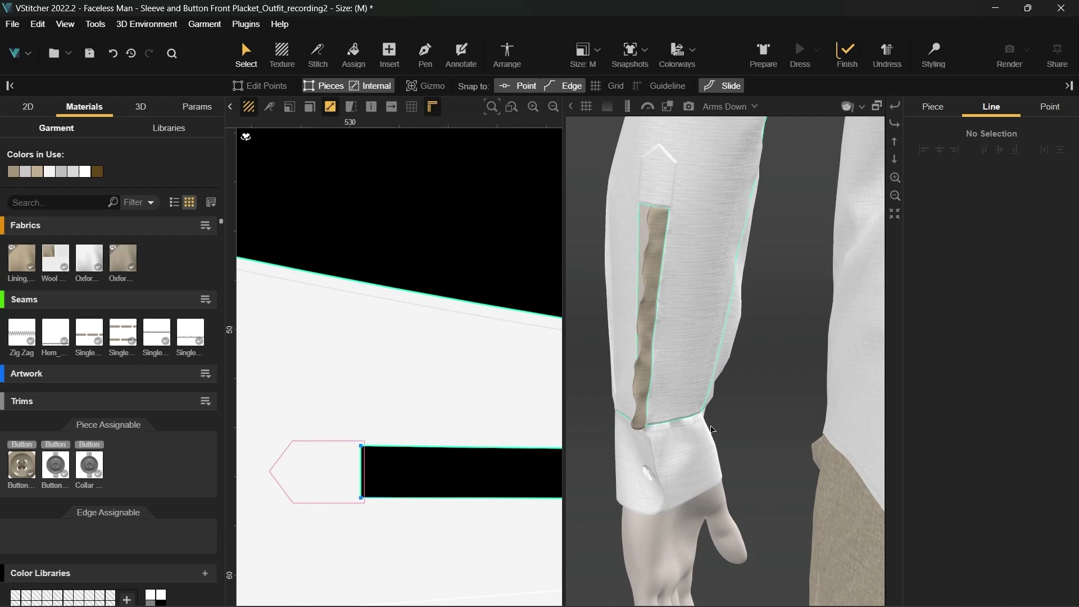
# Step: Move the tower piece's two upper points at the square end by -2.54 cm in Y, and make the point starting the slope Sharp
pyautogui.scroll(-4, 443, 351)
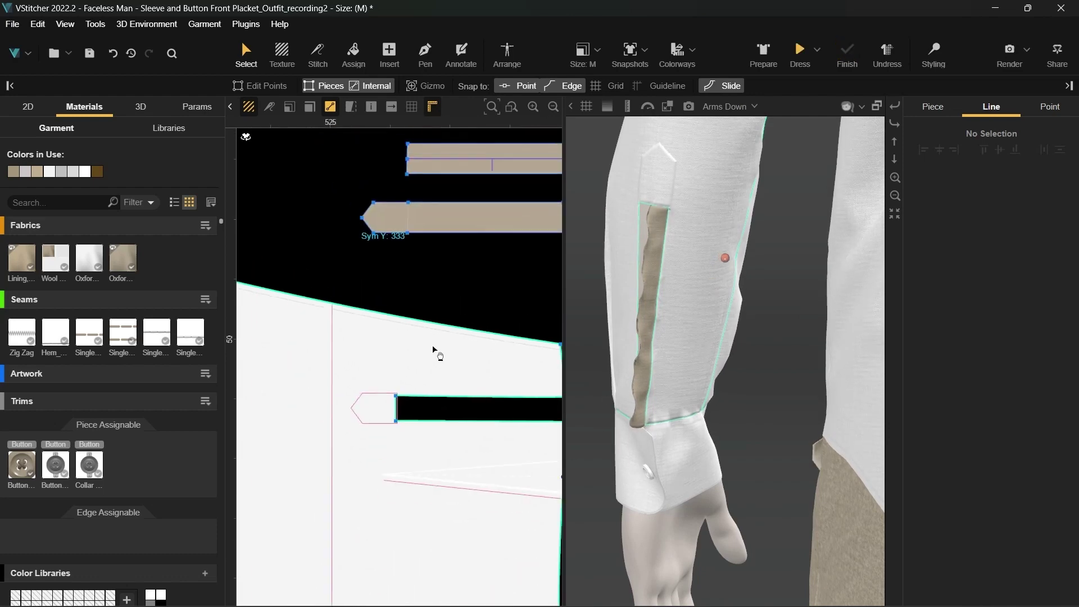
pyautogui.moveTo(438, 229); pyautogui.dragTo(378, 351, button='middle')
pyautogui.scroll(3, 506, 354)
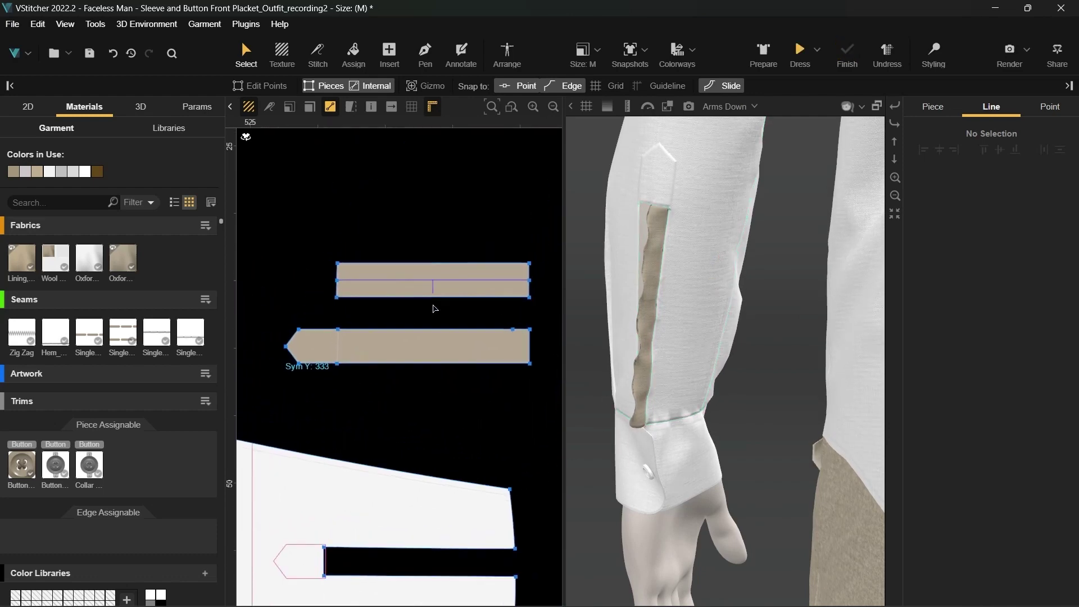
pyautogui.click(521, 375)
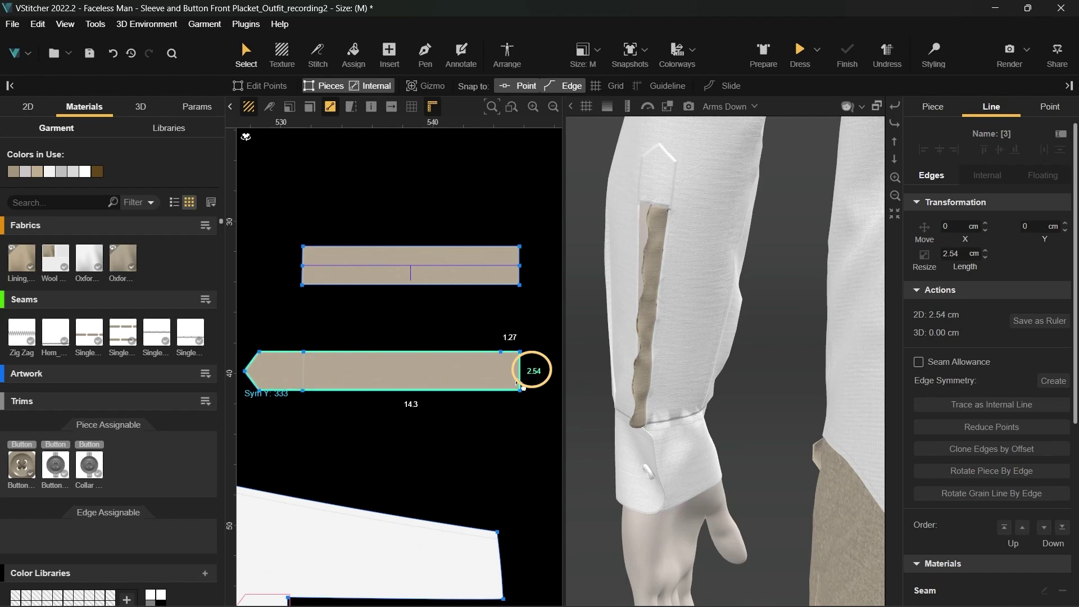
pyautogui.click(518, 352)
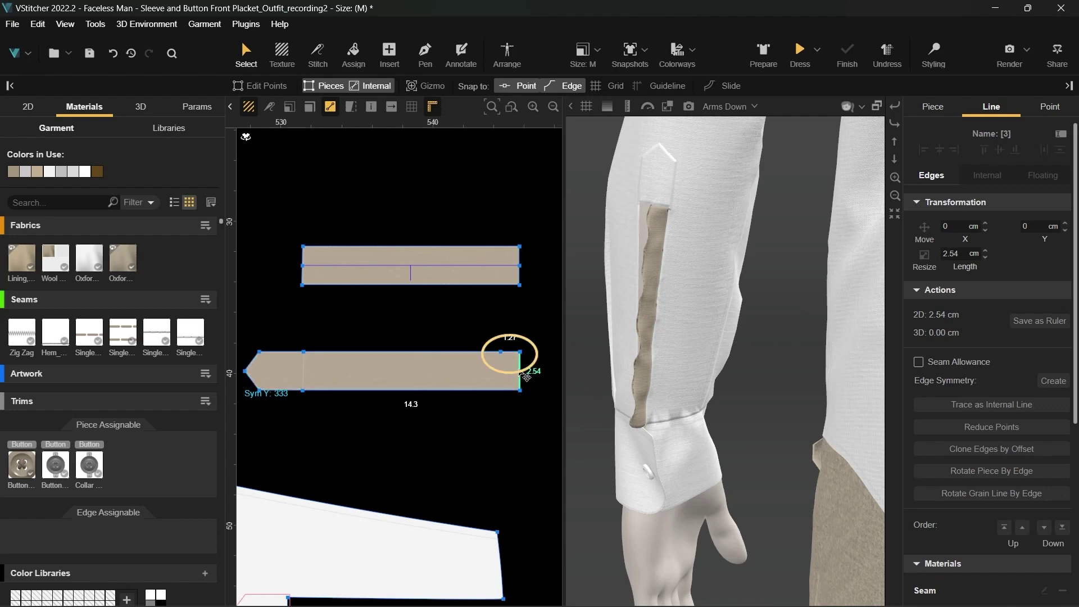
pyautogui.keyDown('shift'); pyautogui.click(501, 352); pyautogui.keyUp('shift')
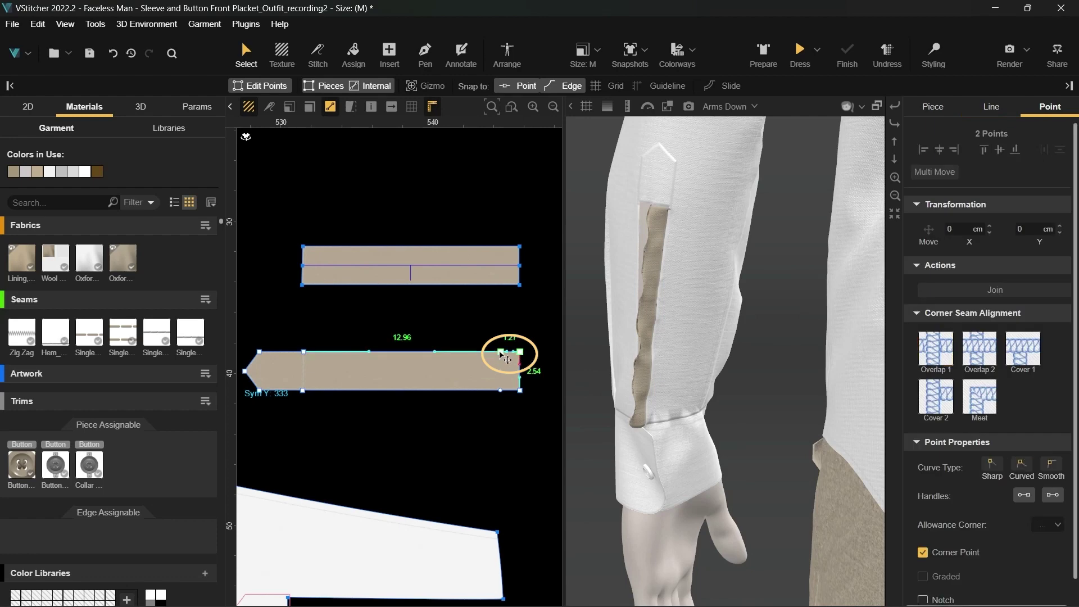
pyautogui.click(1032, 229)
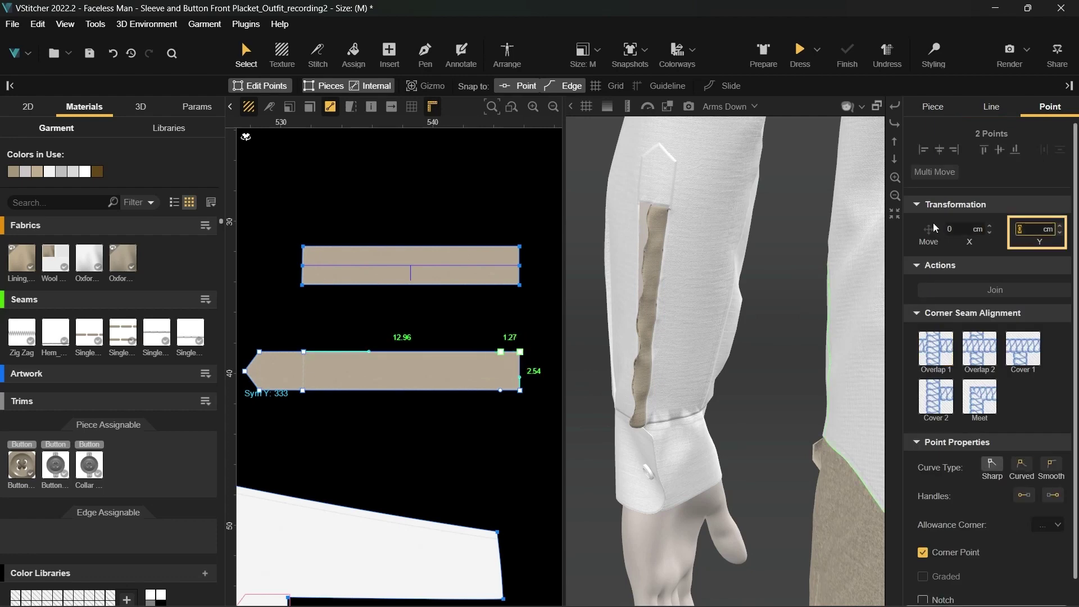
pyautogui.write('-2.54')
pyautogui.press('Return')
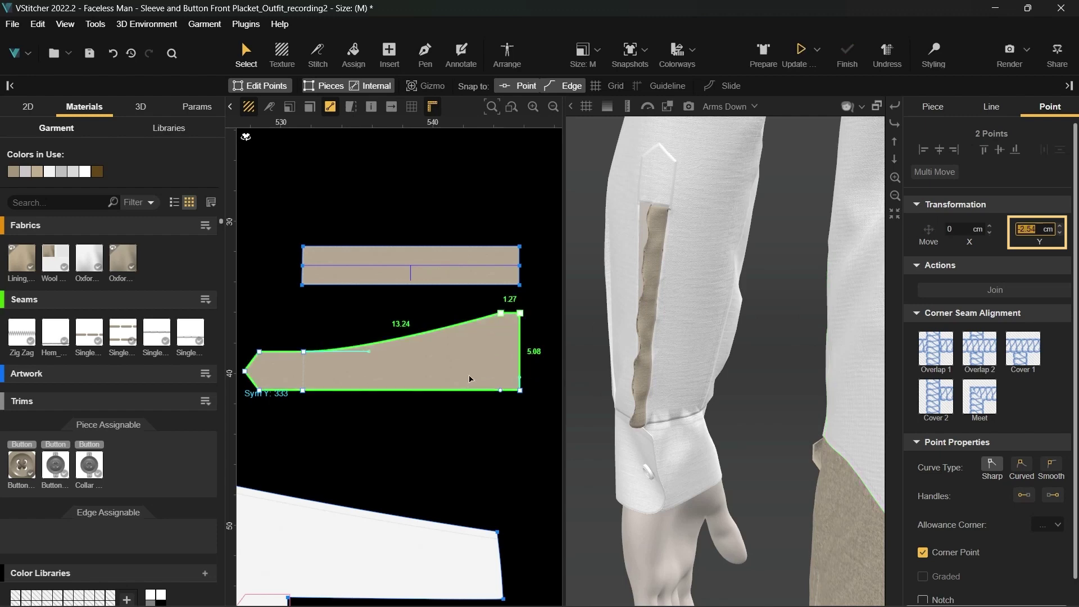
pyautogui.click(495, 414)
pyautogui.click(303, 352)
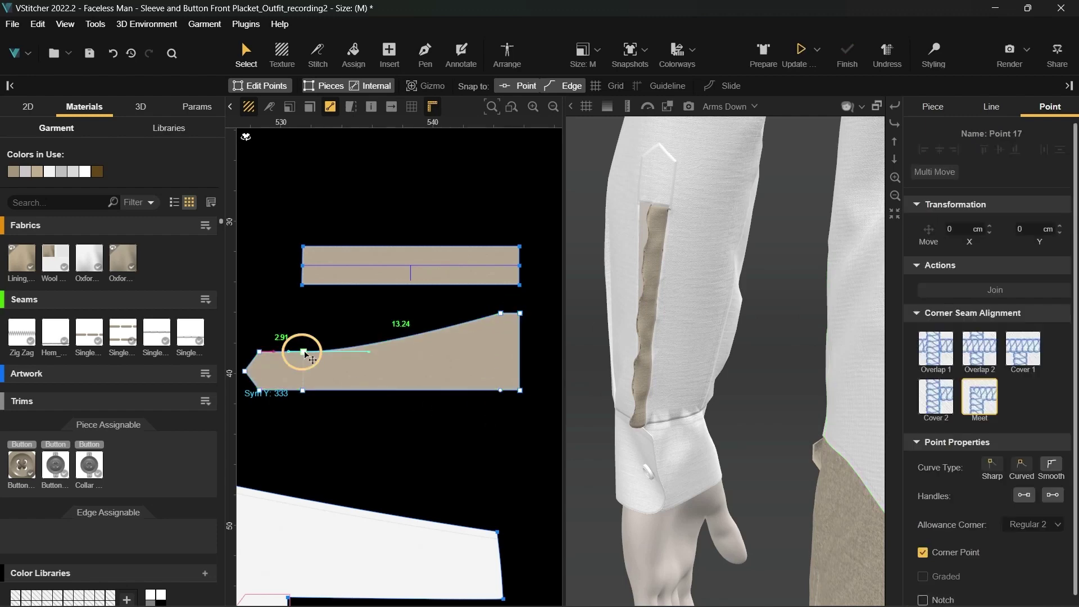
pyautogui.click(992, 470)
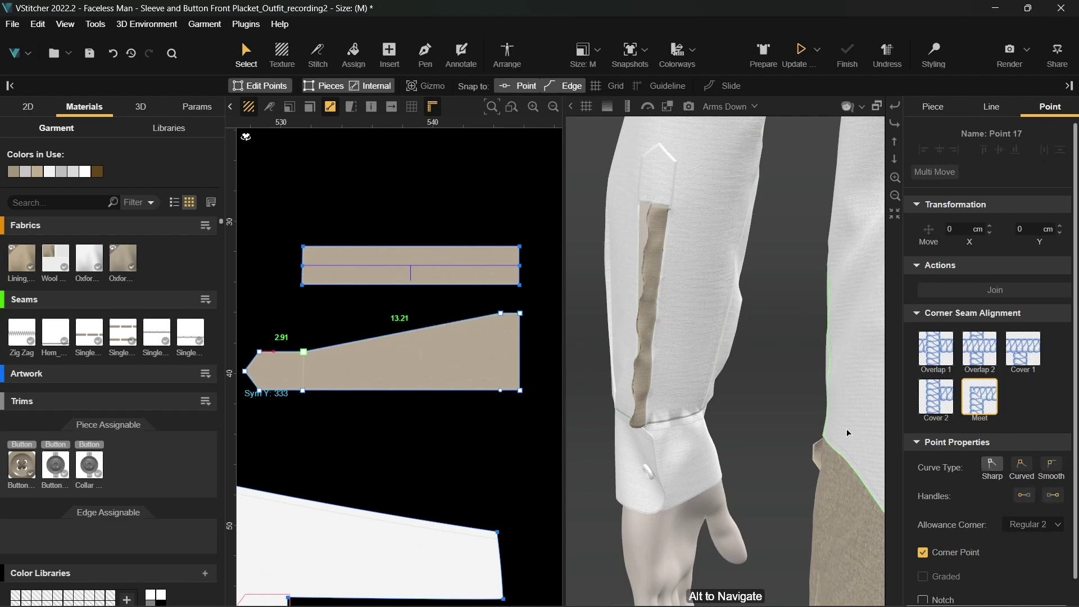
# Step: Align the tower piece's raised inner point vertically above the Sharp corner using a temporary 90-degree guideline, and delete the guideline
pyautogui.click(243, 353)
pyautogui.moveTo(233, 370); pyautogui.dragTo(303, 381)
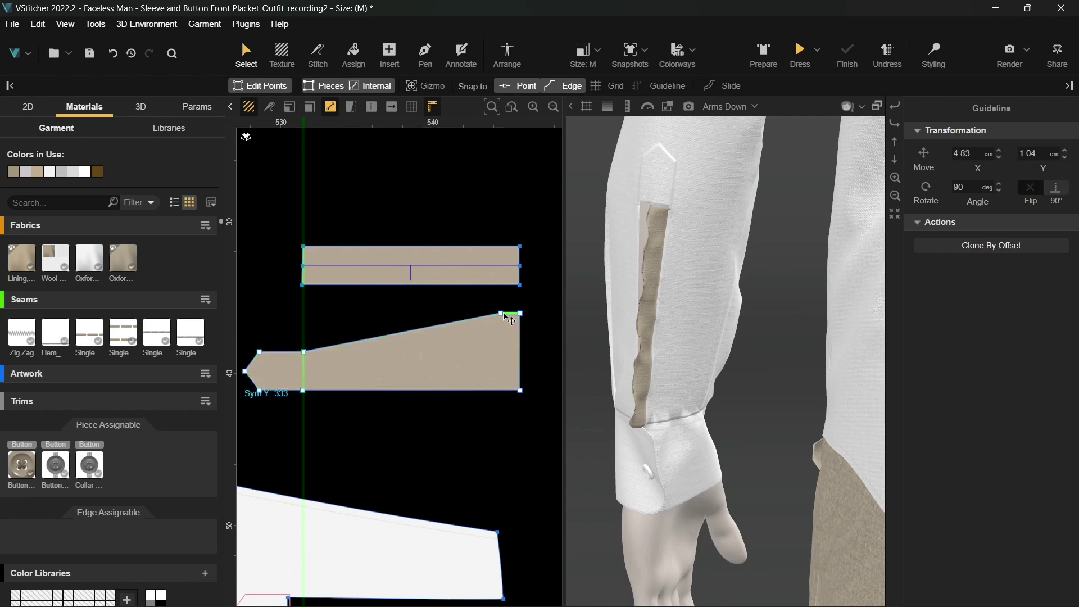
pyautogui.moveTo(501, 313); pyautogui.dragTo(299, 335)
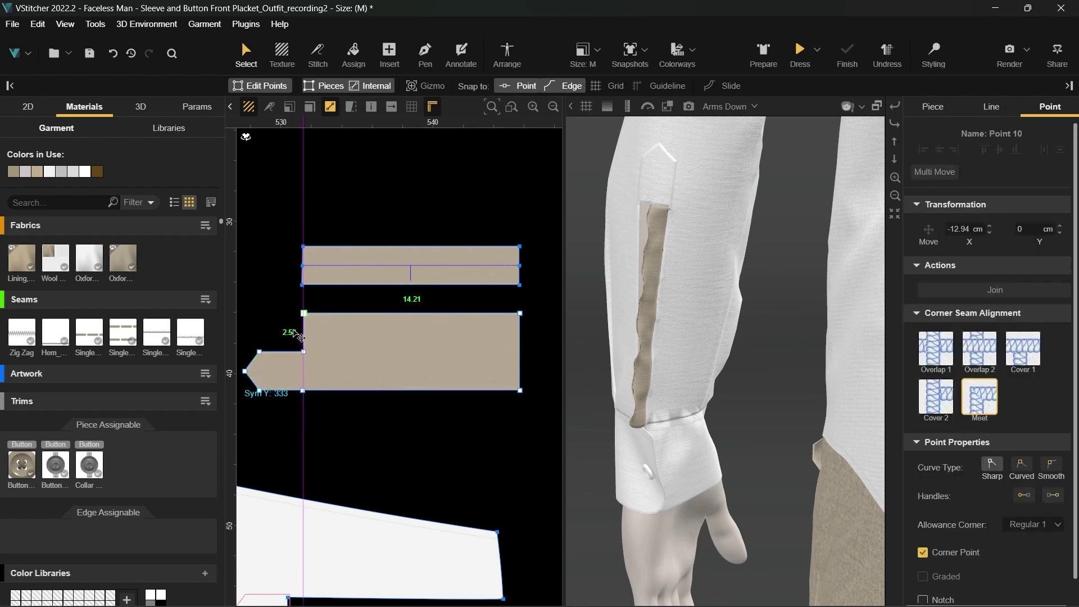
pyautogui.click(275, 320)
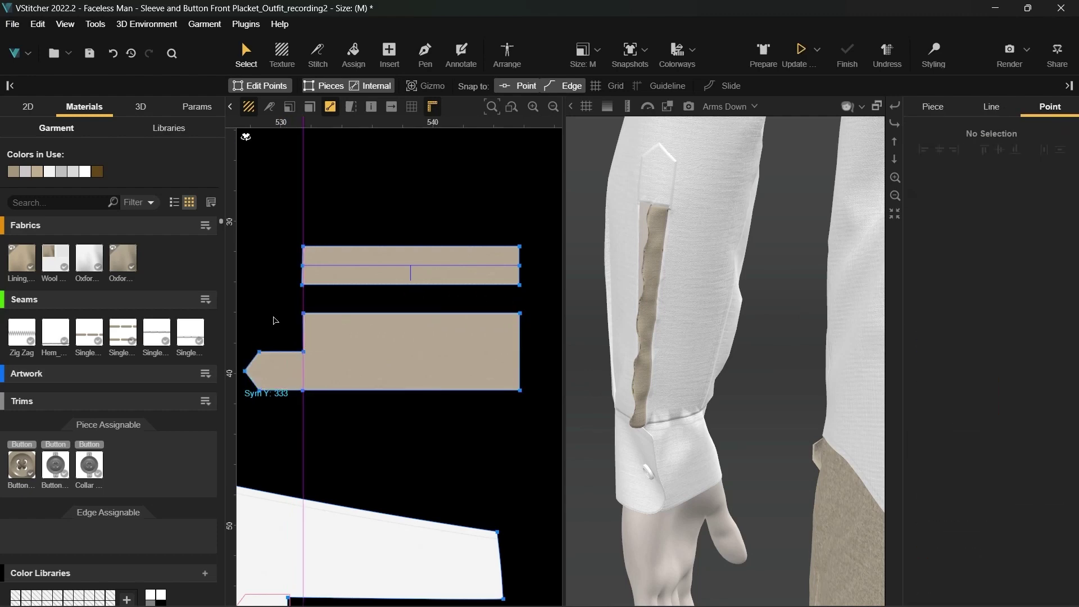
pyautogui.click(303, 202)
pyautogui.press('Delete')
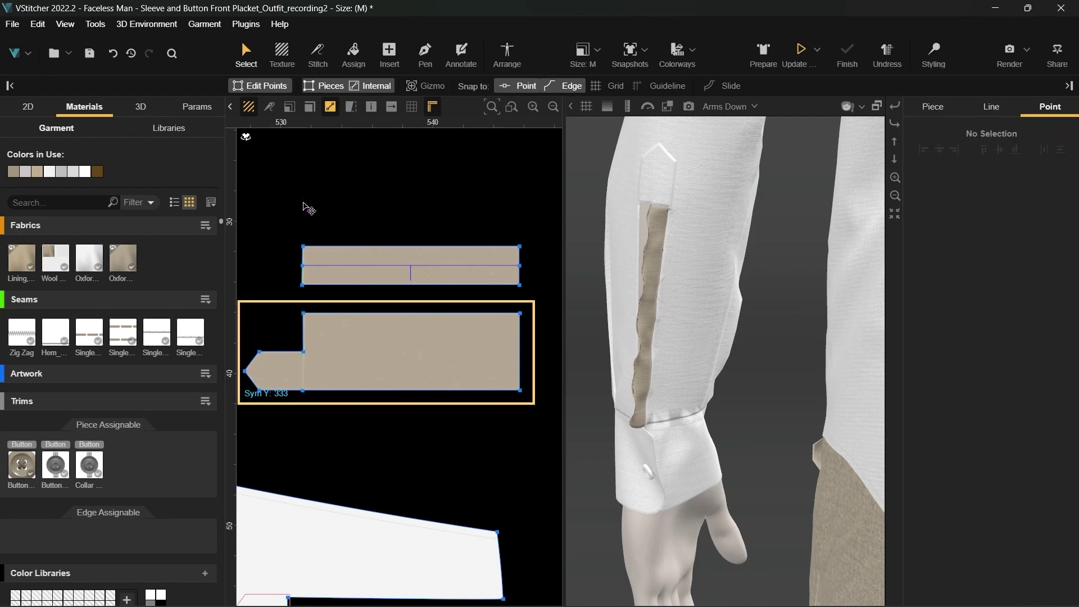
# Step: Add a point midway along the tower piece's square end, 2.54 cm from each corner, and mark it as a corner point
pyautogui.press('p')
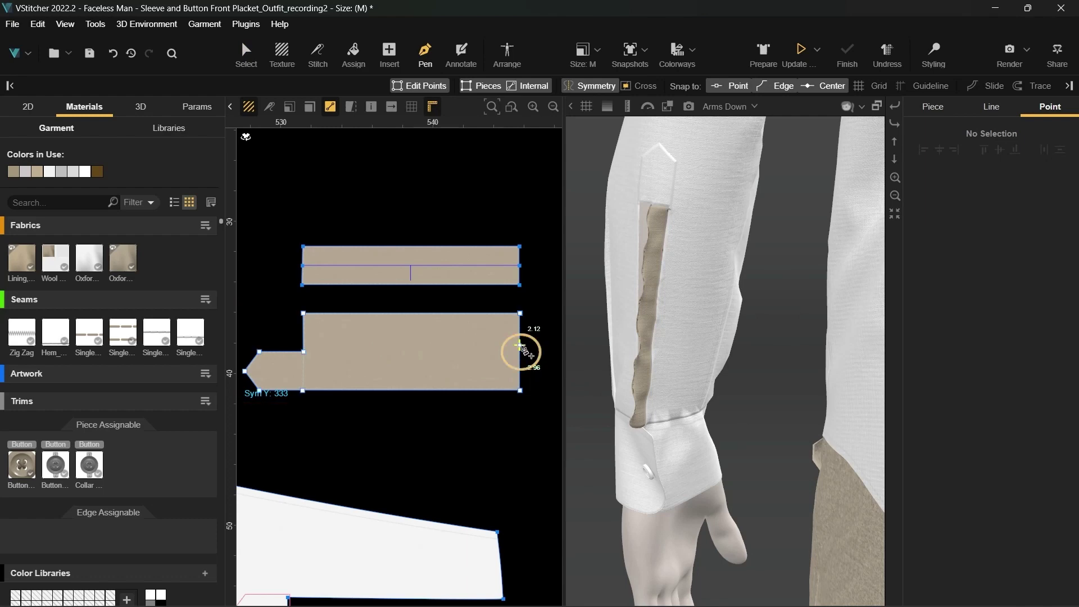
pyautogui.click(521, 353)
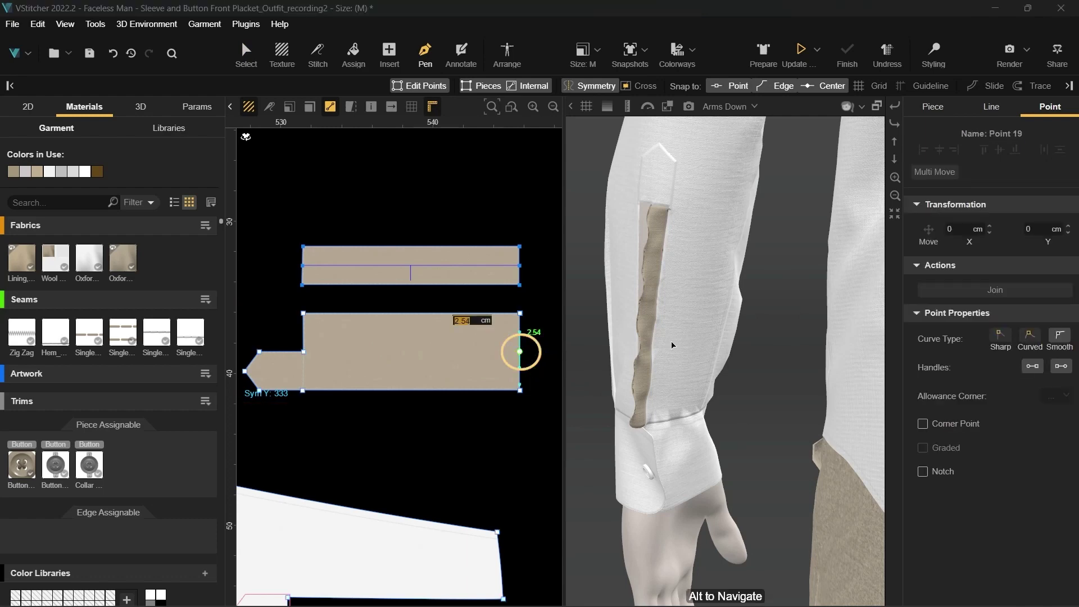
pyautogui.click(922, 424)
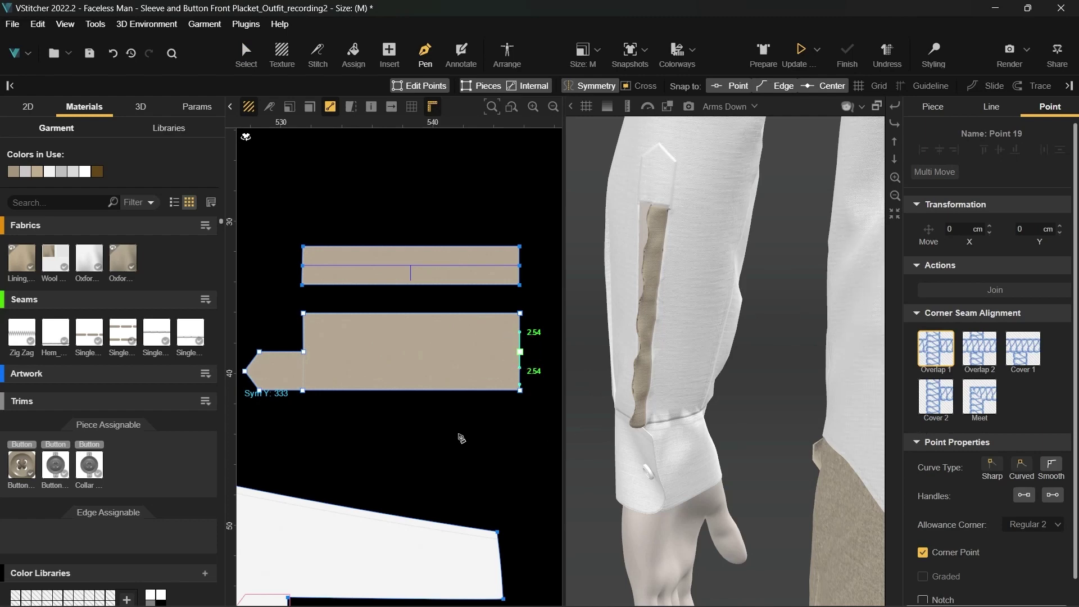
# Step: Draw a horizontal internal line on the tower piece, extended to the piece's edges and aligned with the mid-height points
pyautogui.click(355, 335)
pyautogui.press('Escape')
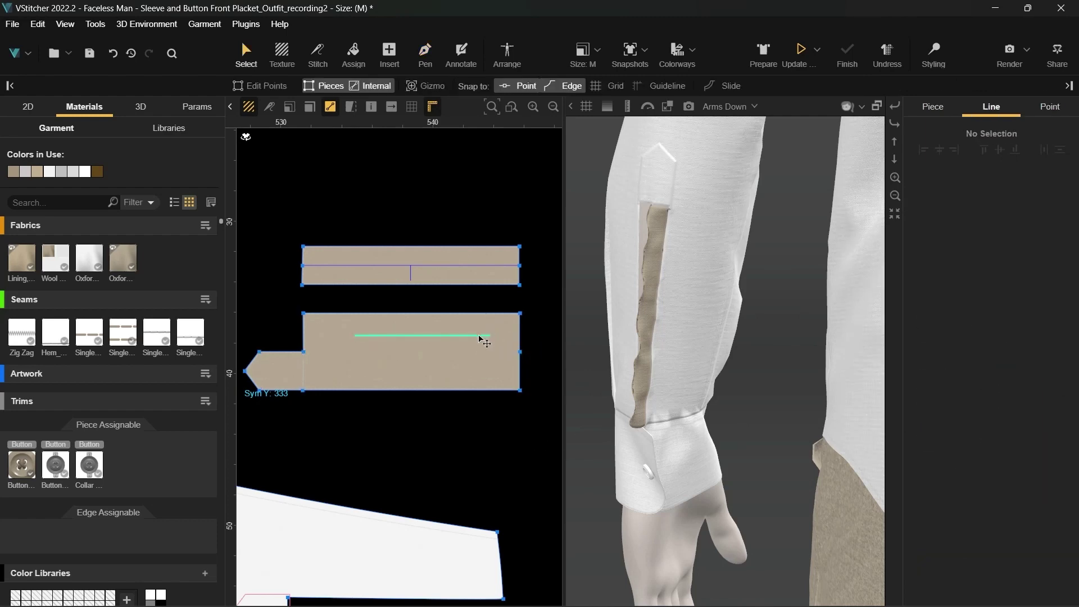
pyautogui.click(476, 337)
pyautogui.click(956, 435)
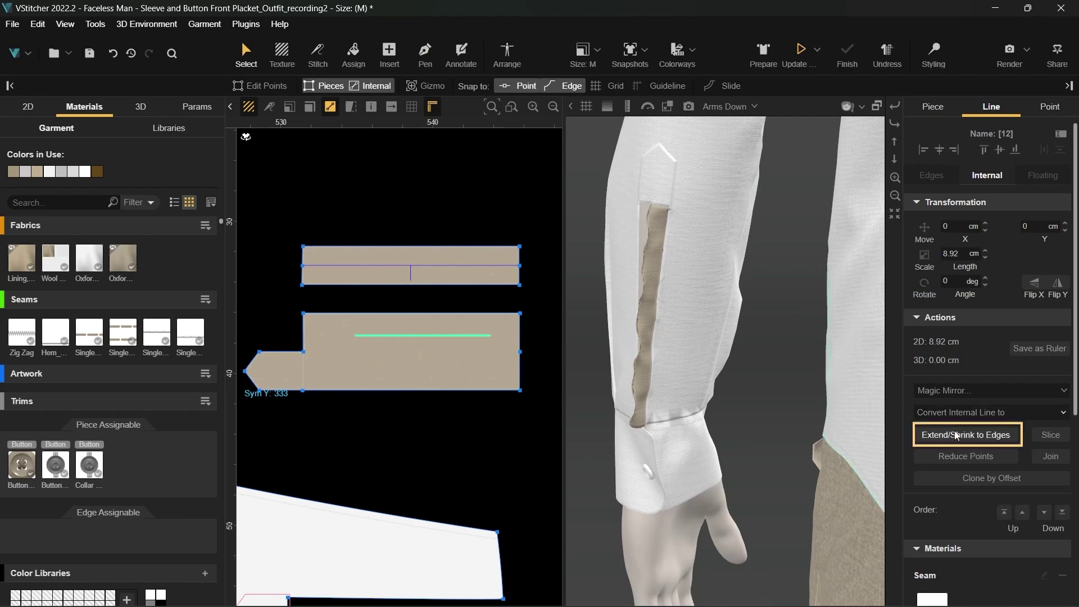
pyautogui.click(956, 435)
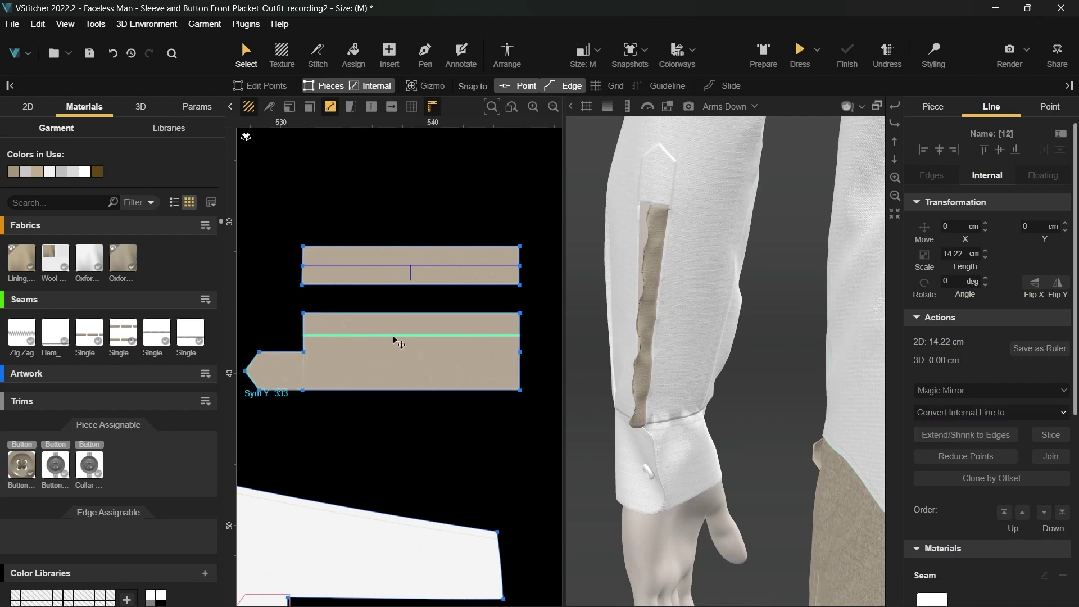
pyautogui.moveTo(398, 337); pyautogui.dragTo(393, 351)
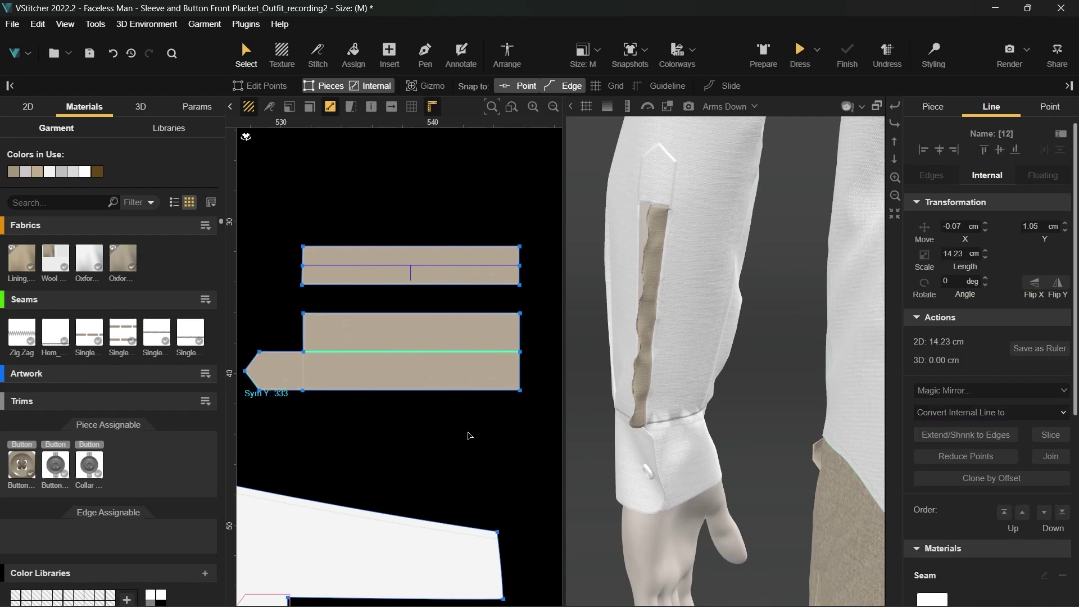
# Step: Make the tower piece's internal line a fold and enable the piece for use in 3D
pyautogui.scroll(-6, 943, 470)
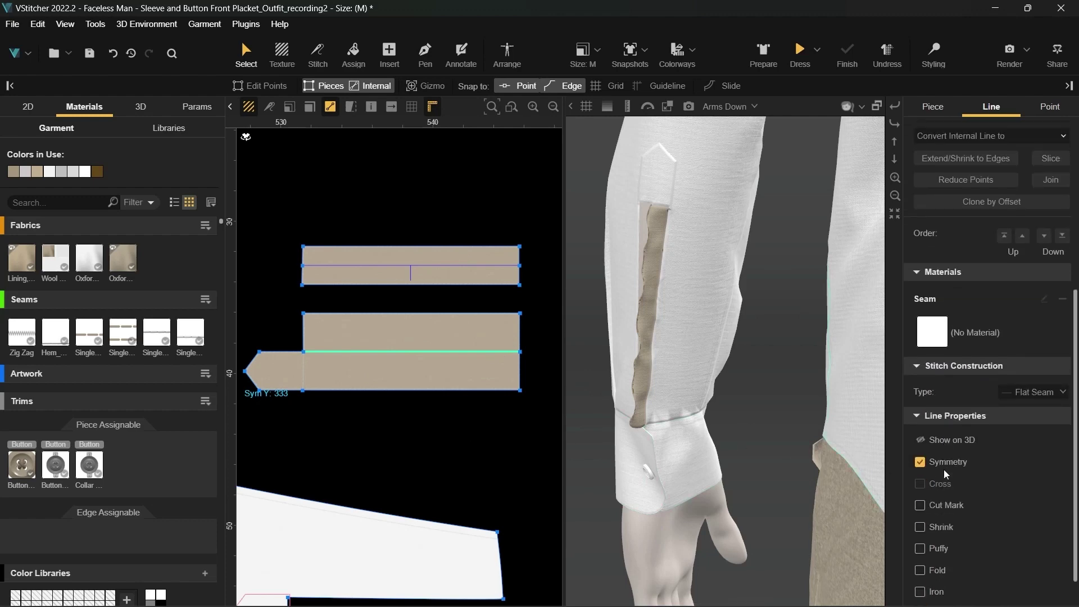
pyautogui.click(920, 526)
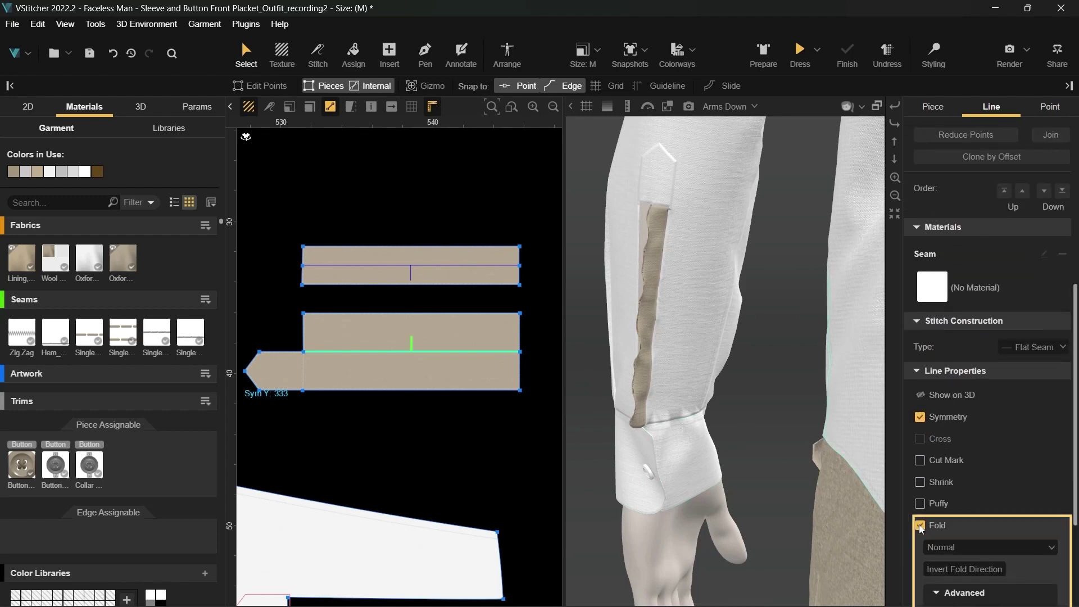
pyautogui.click(472, 376)
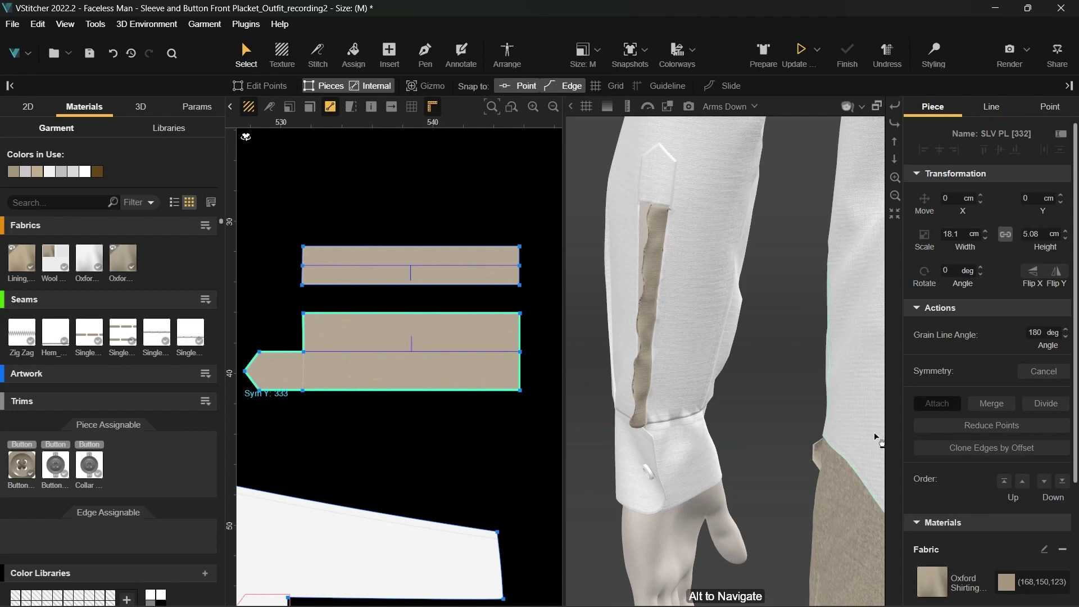
pyautogui.scroll(-3, 922, 464)
pyautogui.scroll(-2, 923, 478)
pyautogui.scroll(1, 928, 519)
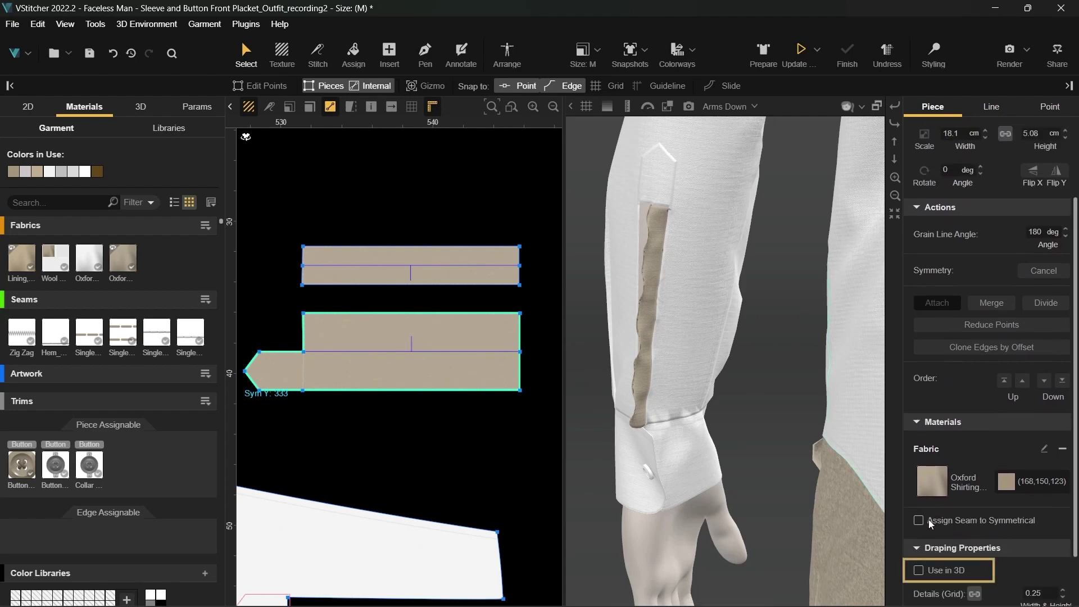
pyautogui.click(919, 570)
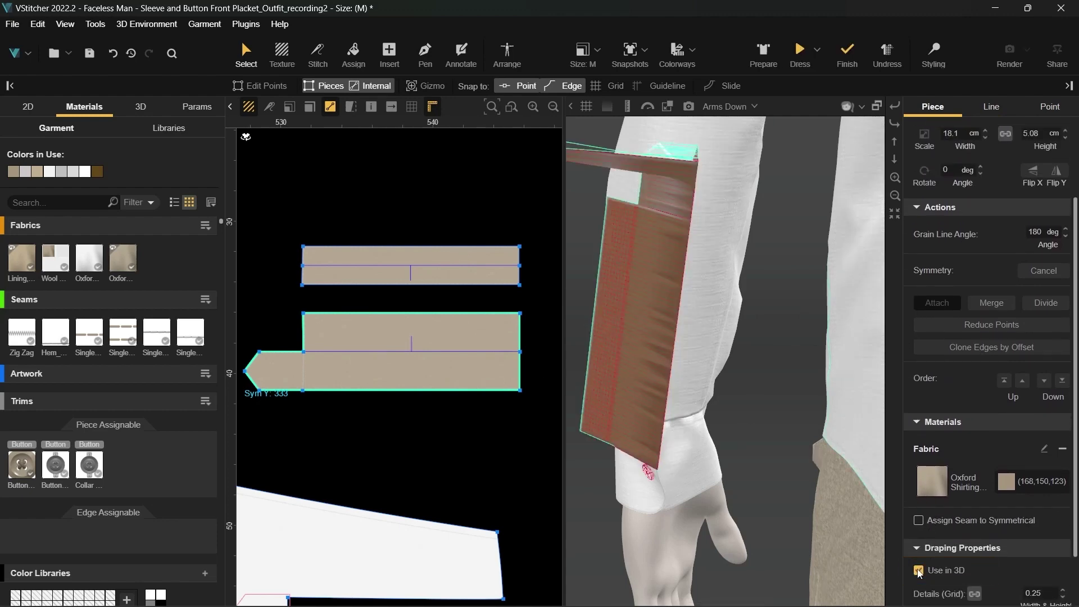
pyautogui.scroll(-2, 736, 362)
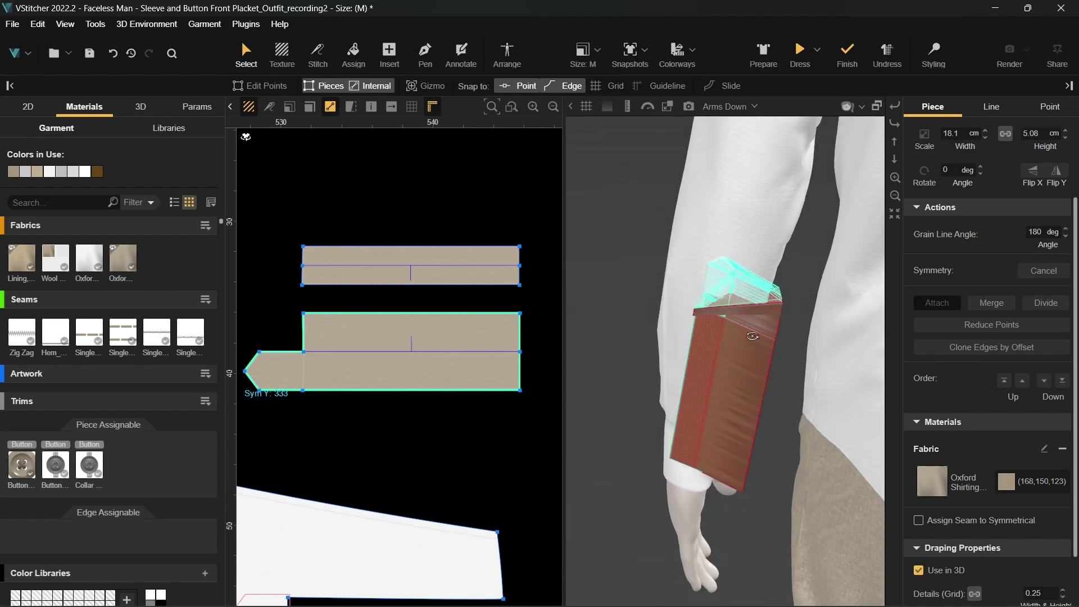
# Step: Set the tower piece's fold line to Sharp with a prepare angle of -170 degrees
pyautogui.click(509, 352)
pyautogui.scroll(-3, 976, 450)
pyautogui.click(977, 453)
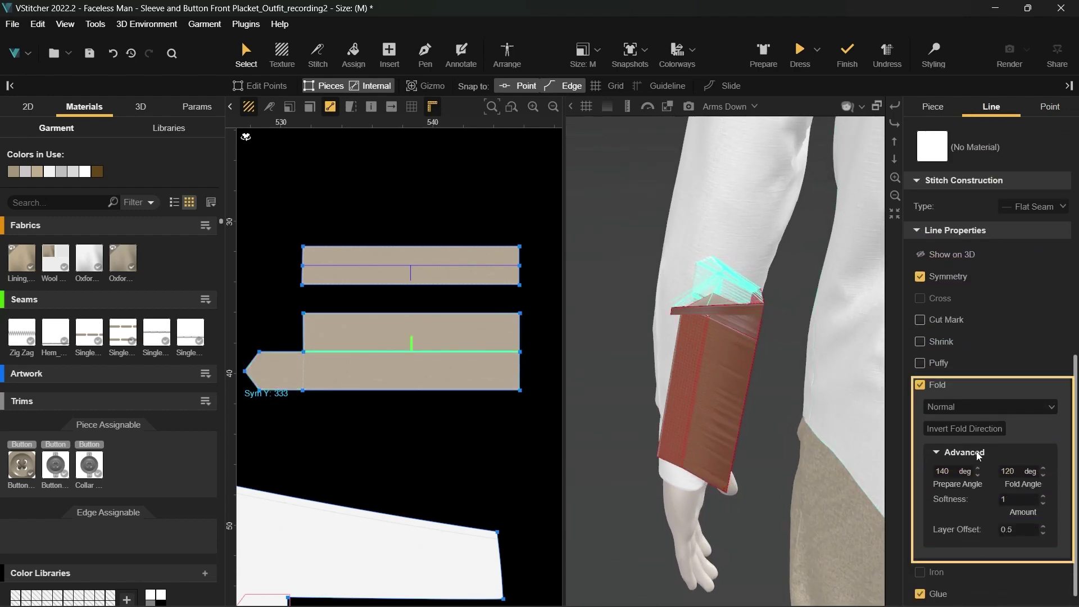
pyautogui.click(951, 406)
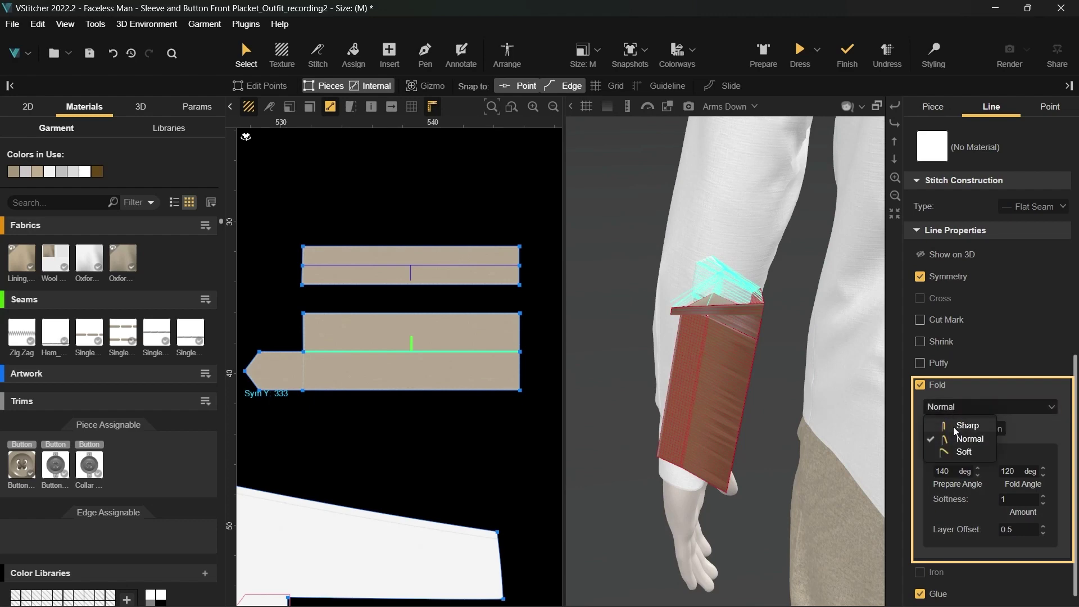
pyautogui.click(935, 422)
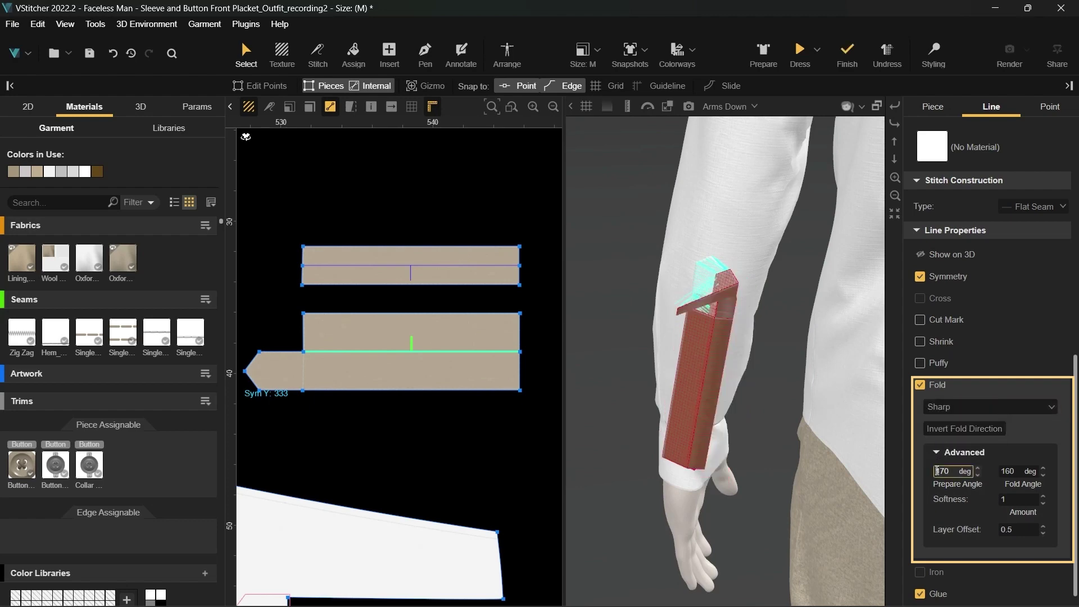
pyautogui.write('-')
pyautogui.press('Return')
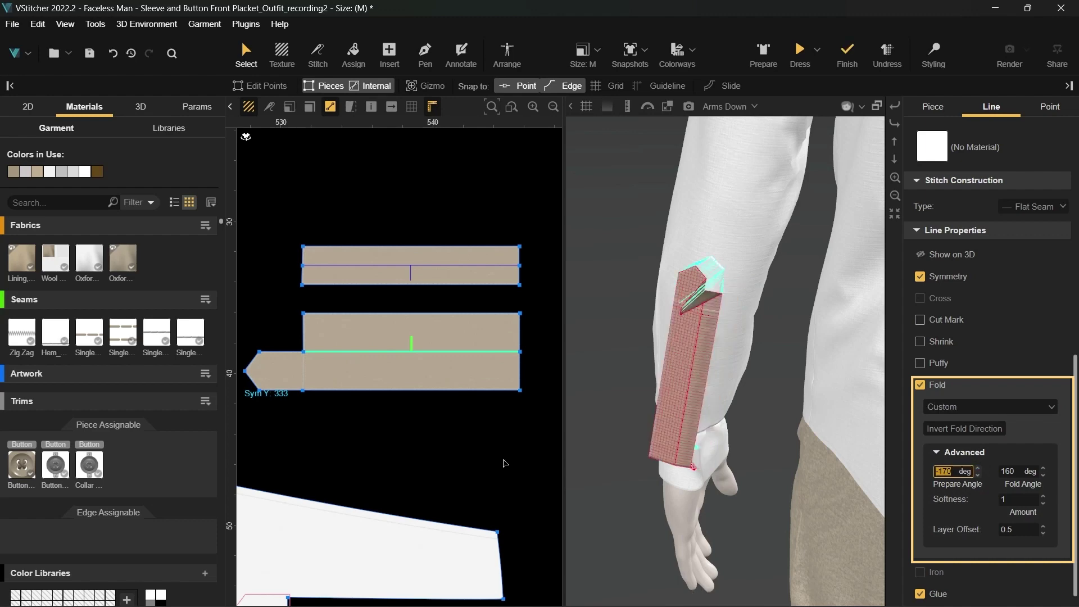
# Step: Check the existing stitches joining the tower piece's pointed end and lower long edge to the sleeve opening
pyautogui.write('h')
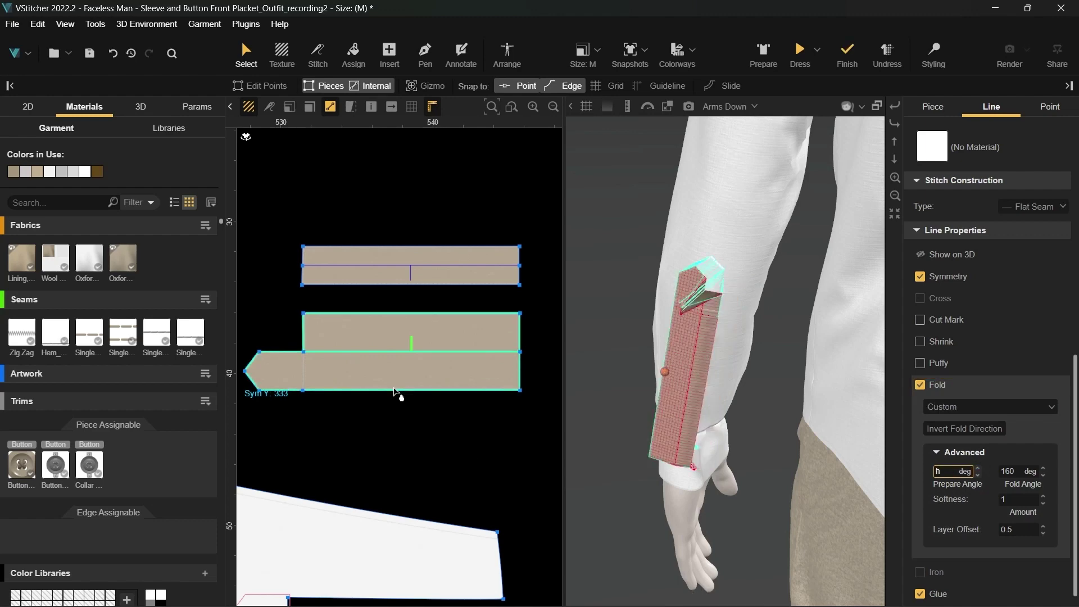
pyautogui.click(430, 399)
pyautogui.press('h')
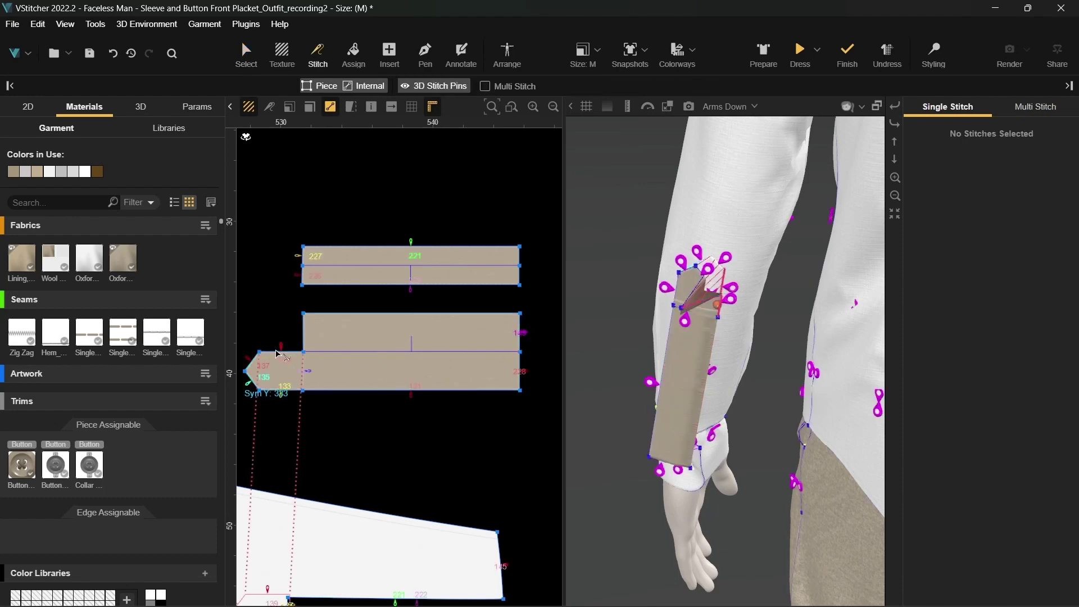
pyautogui.click(276, 351)
pyautogui.scroll(-2, 354, 446)
pyautogui.scroll(1, 354, 450)
pyautogui.moveTo(354, 450); pyautogui.dragTo(398, 350, button='middle')
pyautogui.click(438, 508)
pyautogui.click(453, 295)
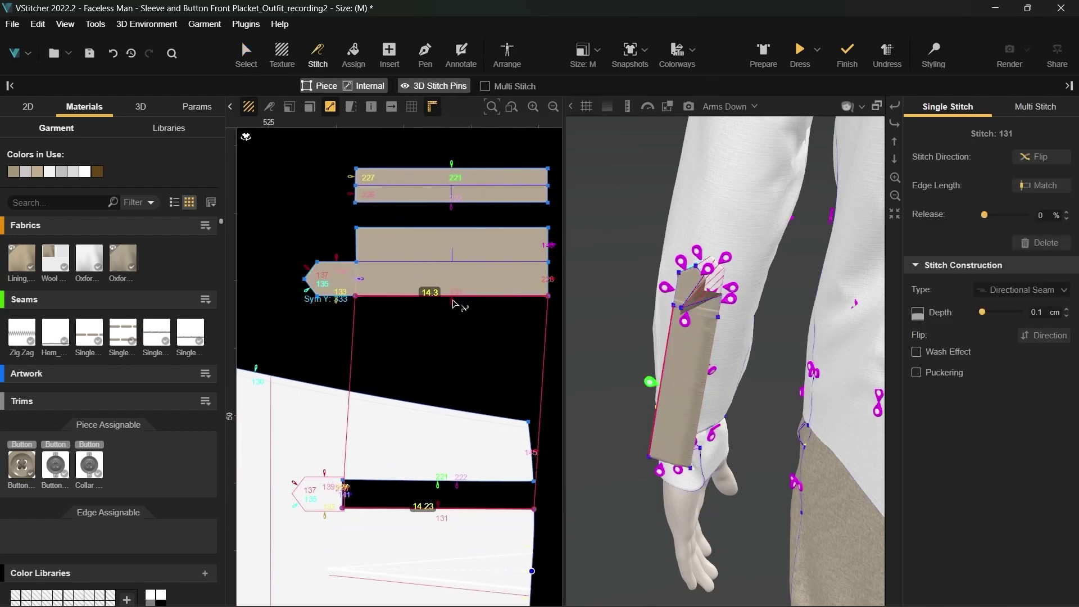
# Step: Delete the two stitches on the tower piece's square end and stitch its upper long edge to the sleeve opening's lower edge
pyautogui.click(552, 280)
pyautogui.press('Delete')
pyautogui.click(552, 247)
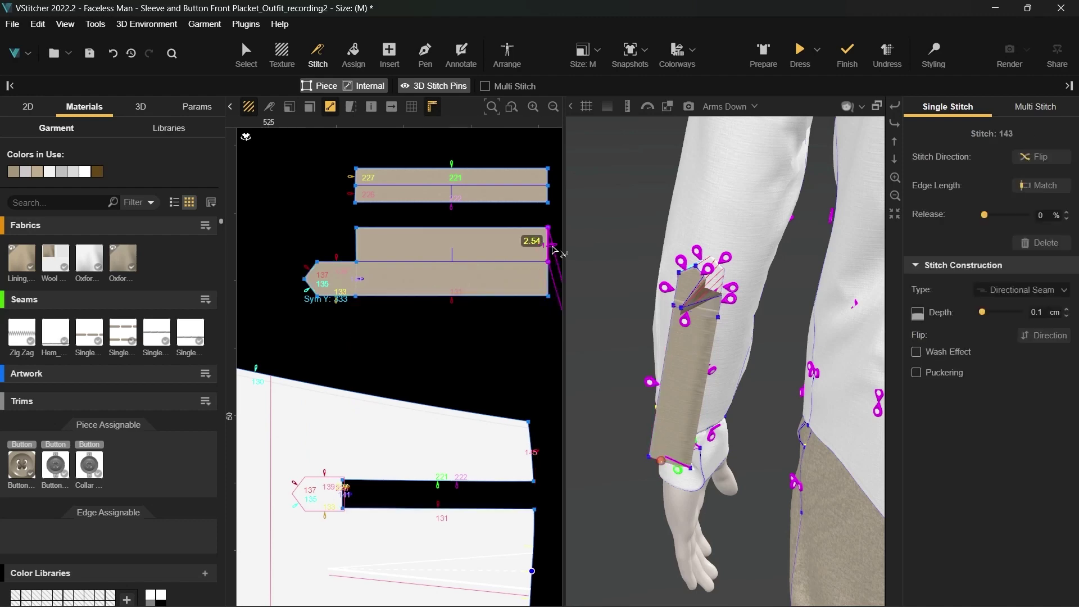
pyautogui.click(539, 227)
pyautogui.click(497, 508)
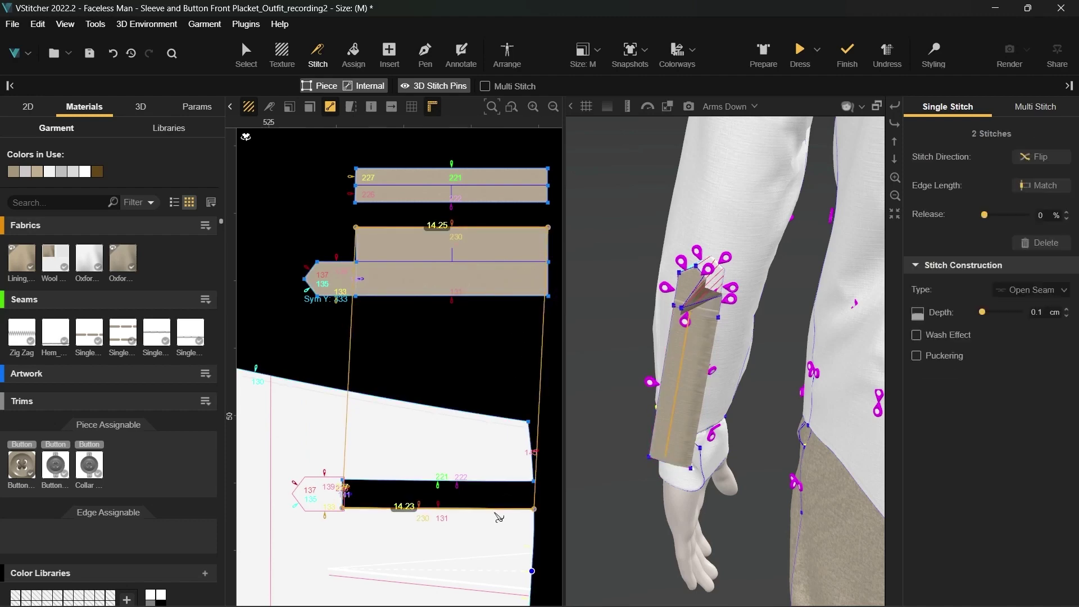
pyautogui.press('Escape')
# Step: Set the tower piece's 3D layer to 22 and run the dressing simulation
pyautogui.click(447, 281)
pyautogui.moveTo(1073, 314); pyautogui.dragTo(1071, 433)
pyautogui.click(1046, 555)
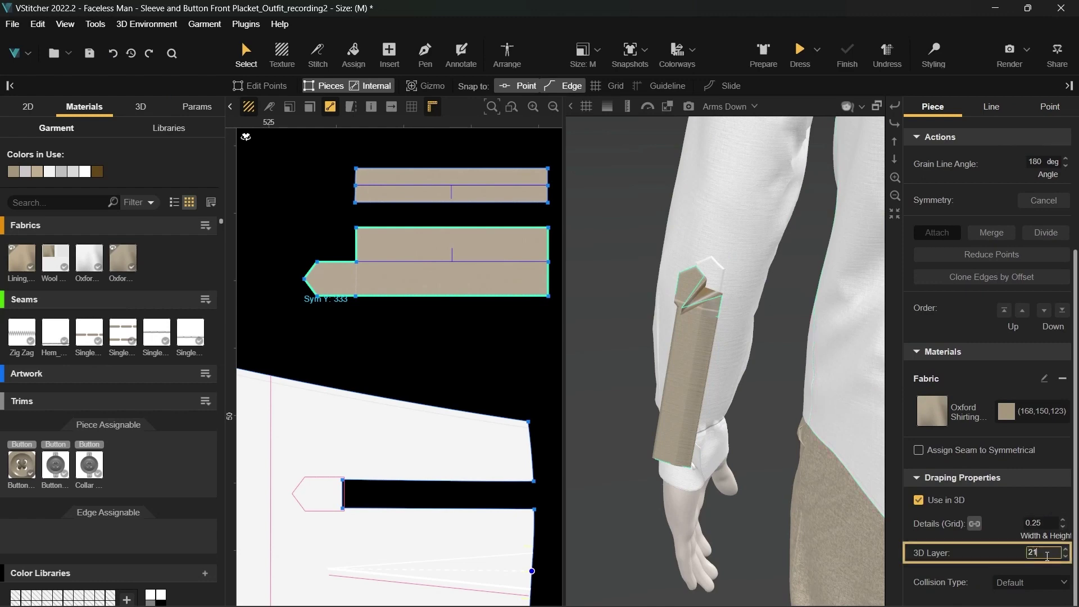
pyautogui.press('BackSpace')
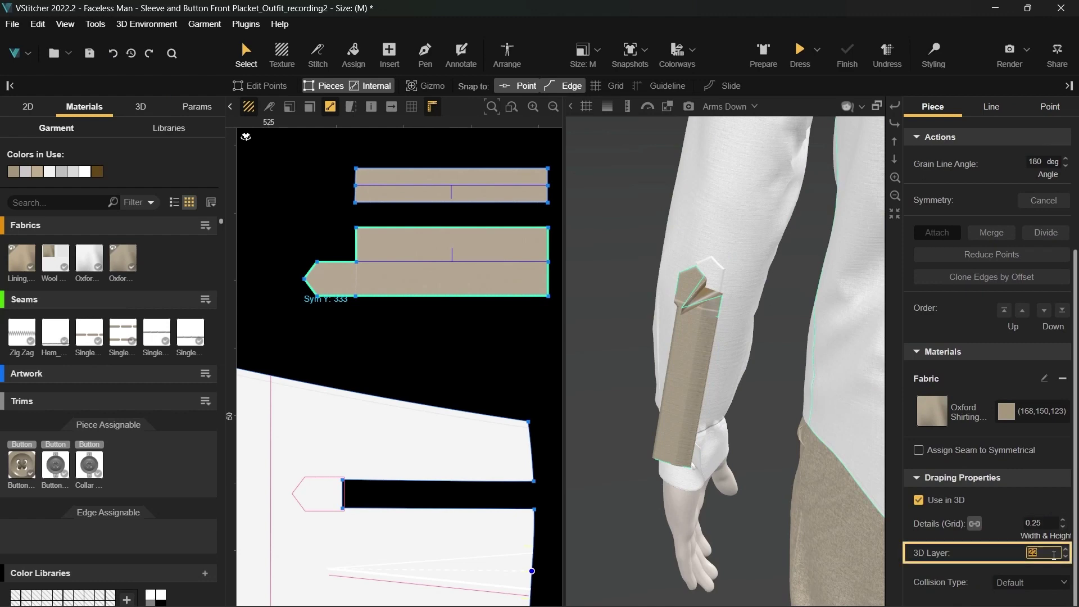
pyautogui.write('2')
pyautogui.press('Return')
pyautogui.scroll(1, 1002, 528)
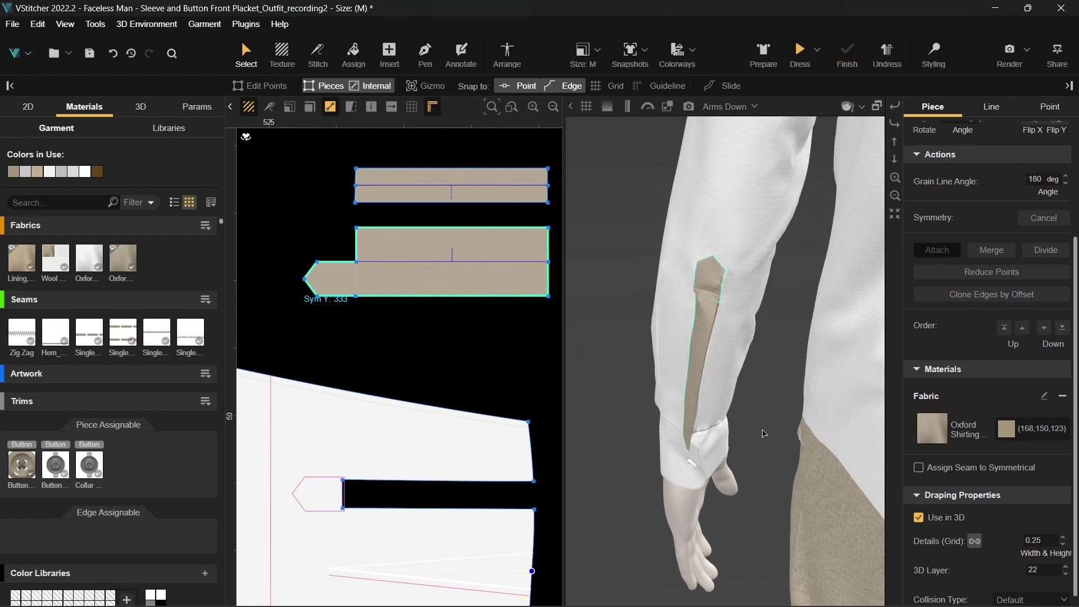
# Step: Create a multiple stitch from the cuff's long edge to the tower's lower end half, both sleeve hem sections and the binding's upper end half
pyautogui.scroll(-2, 457, 407)
pyautogui.moveTo(457, 406); pyautogui.dragTo(401, 316, button='middle')
pyautogui.press('s')
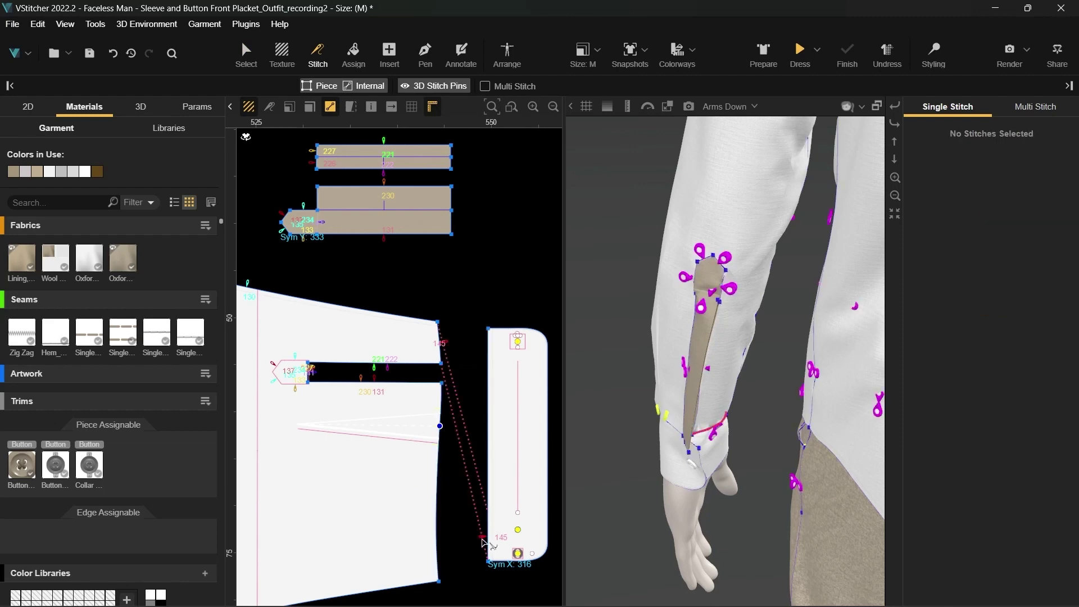
pyautogui.rightClick(486, 499)
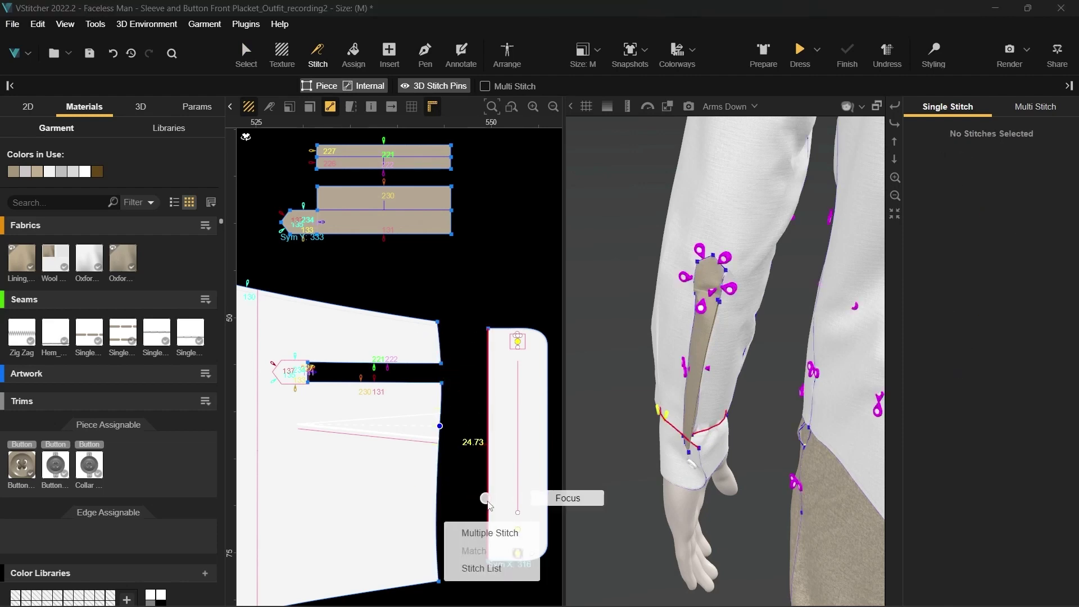
pyautogui.click(497, 533)
pyautogui.rightClick(466, 336)
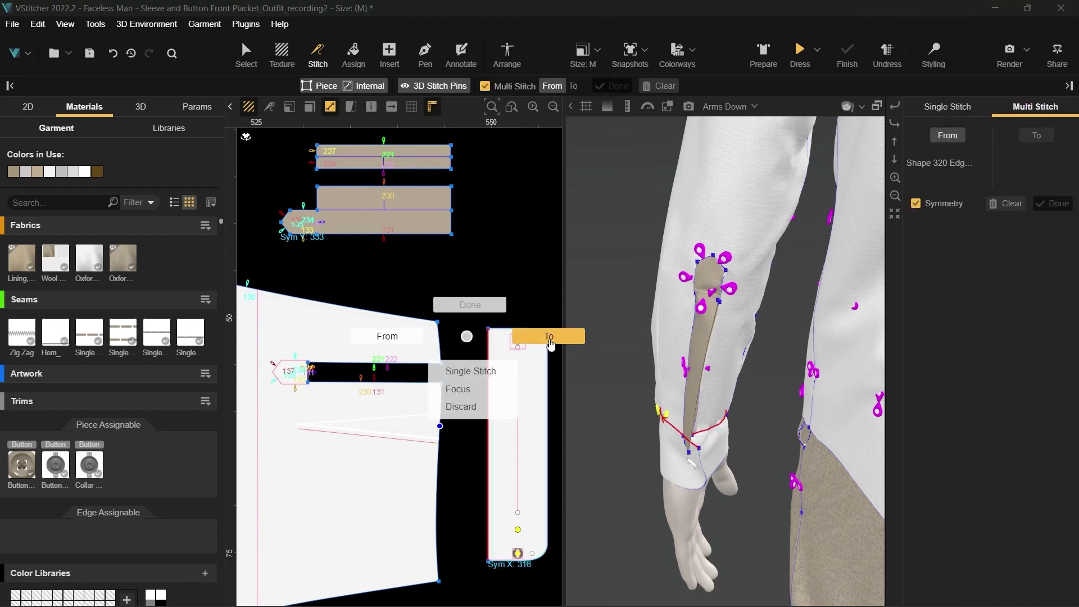
pyautogui.click(550, 337)
pyautogui.click(455, 224)
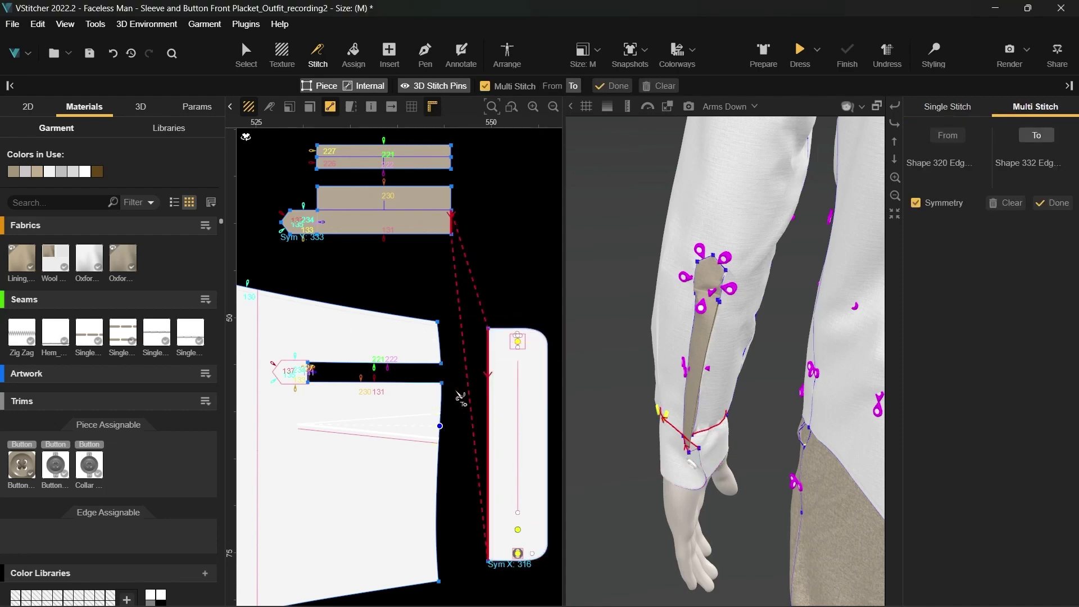
pyautogui.click(441, 334)
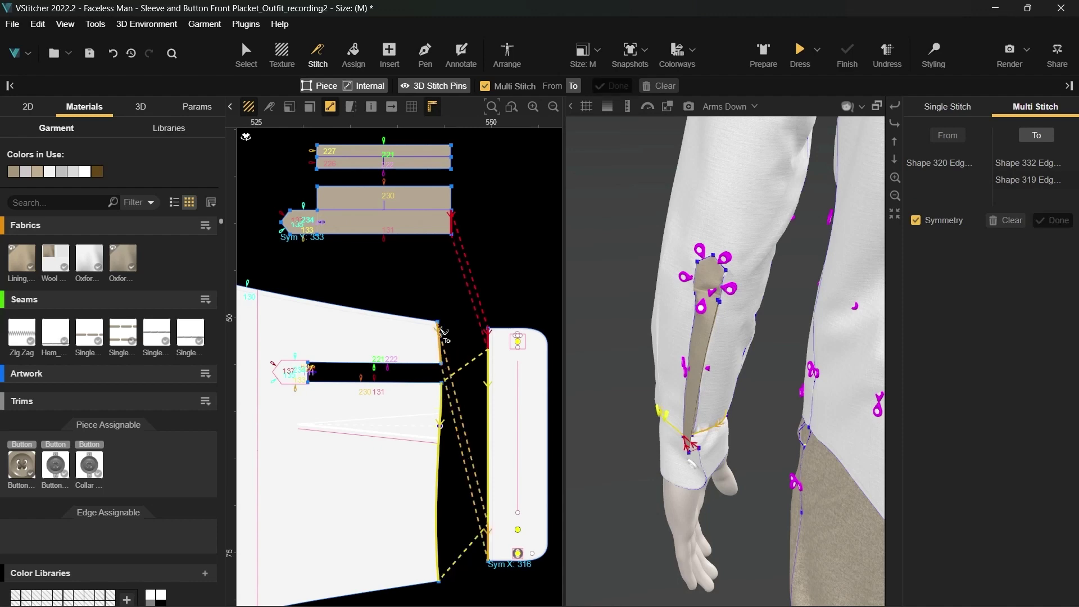
pyautogui.click(453, 152)
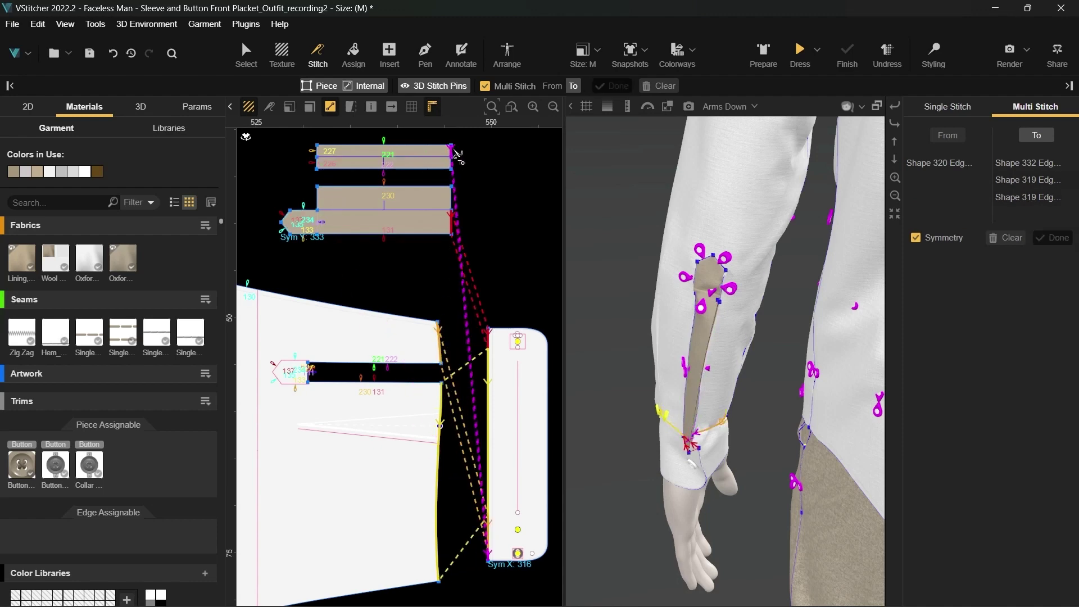
pyautogui.press('Return')
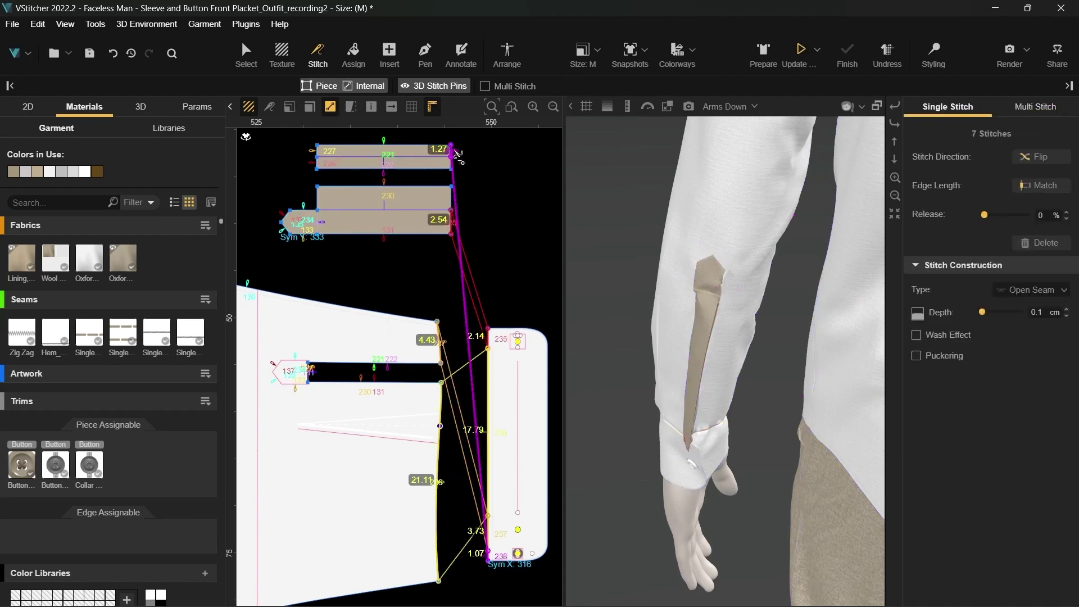
pyautogui.press('Escape')
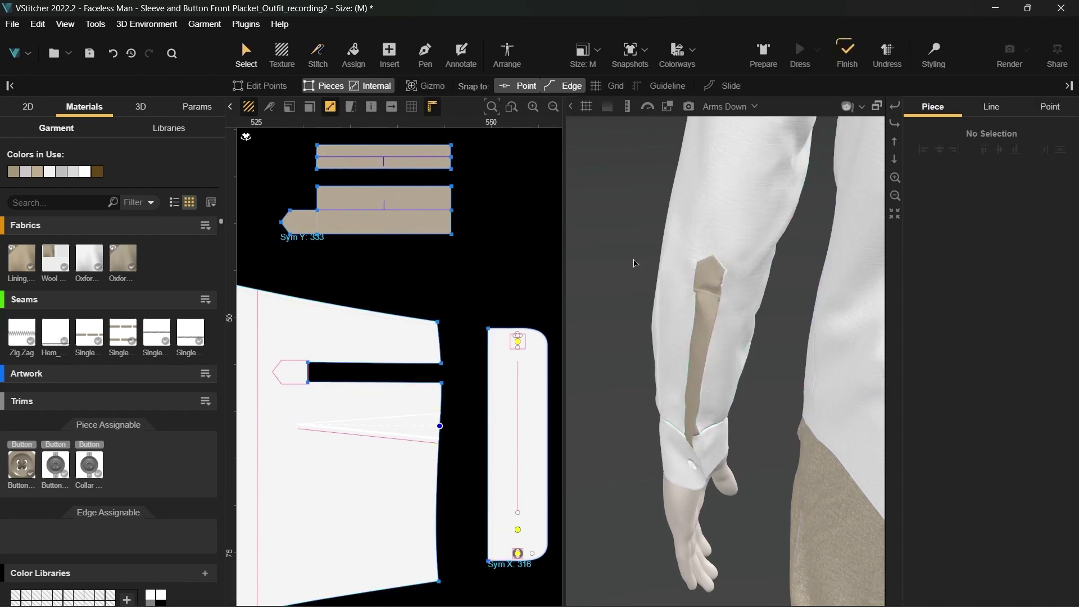
# Step: Run the dressing simulation with the new cuff stitches and unbutton the cuff to open up the placket
pyautogui.keyDown('alt'); pyautogui.moveTo(693, 472); pyautogui.dragTo(689, 439); pyautogui.keyUp('alt')
pyautogui.scroll(2, 690, 437)
pyautogui.scroll(1, 731, 428)
pyautogui.moveTo(756, 436); pyautogui.dragTo(739, 429)
pyautogui.moveTo(677, 406); pyautogui.dragTo(745, 403, button='middle')
pyautogui.moveTo(762, 426); pyautogui.dragTo(758, 427)
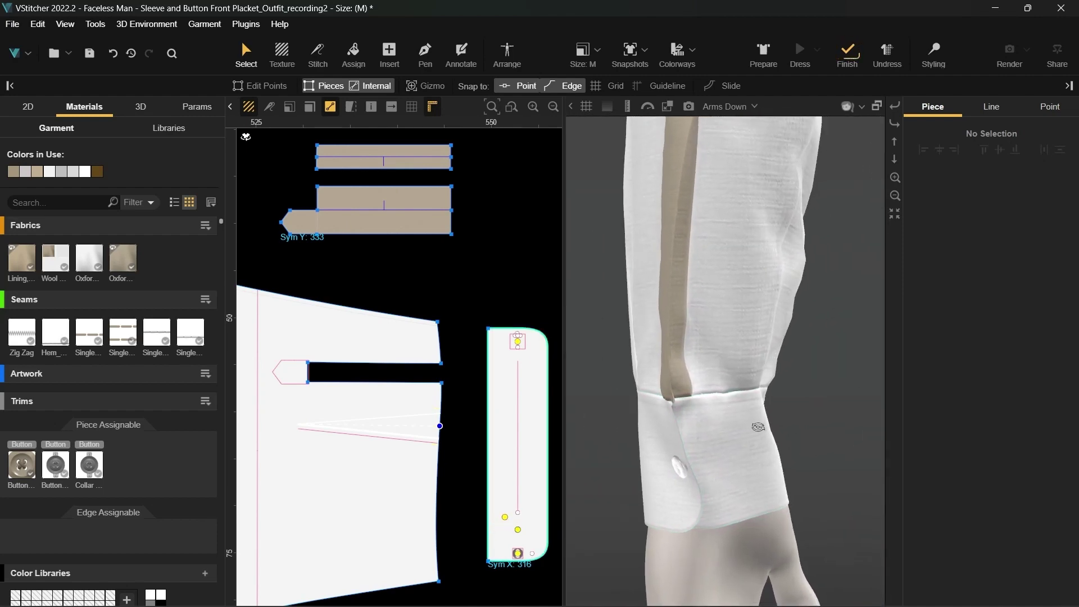
pyautogui.click(518, 344)
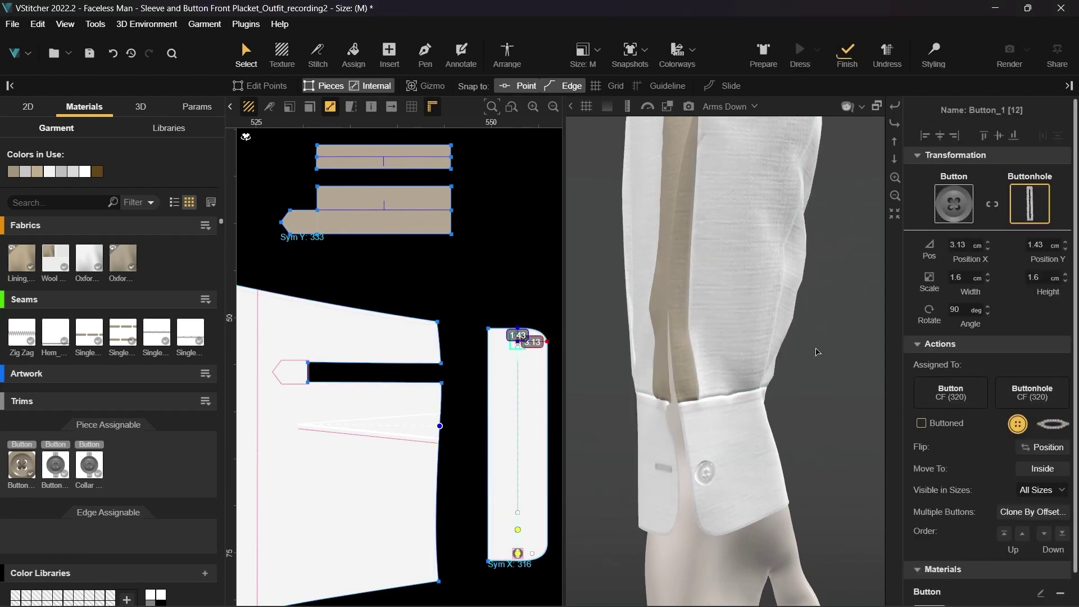
pyautogui.scroll(-5, 816, 352)
pyautogui.moveTo(786, 341); pyautogui.dragTo(865, 418)
pyautogui.scroll(3, 864, 418)
pyautogui.moveTo(800, 365); pyautogui.dragTo(790, 371)
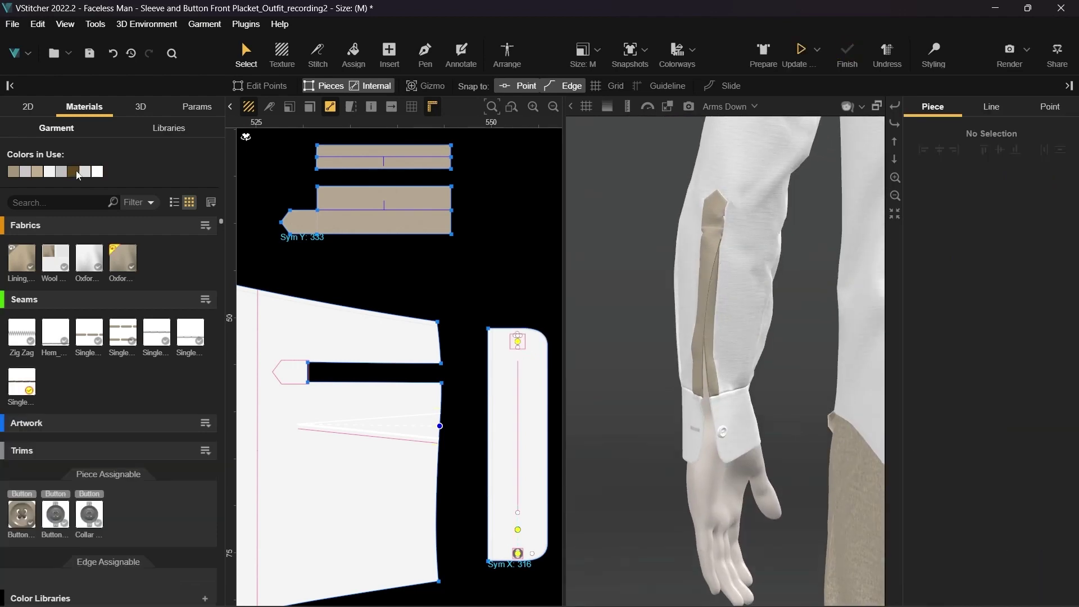
# Step: Apply the dark brown colour to the binding piece on the sleeve and inspect the contrast in 3D
pyautogui.moveTo(75, 172); pyautogui.dragTo(714, 343)
pyautogui.scroll(3, 809, 316)
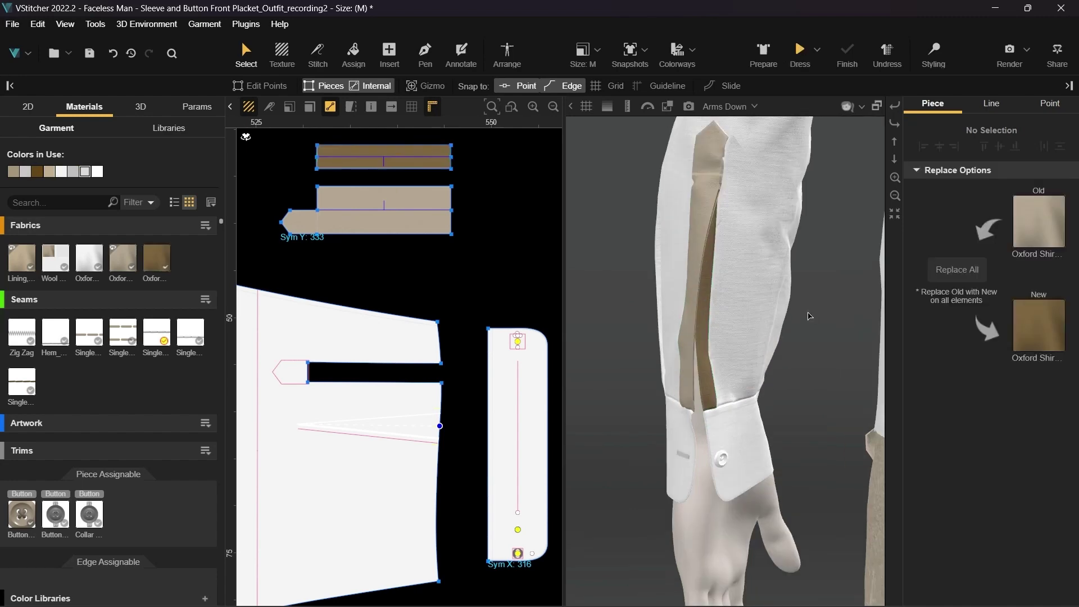
pyautogui.moveTo(807, 312); pyautogui.dragTo(823, 339, button='middle')
pyautogui.moveTo(823, 339); pyautogui.dragTo(819, 337)
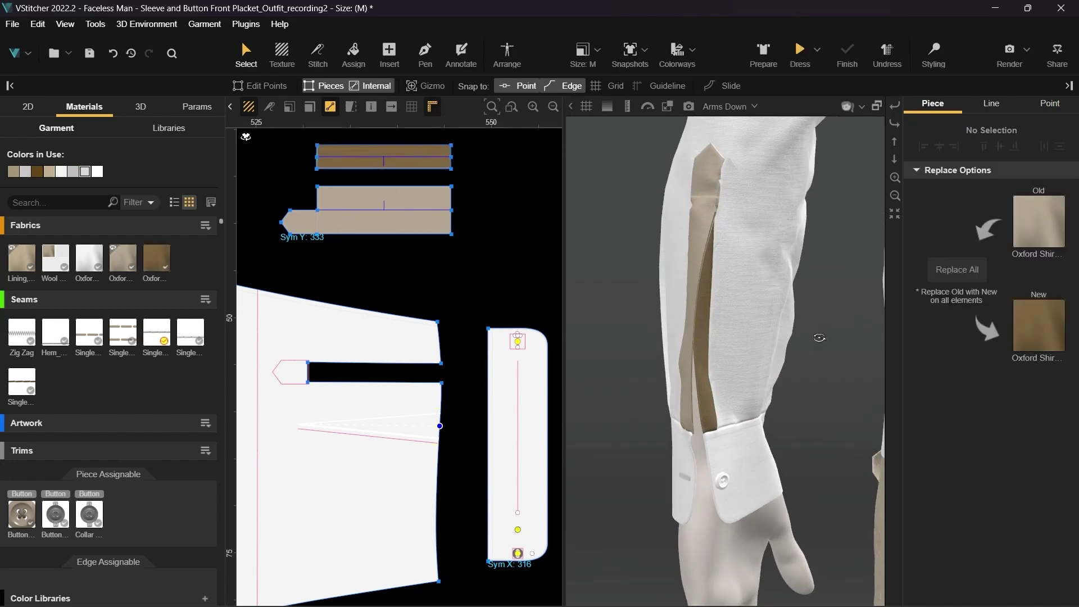